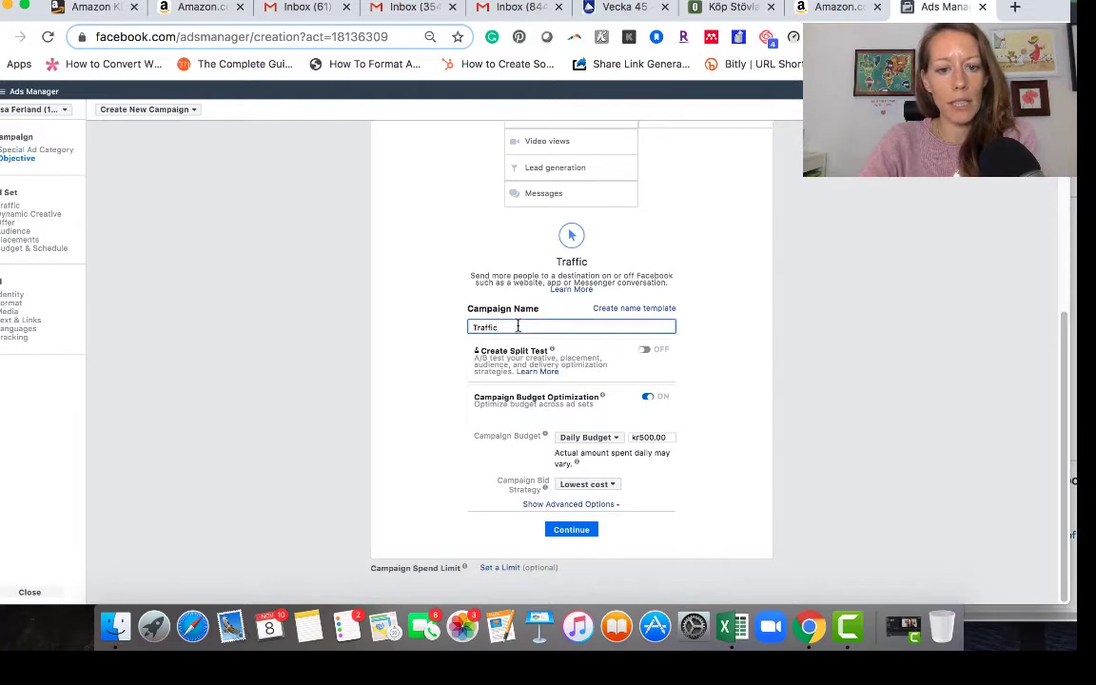
Name the traffic campaign "Video ad" and set its daily budget to kr100
left_click_drag(518, 326, 440, 318)
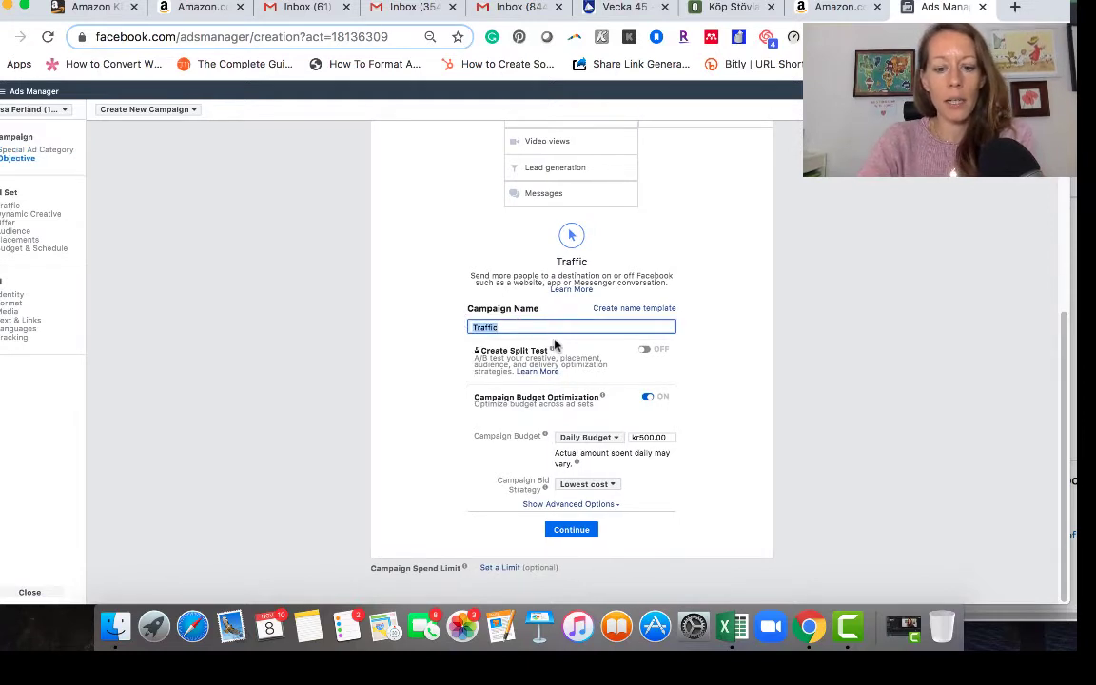
type("Video ad")
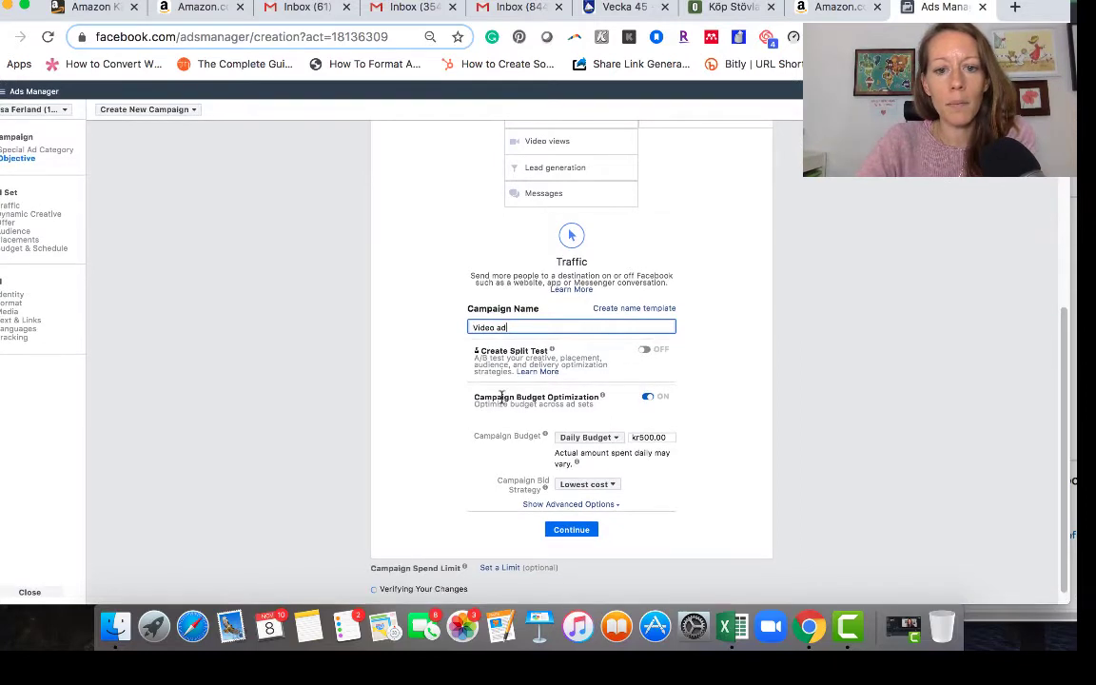
left_click(647, 435)
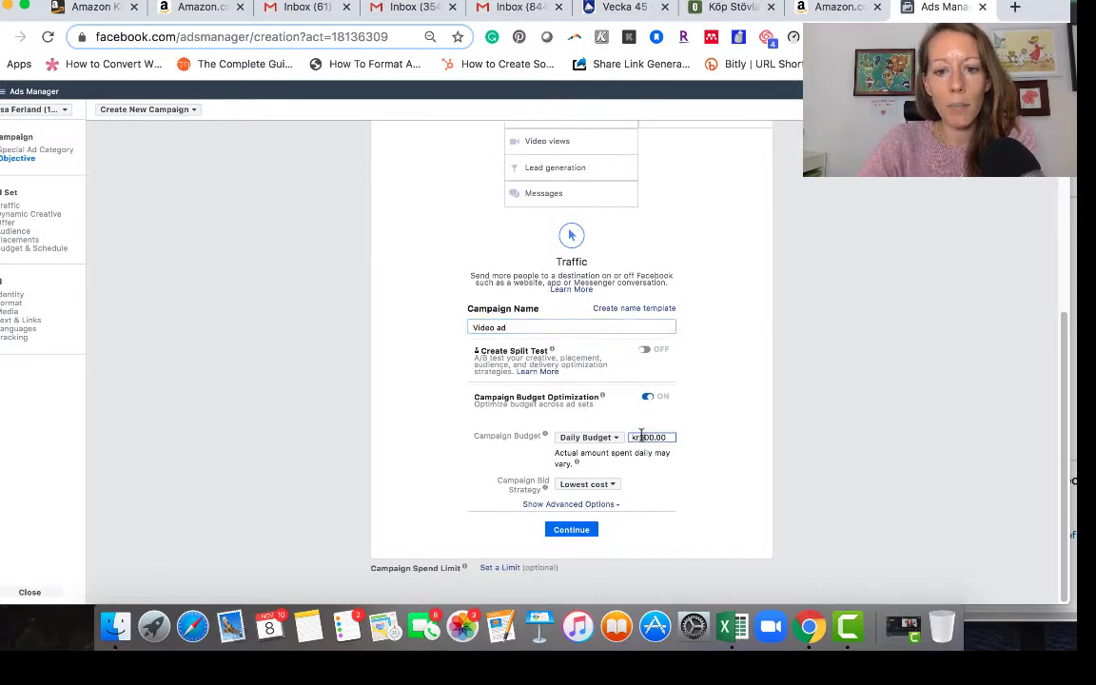
key("BackSpace")
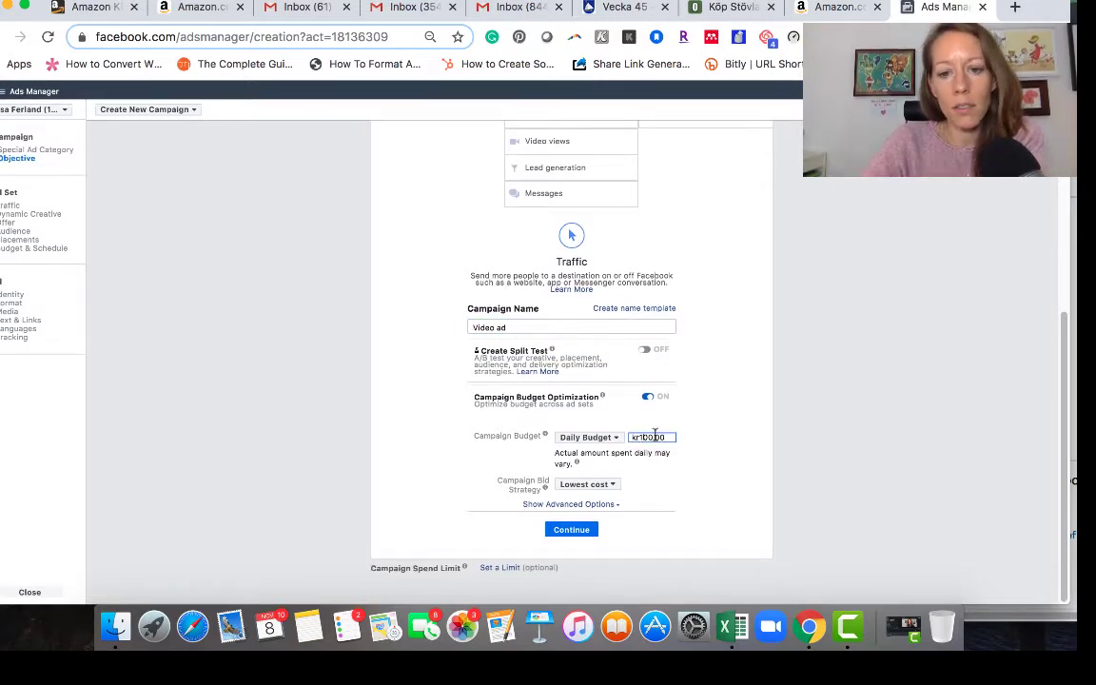
Select the Lowest cost bid strategy and continue to the ad set setup
left_click(588, 484)
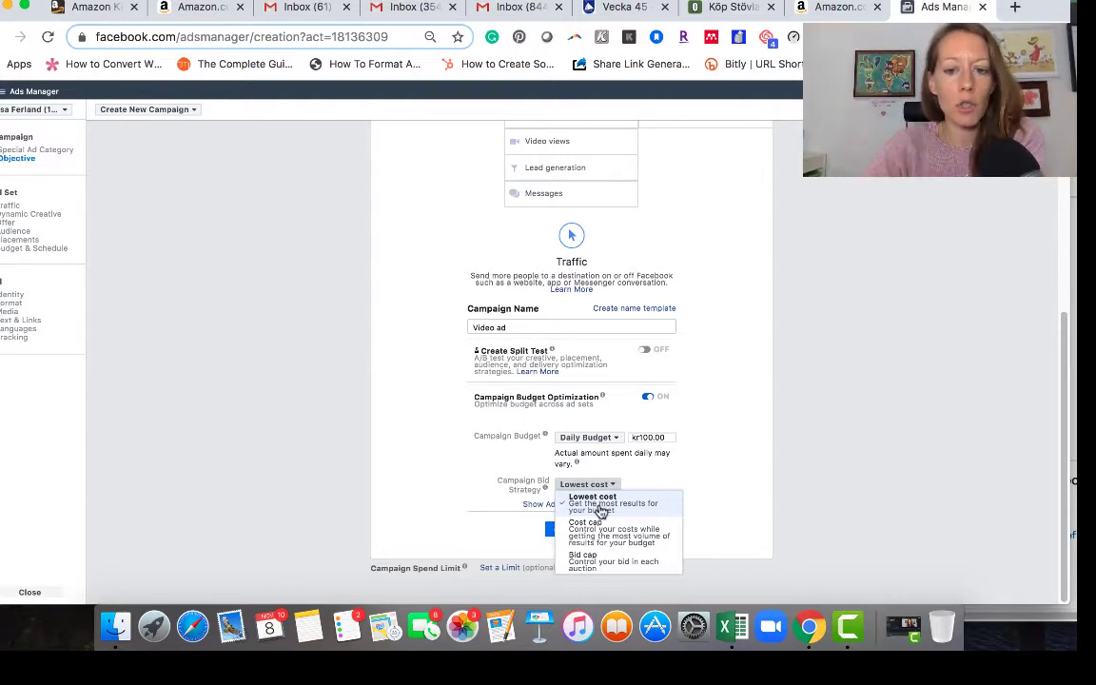
left_click(605, 510)
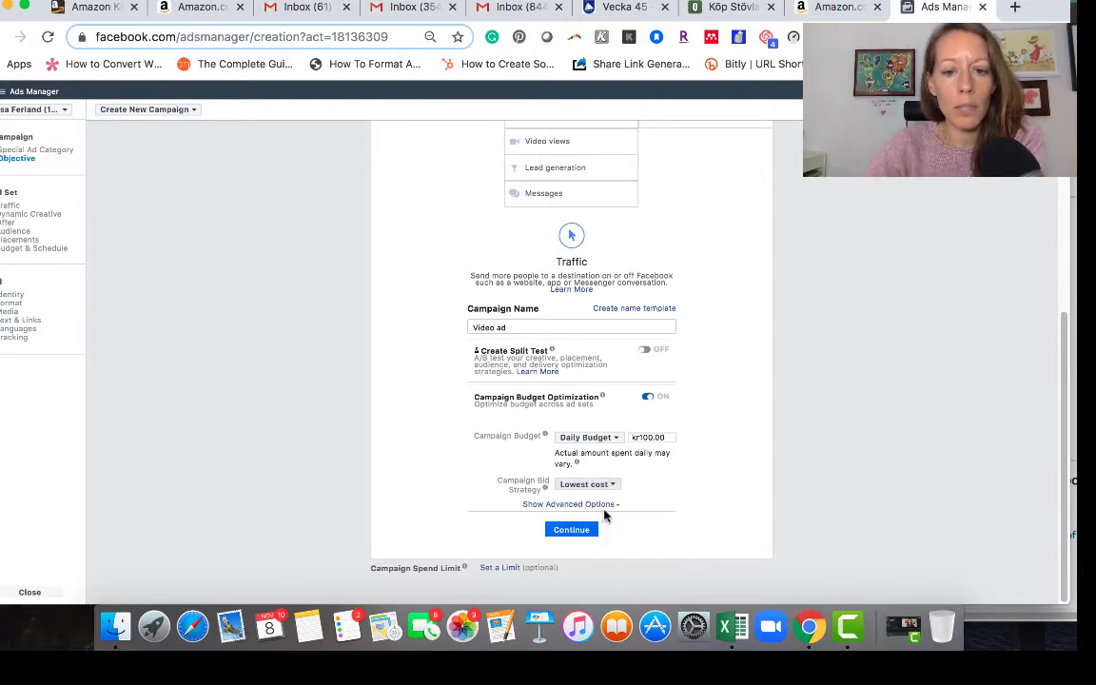
left_click(573, 530)
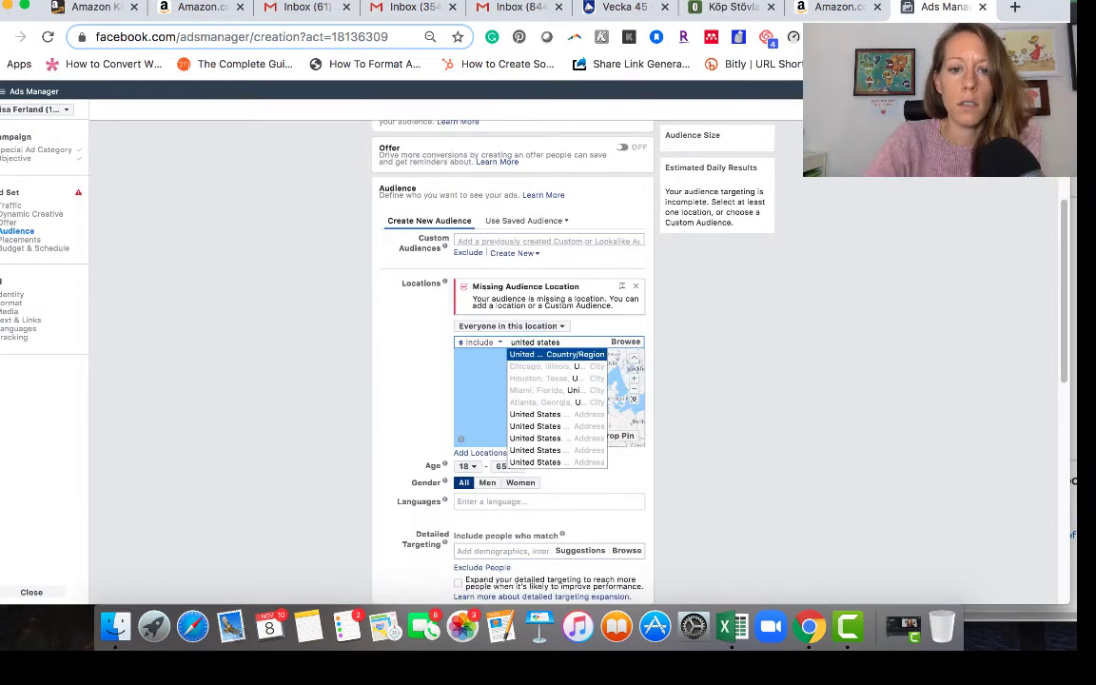
Target women with a minimum age of 28 in the United States
left_click(558, 356)
scroll(571, 423, "down", 1)
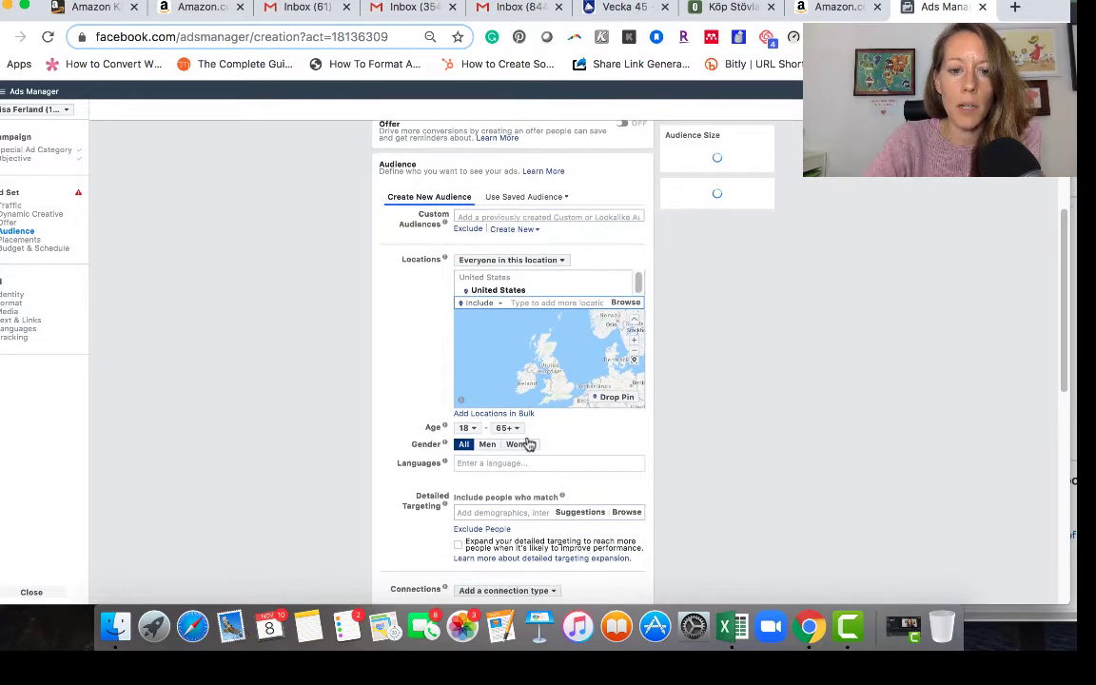
left_click(466, 429)
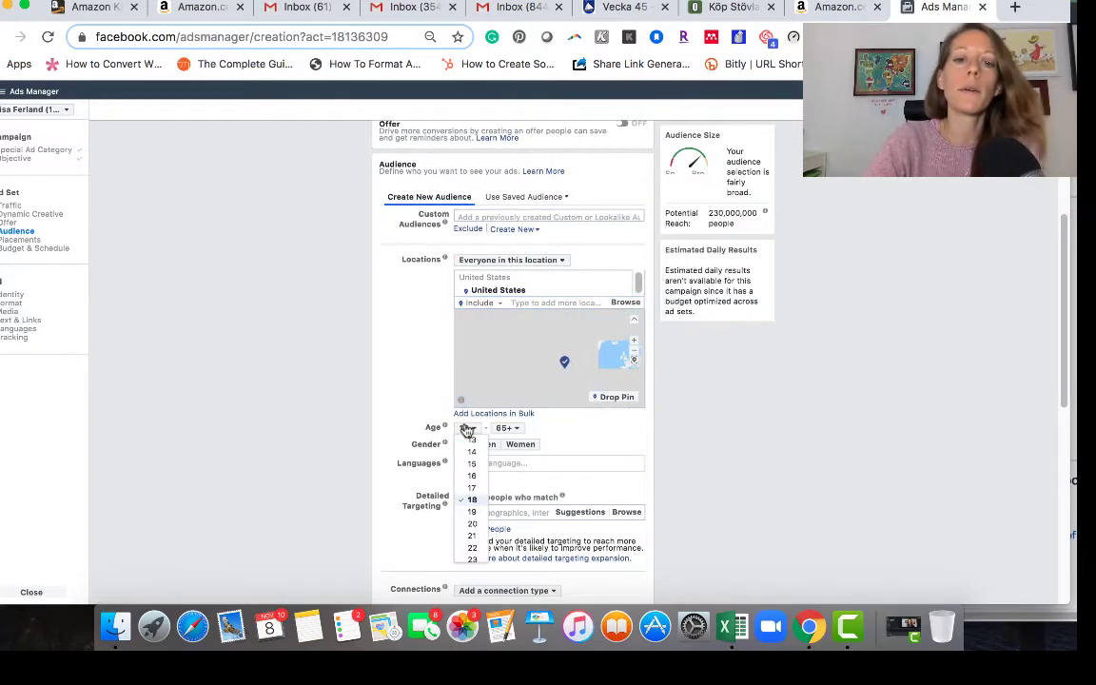
scroll(475, 533, "down", 3)
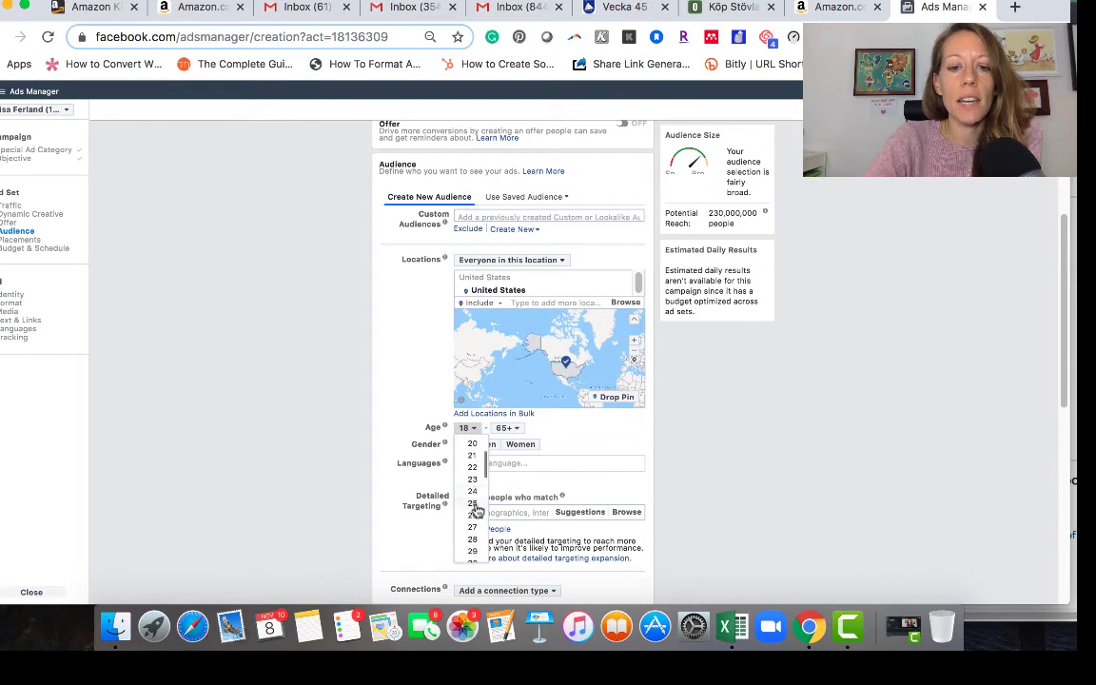
left_click(474, 540)
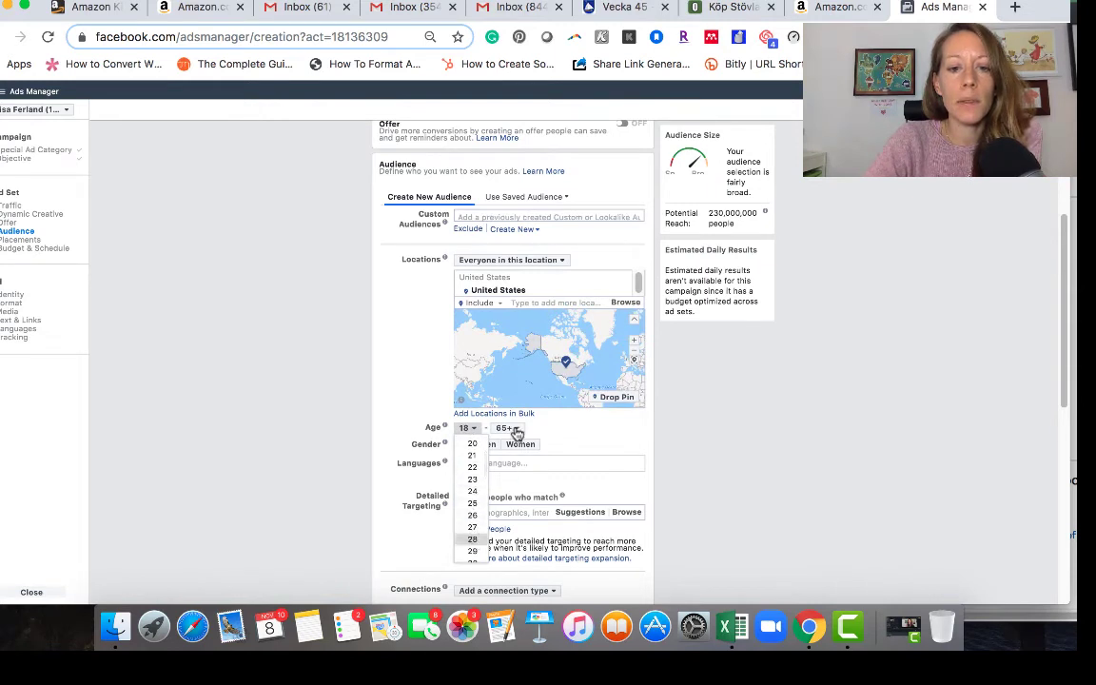
left_click(520, 444)
Add suggested teaching job titles to the detailed targeting, including Early Childhood, Childcare, Kindergarten, Elementary School and Preschool teacher
scroll(523, 448, "down", 3)
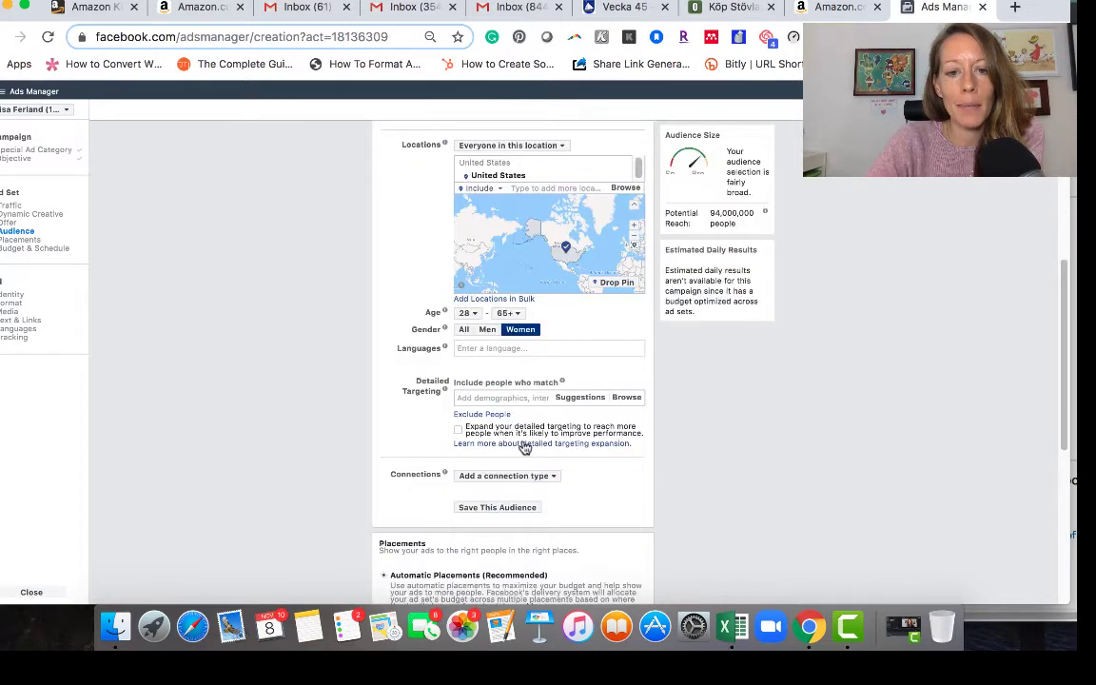
scroll(524, 448, "down", 1)
left_click(512, 362)
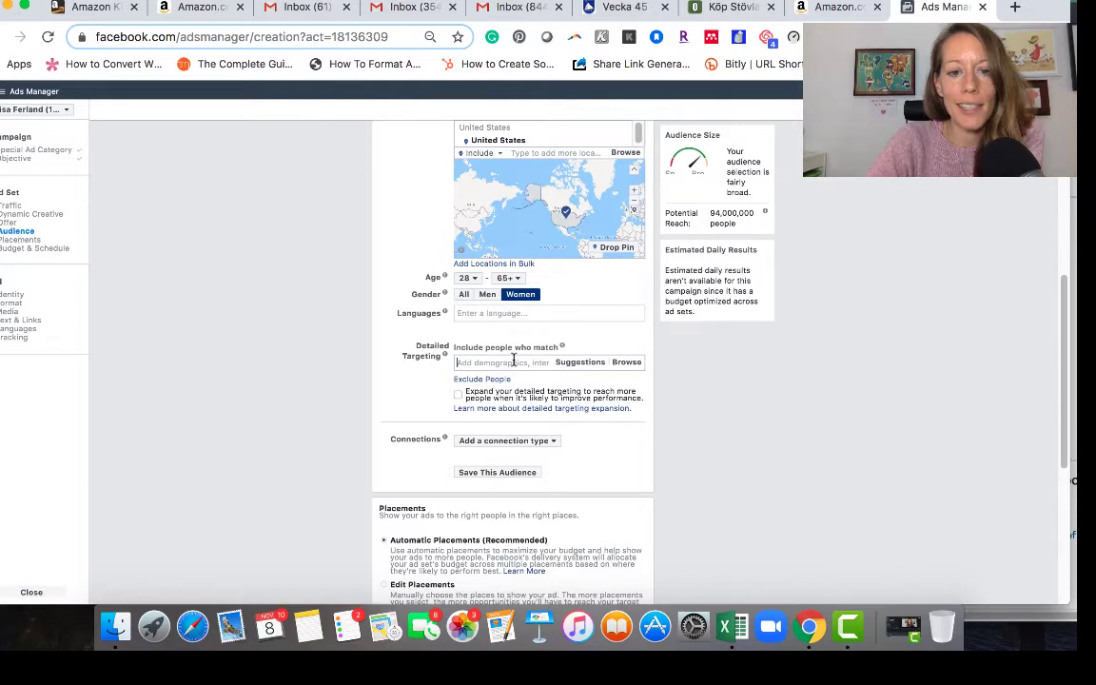
left_click(567, 364)
mouse_move(548, 384)
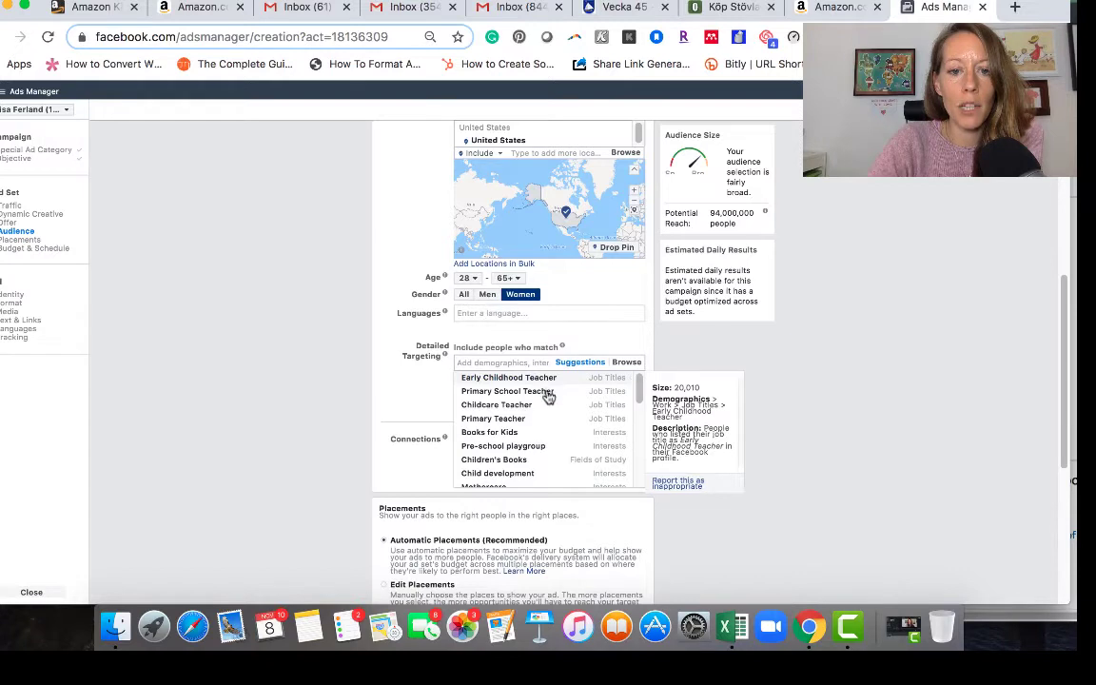
left_click(547, 394)
left_click(565, 395)
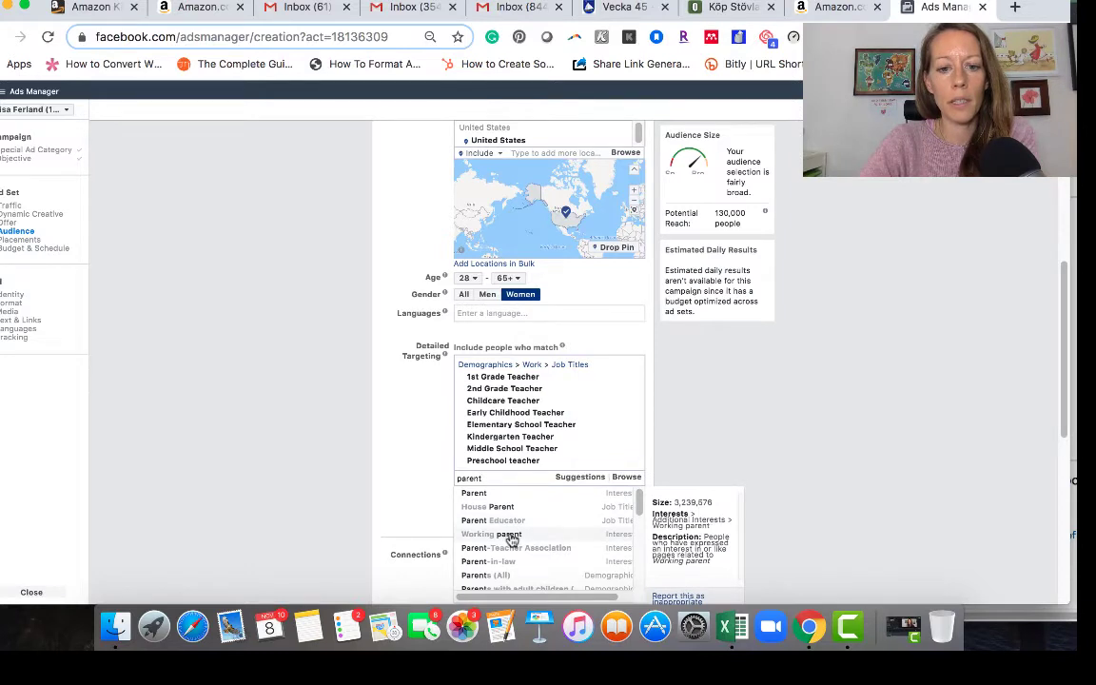
Add Working parent, Parents with toddlers (01-02 years) and Parents with early school-age children (06-08 years) to the detailed targeting
left_click(512, 535)
type("parent")
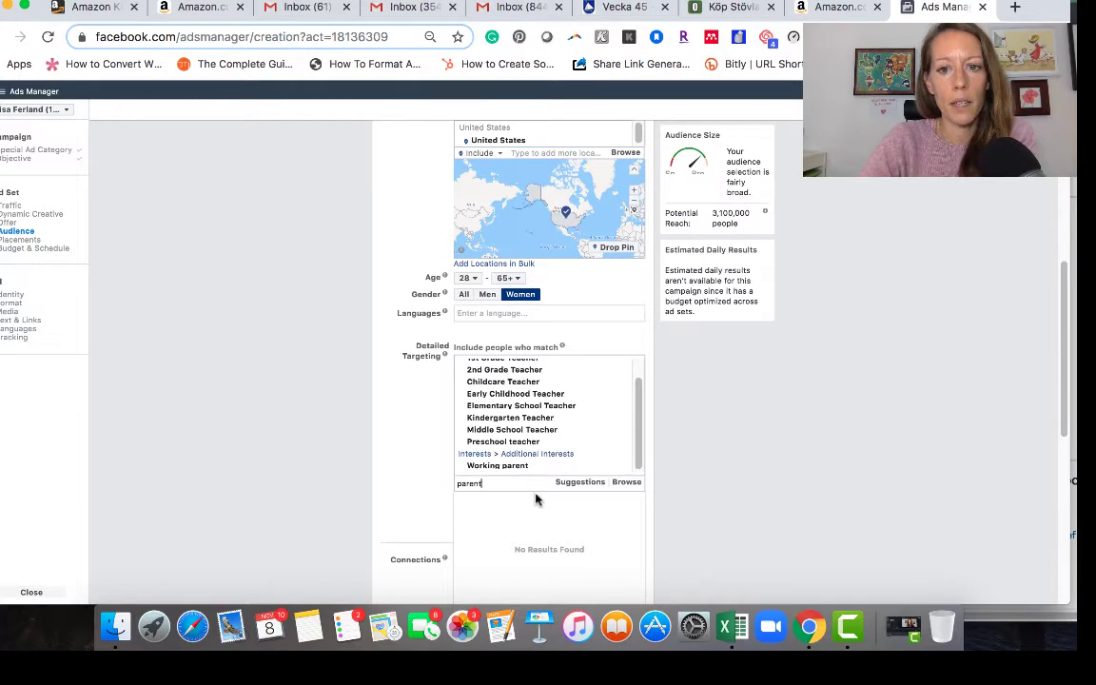
scroll(531, 503, "down", 5)
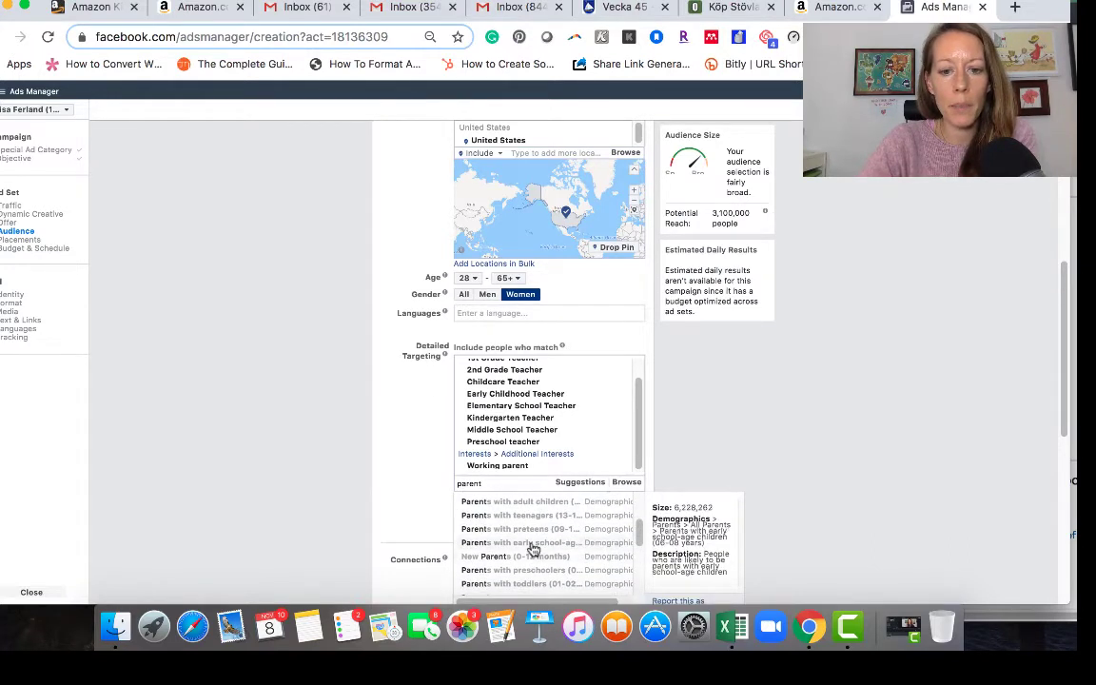
scroll(533, 525, "up", 2)
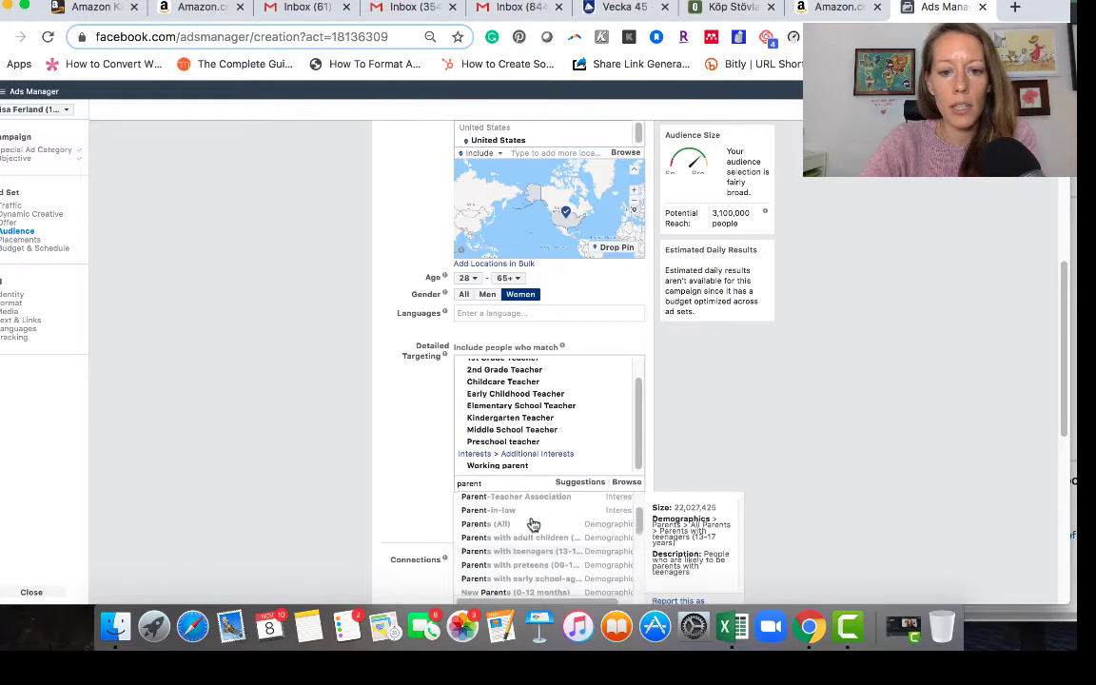
scroll(534, 524, "down", 2)
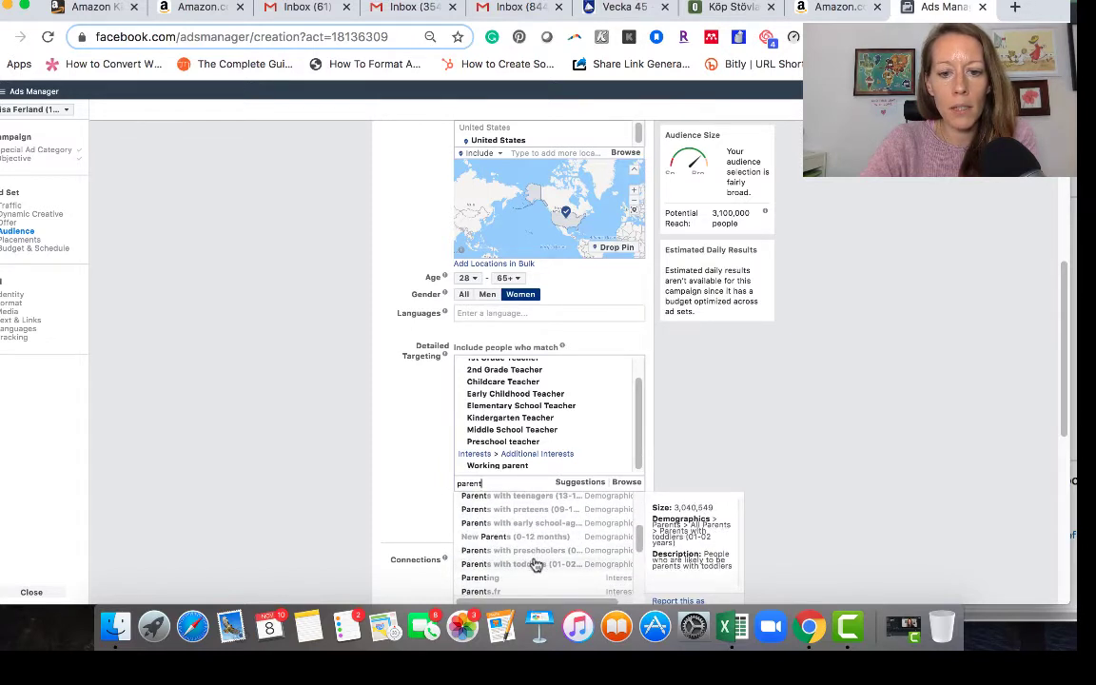
left_click(536, 565)
type("parents")
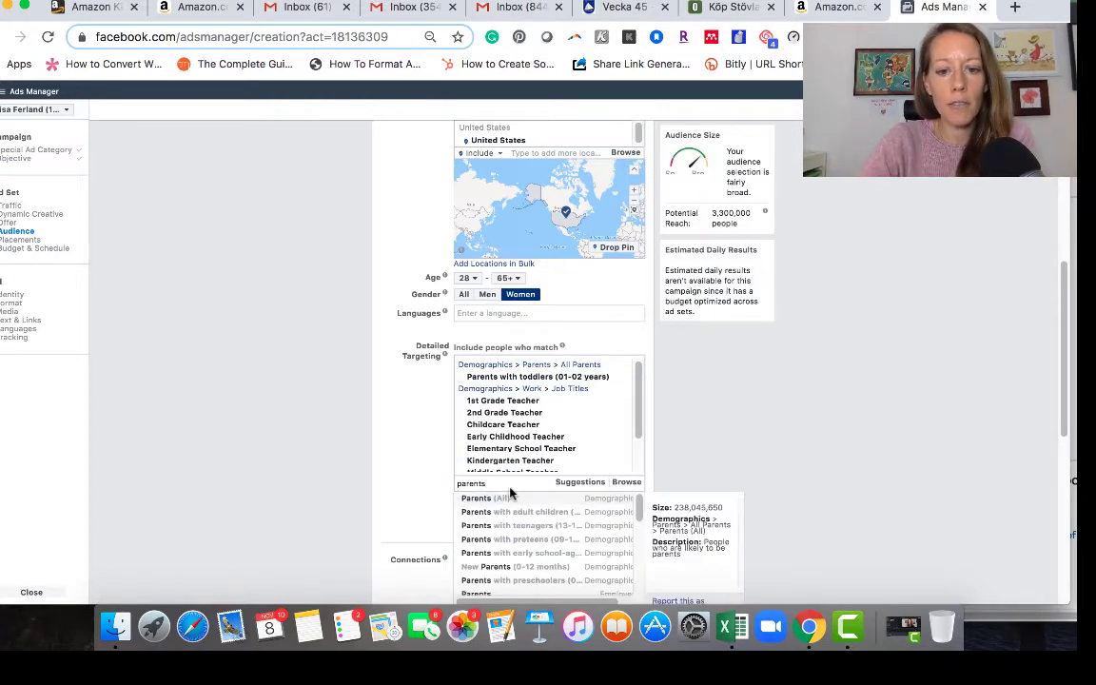
left_click(520, 555)
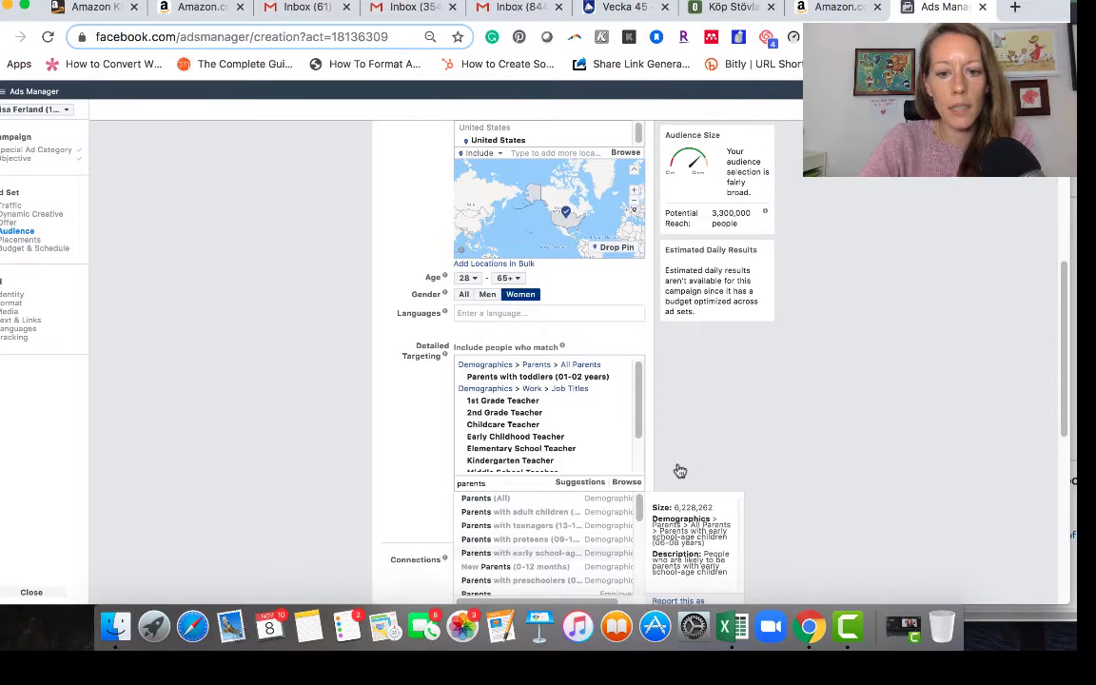
scroll(671, 453, "down", 3)
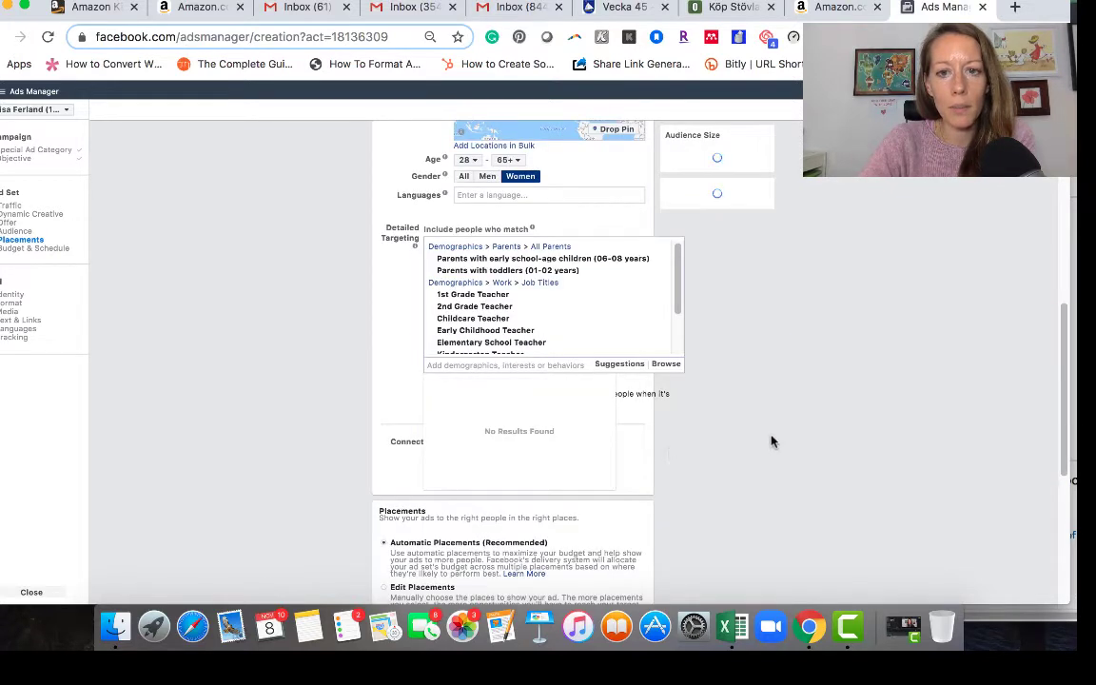
scroll(509, 360, "down", 8)
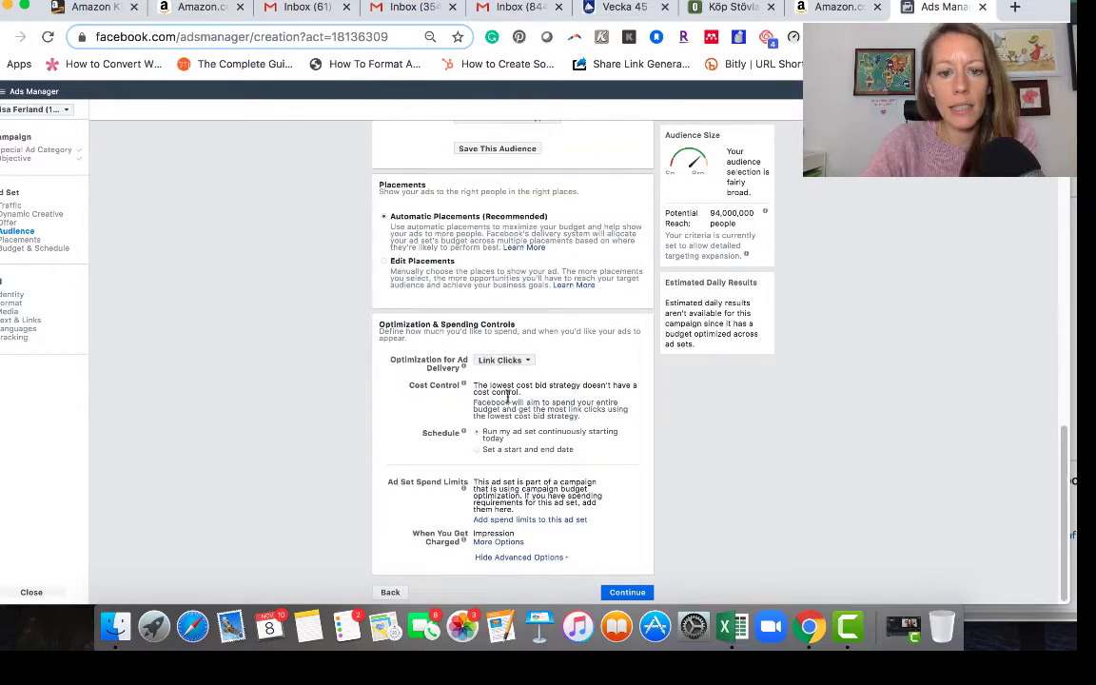
left_click(477, 451)
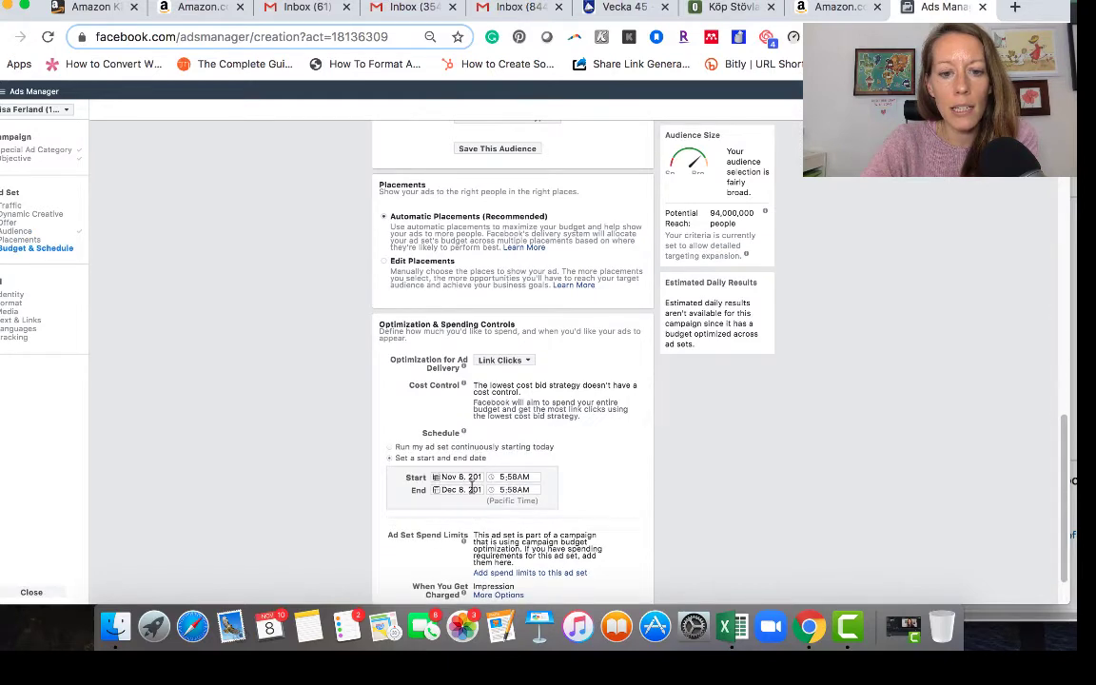
scroll(482, 451, "down", 2)
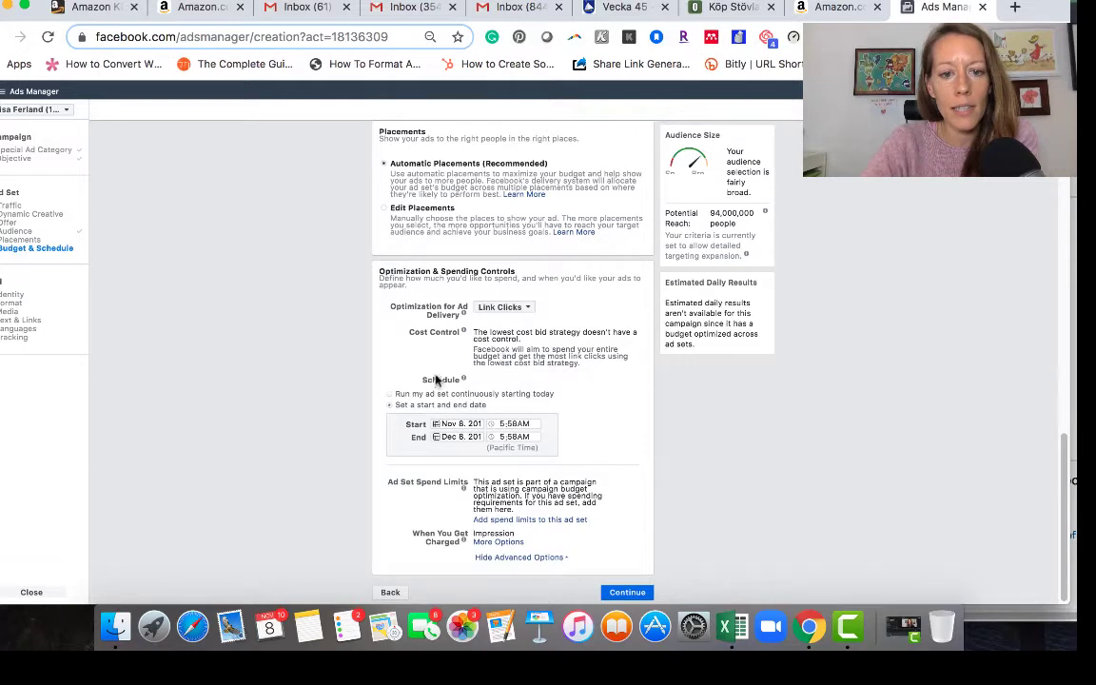
left_click(403, 395)
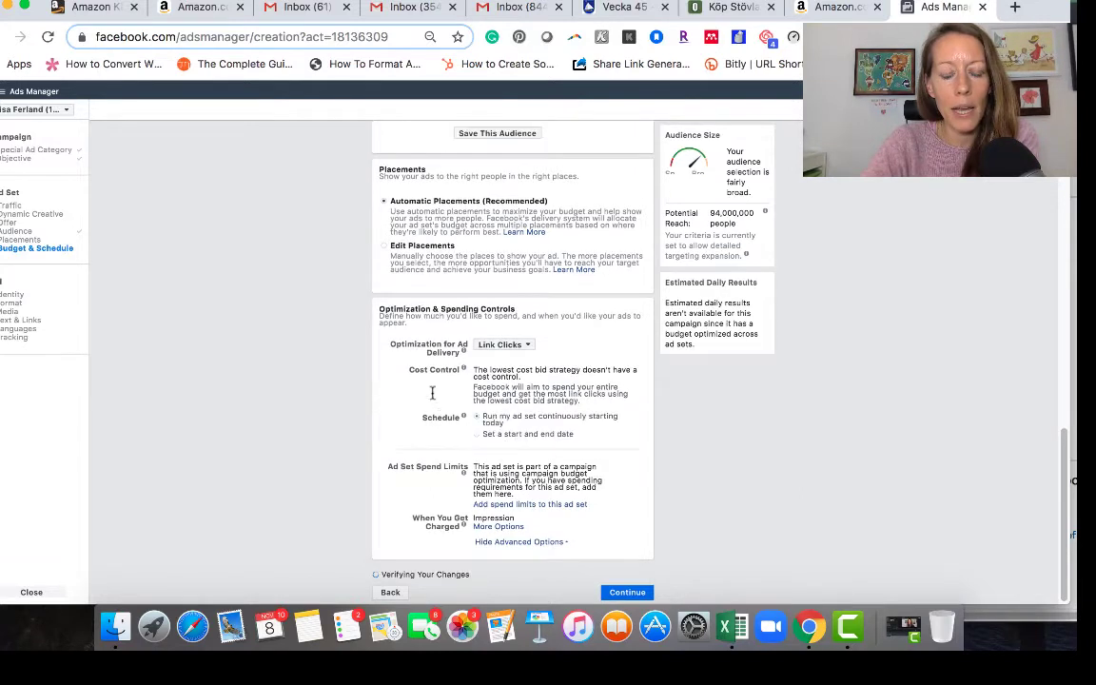
Add an ad set spend limit with a daily maximum of kr100, leaving the minimum empty
left_click(511, 520)
scroll(509, 518, "down", 2)
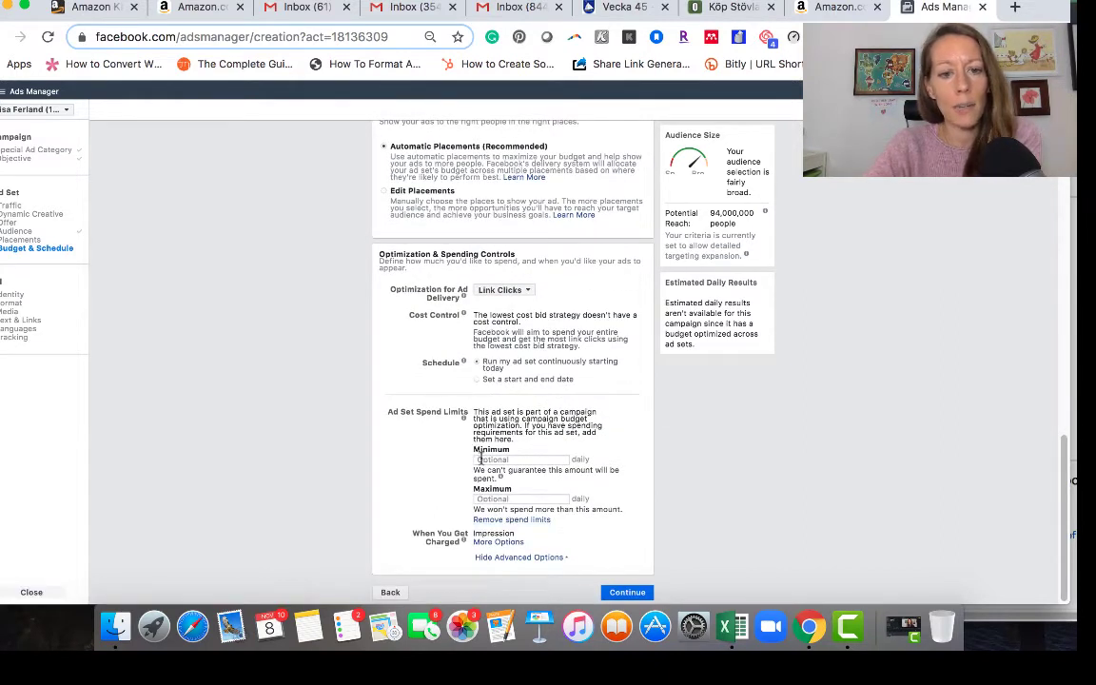
left_click(483, 499)
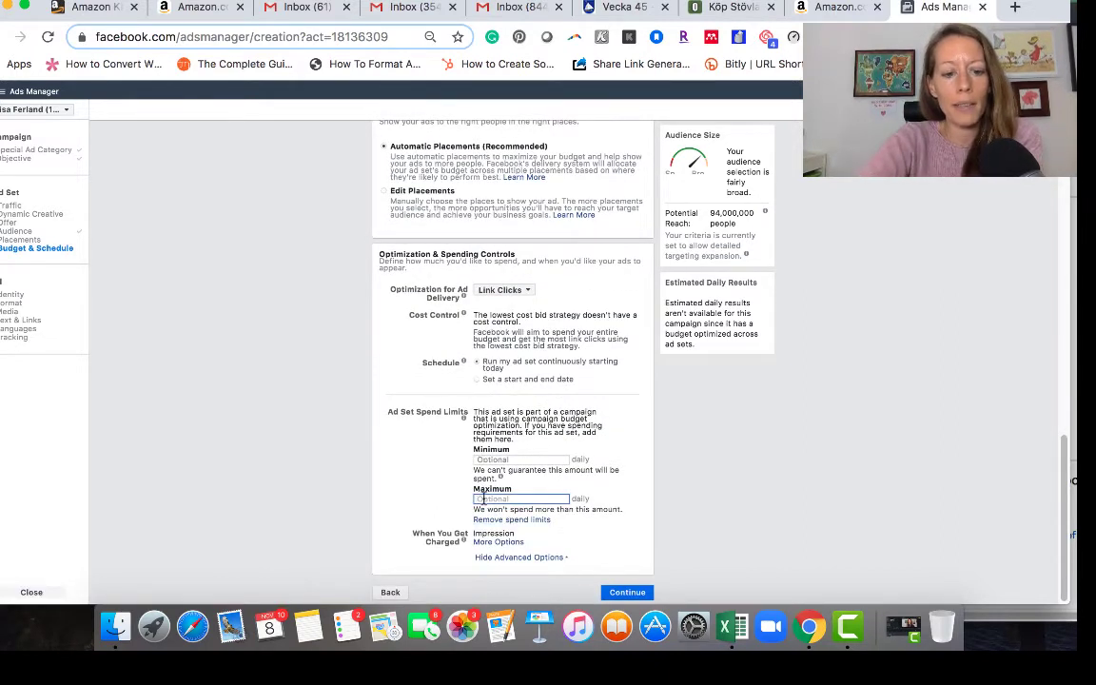
type("100")
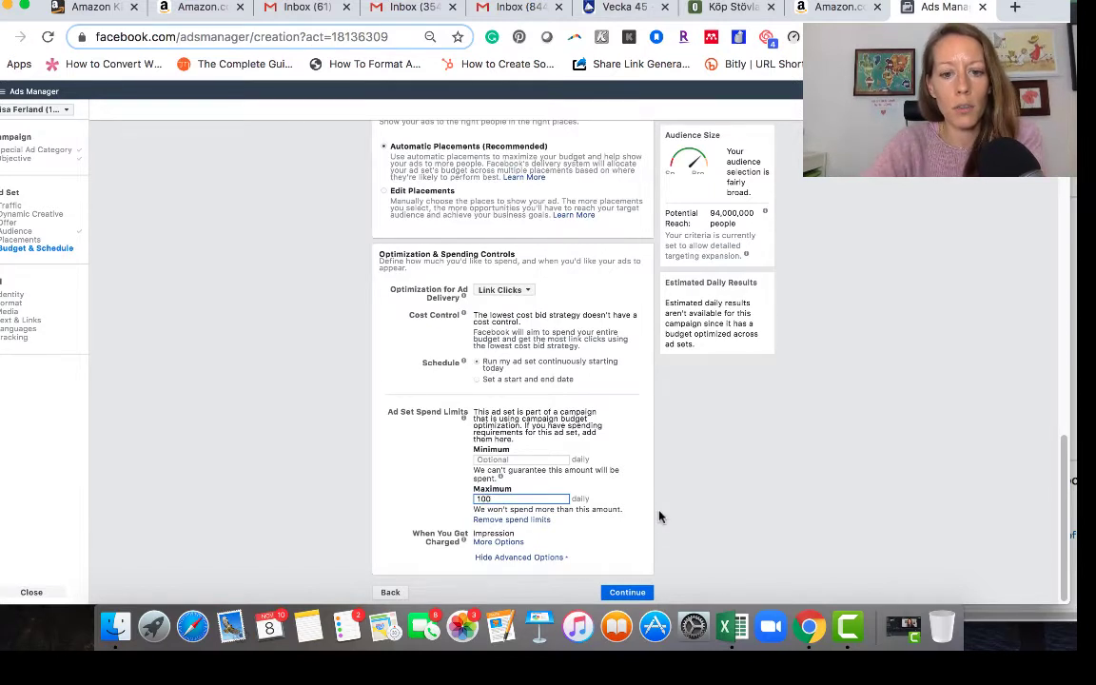
left_click(659, 516)
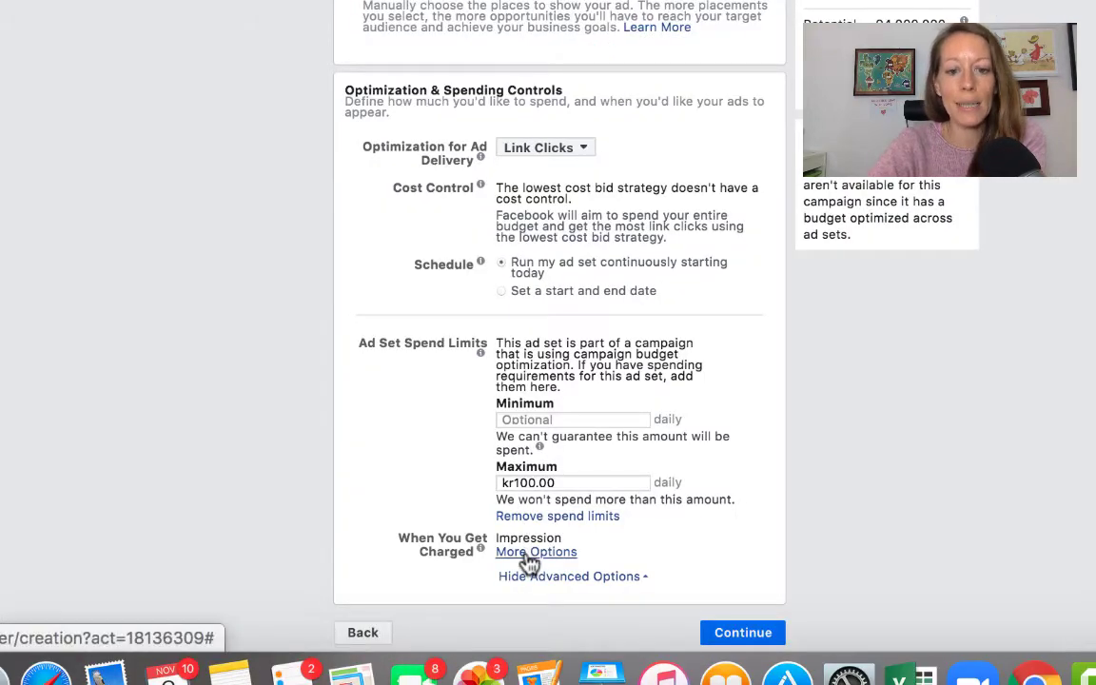
Set the ad set to be charged per Link Click (CPC) and continue to the ad setup
left_click(528, 556)
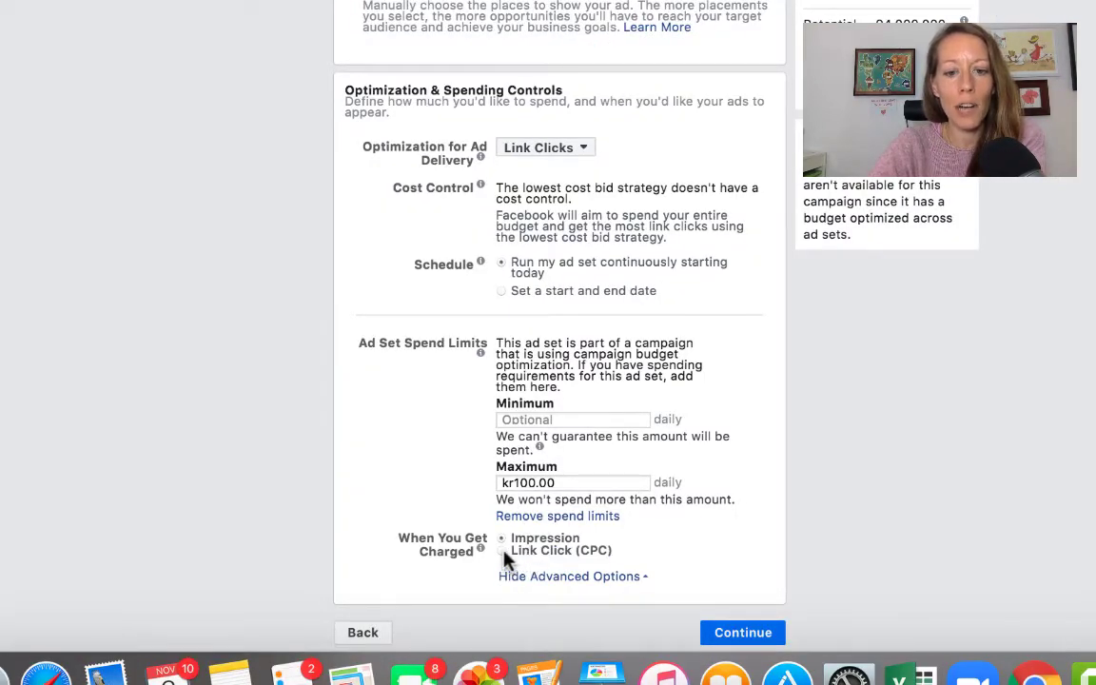
left_click(502, 552)
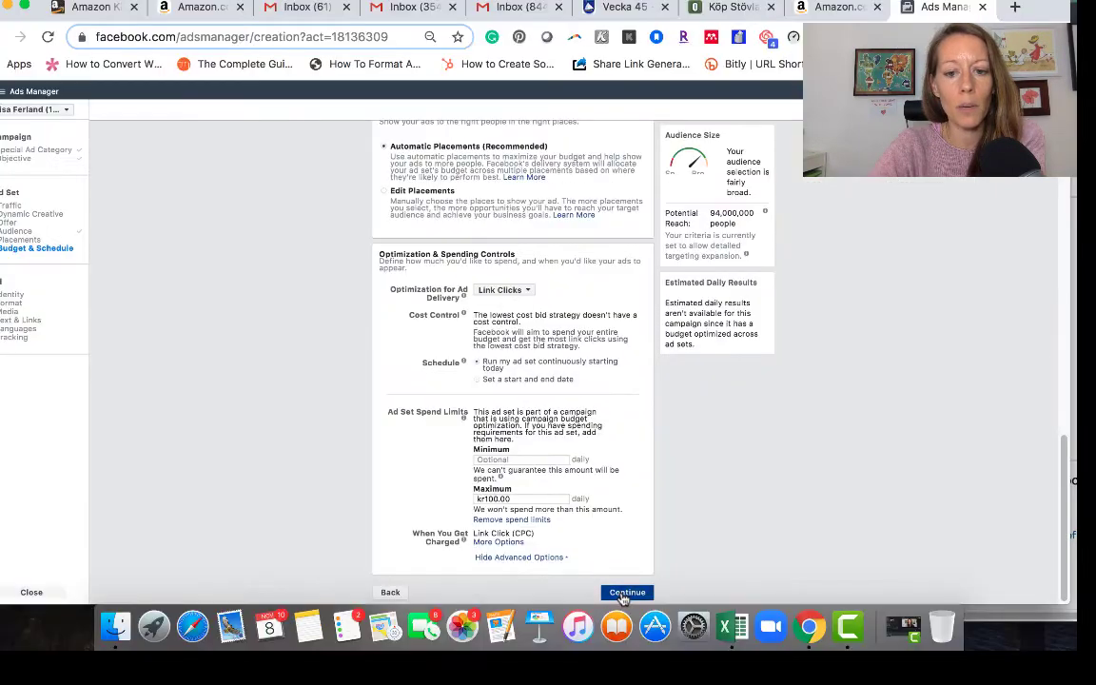
left_click(737, 631)
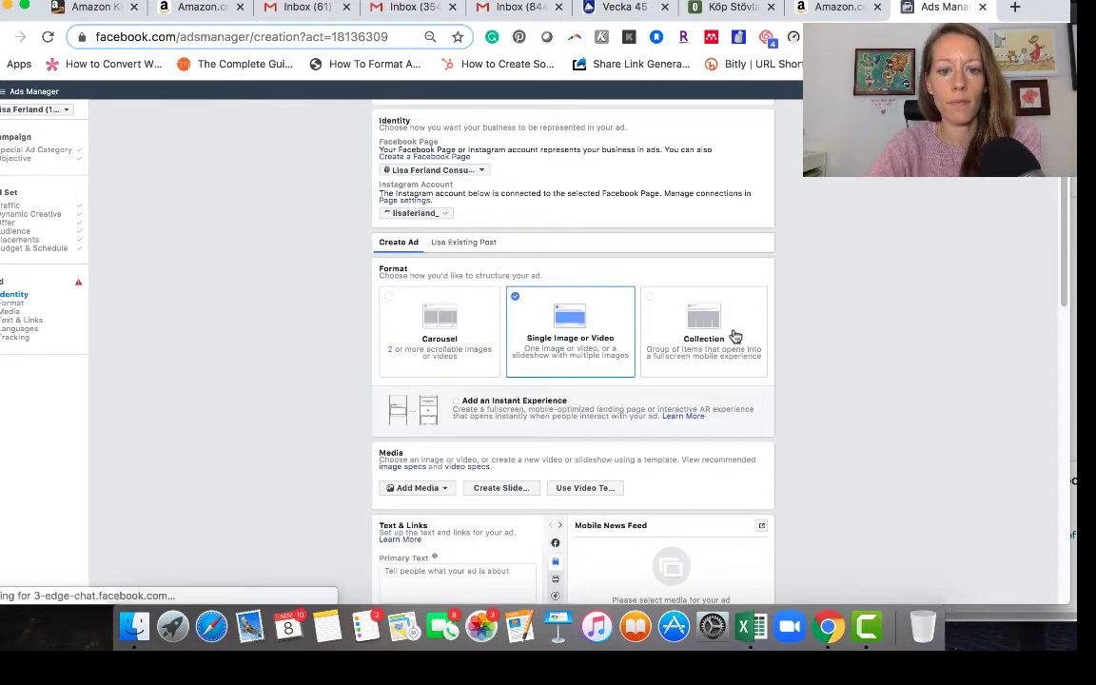
Add the newest account image, the 1080 × 1080 "untitled" snow globe picture, as the ad's media
scroll(618, 285, "down", 2)
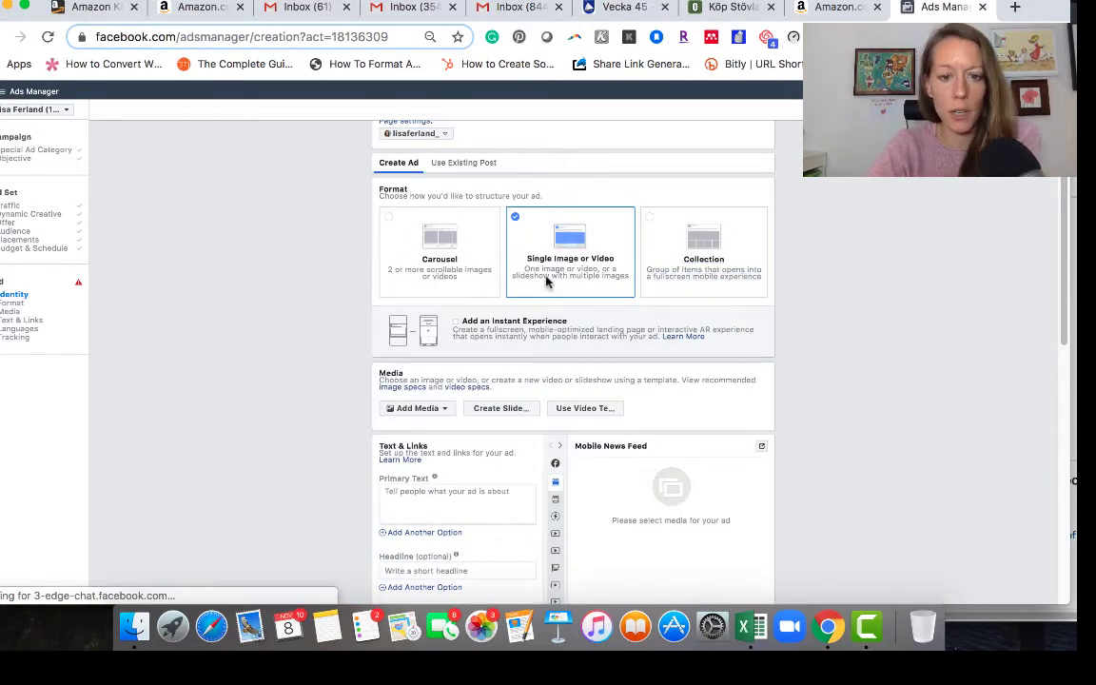
left_click(434, 411)
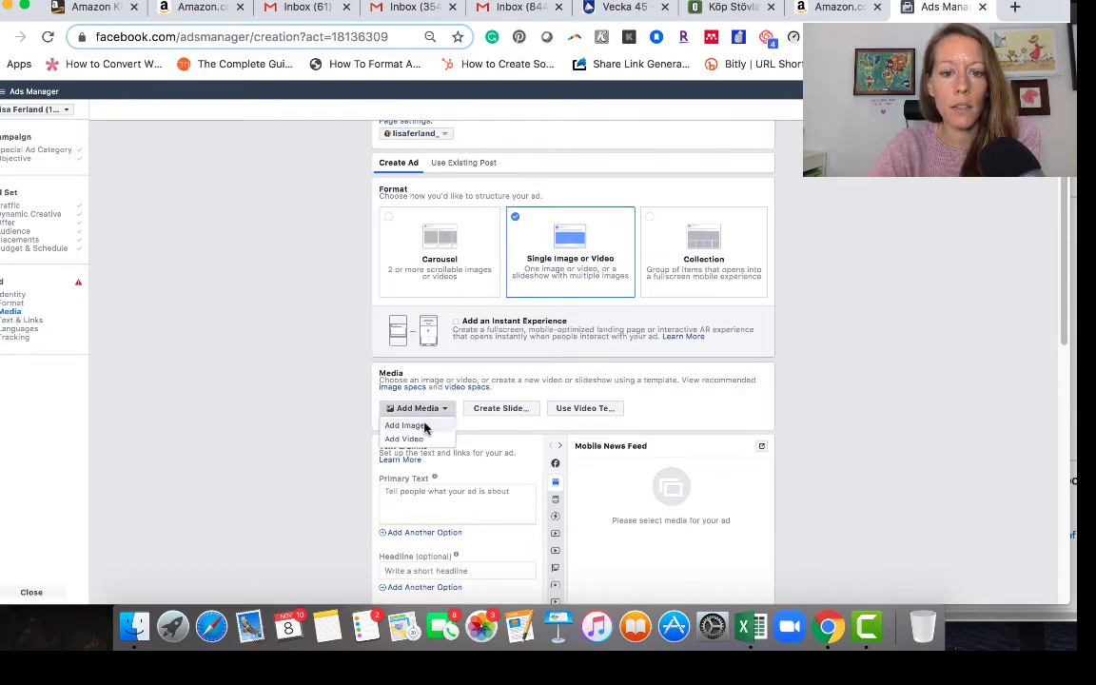
left_click(424, 426)
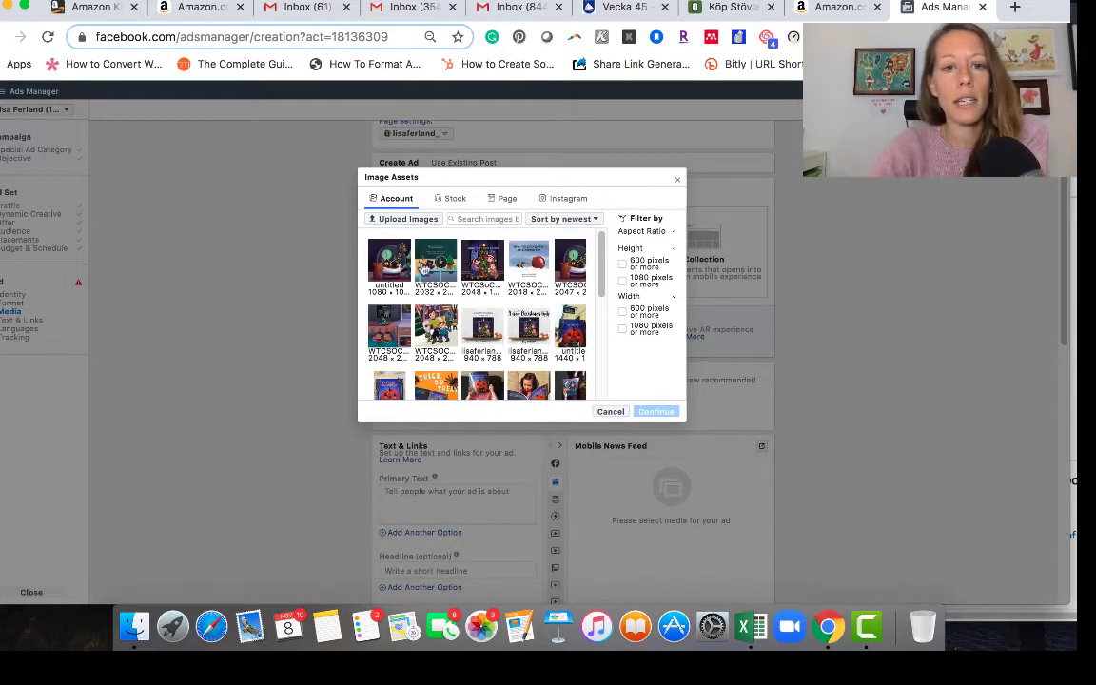
left_click(388, 259)
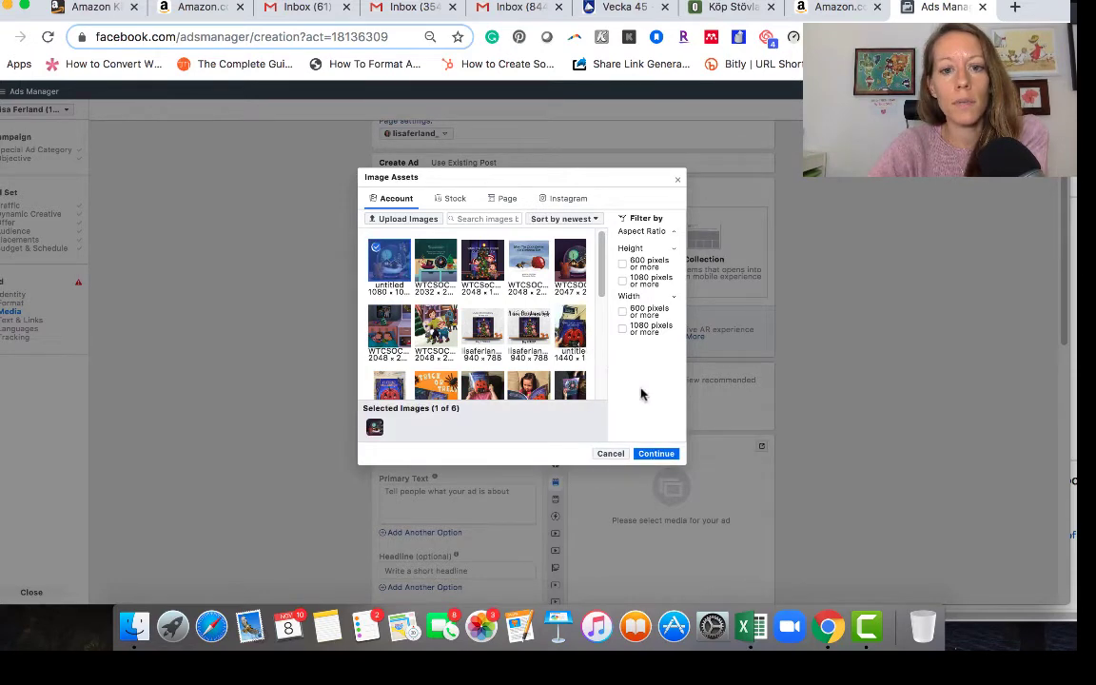
left_click(655, 454)
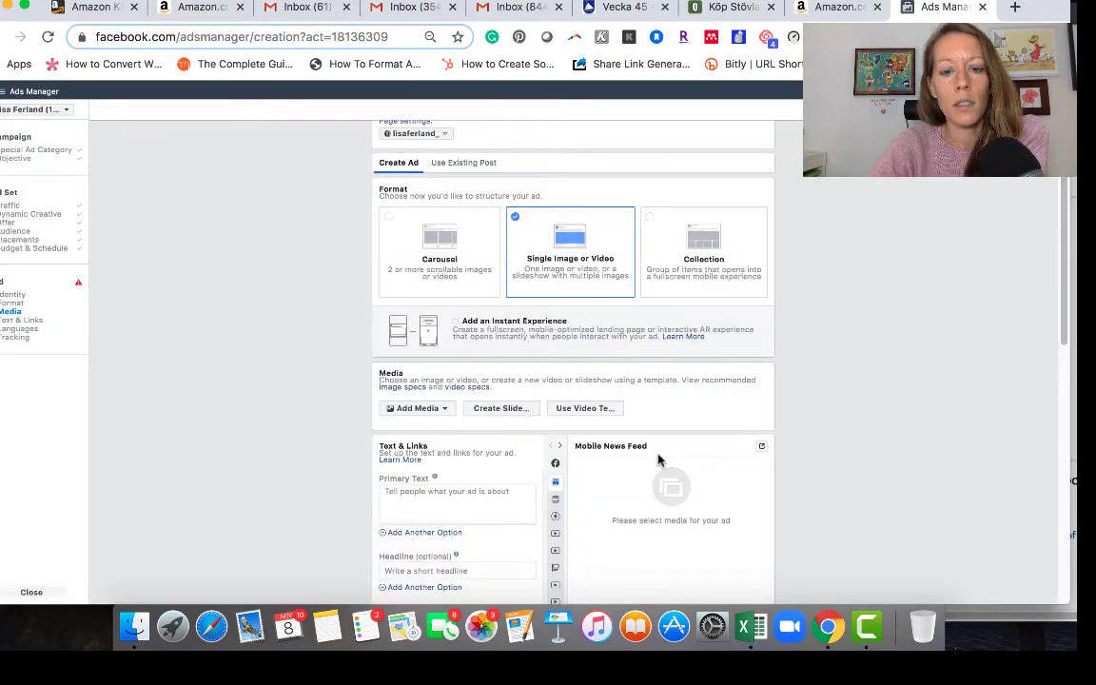
Turn the ad image into a video and choose the Zoom template for 2-6 images
scroll(817, 439, "down", 3)
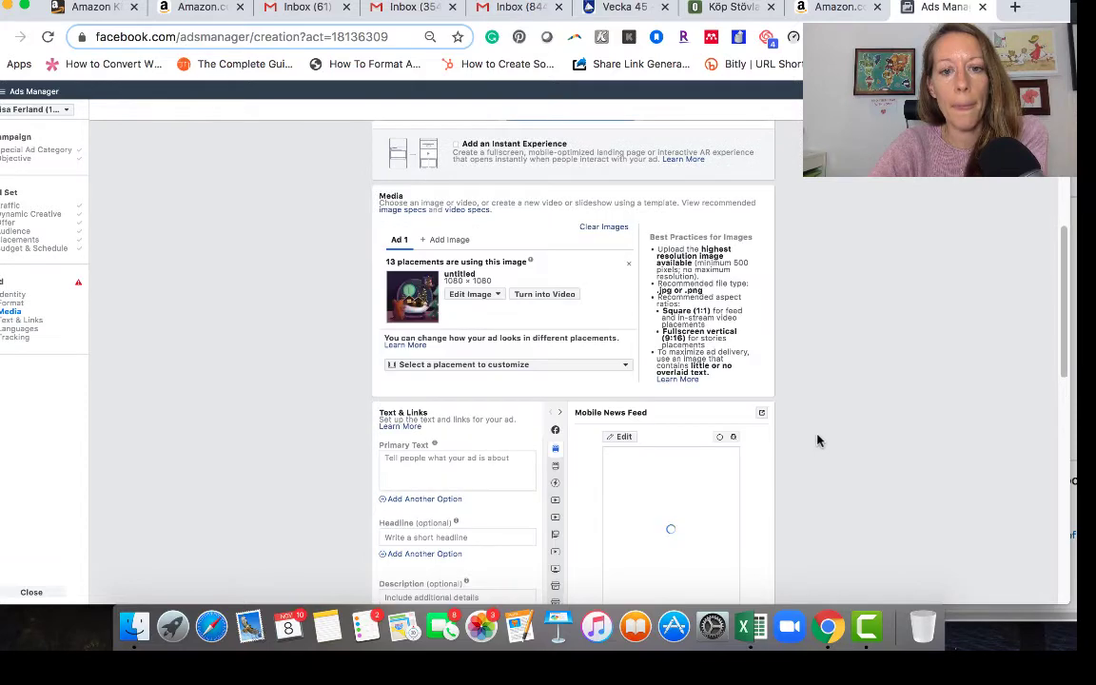
scroll(816, 440, "down", 2)
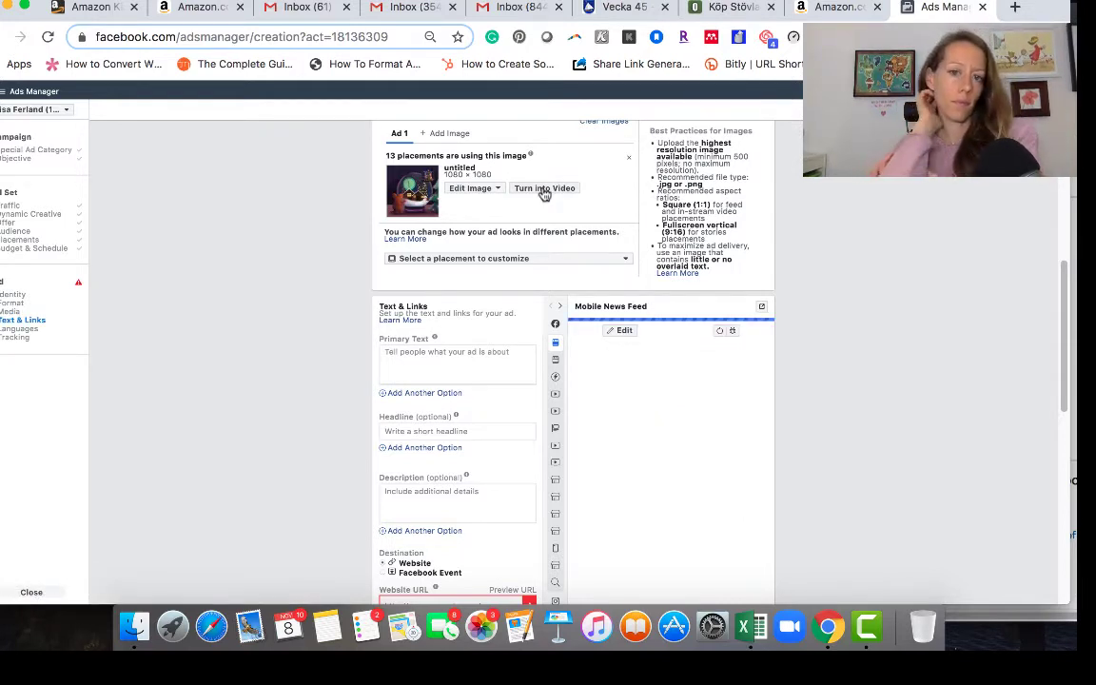
left_click(543, 190)
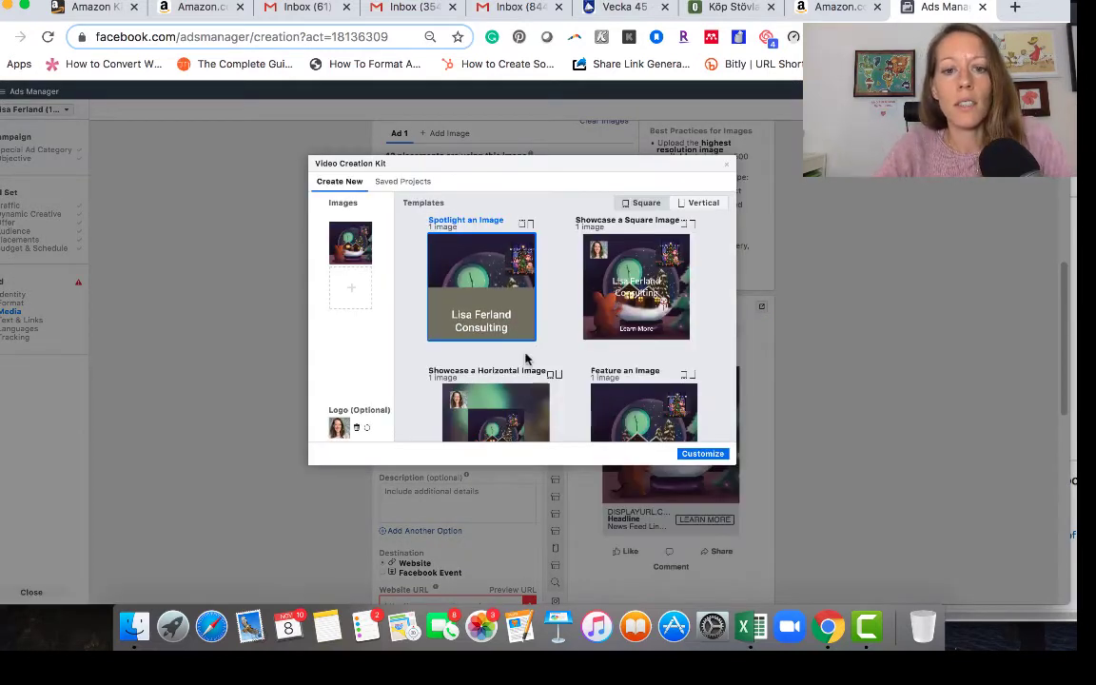
scroll(531, 357, "down", 5)
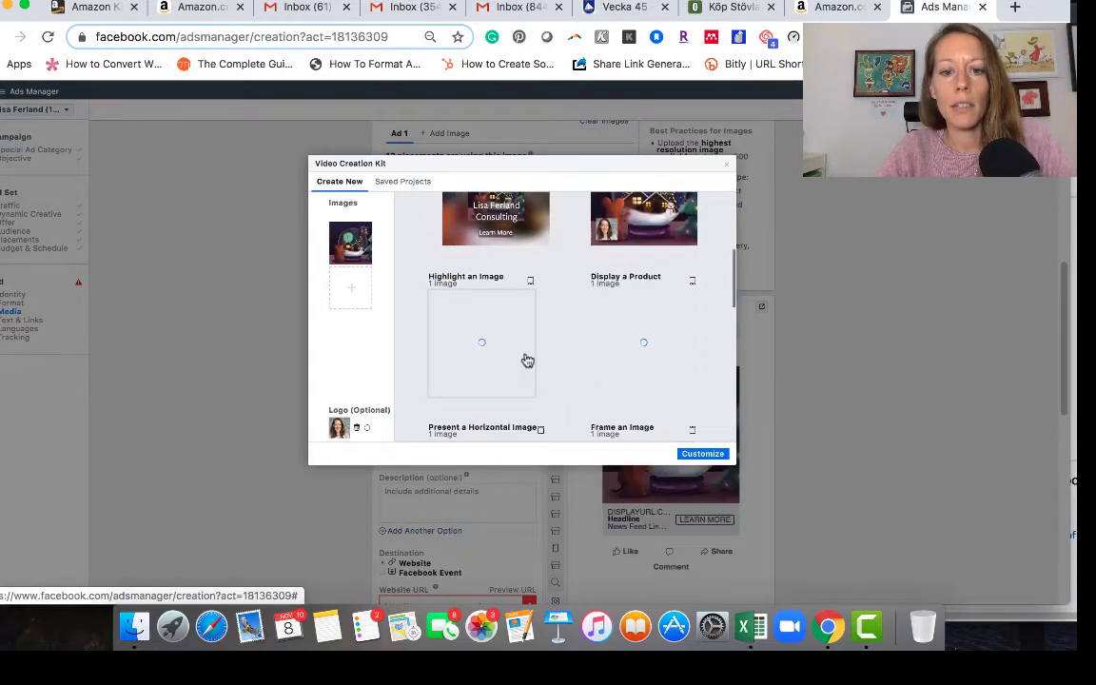
scroll(527, 360, "down", 3)
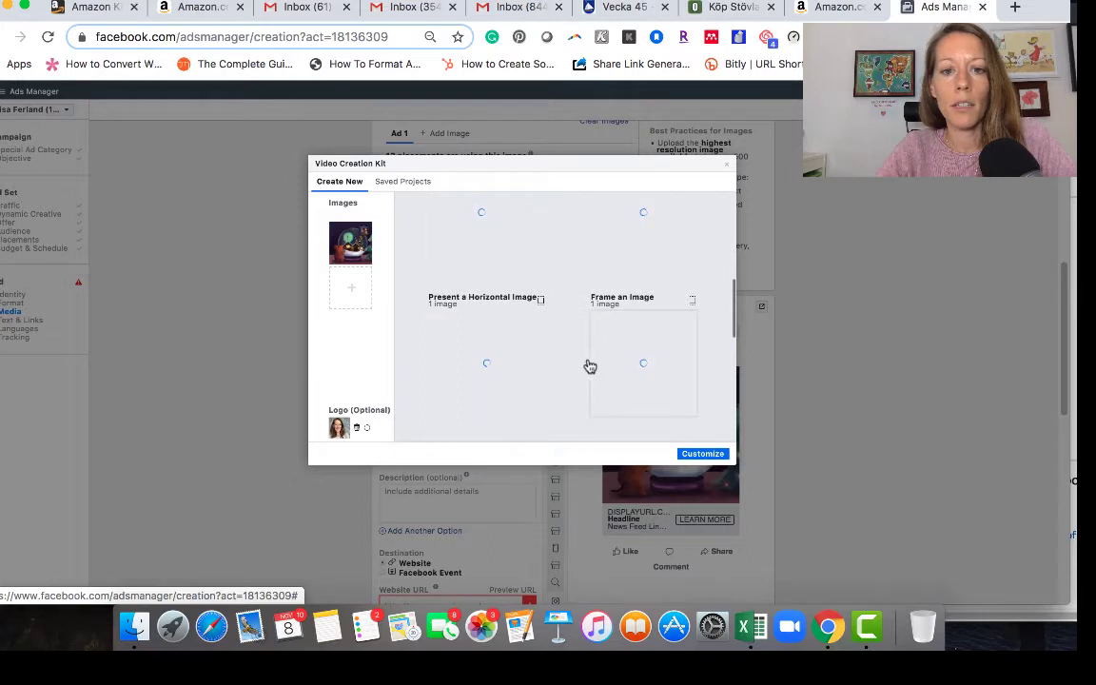
scroll(590, 366, "down", 1)
scroll(590, 367, "down", 2)
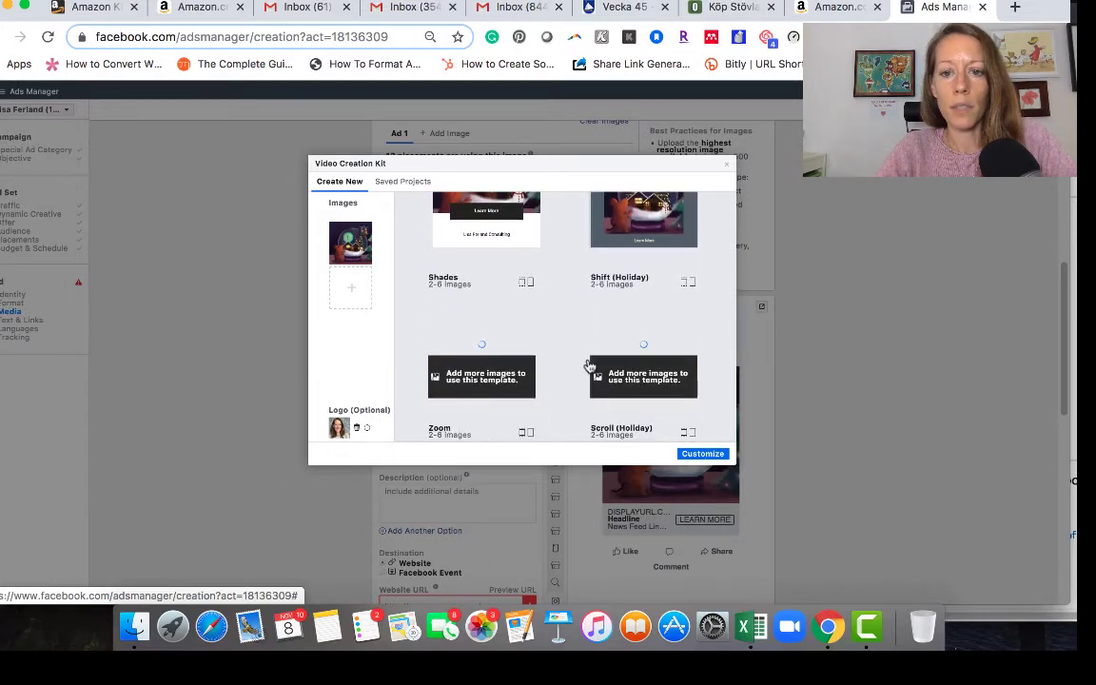
scroll(590, 367, "down", 2)
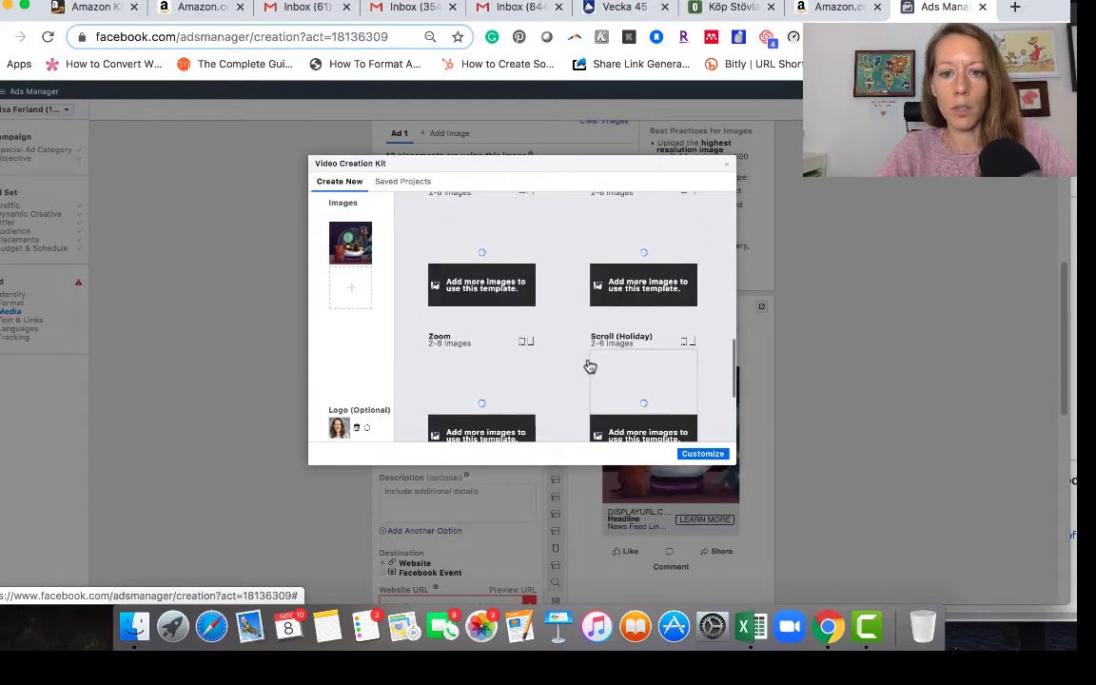
scroll(585, 384, "down", 1)
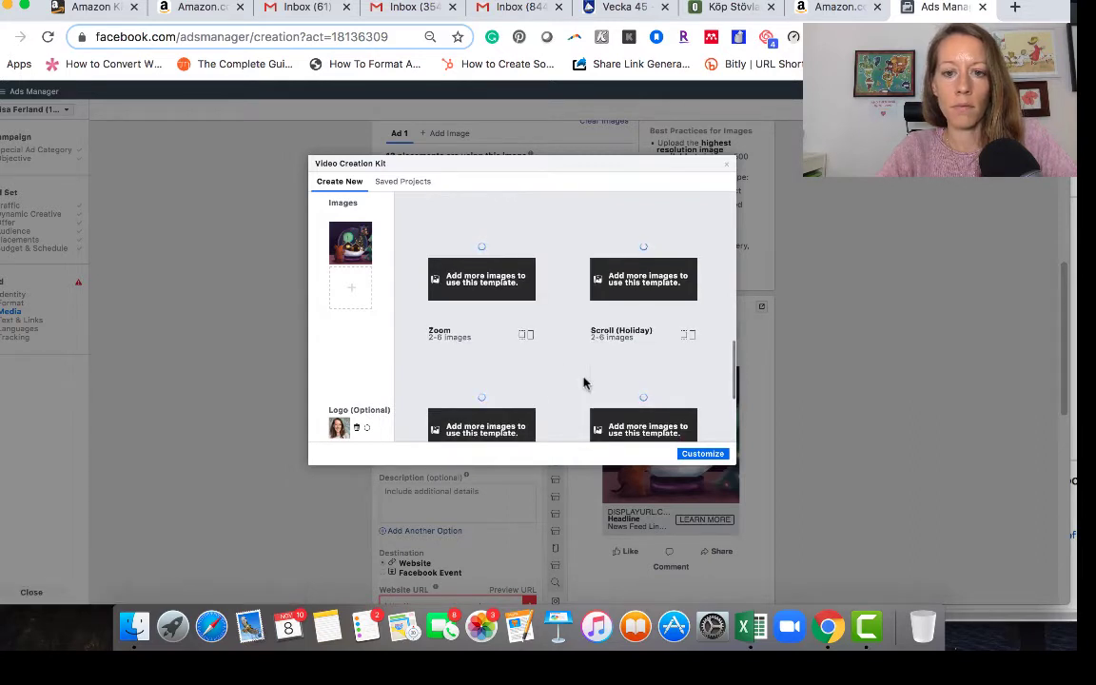
scroll(584, 383, "down", 3)
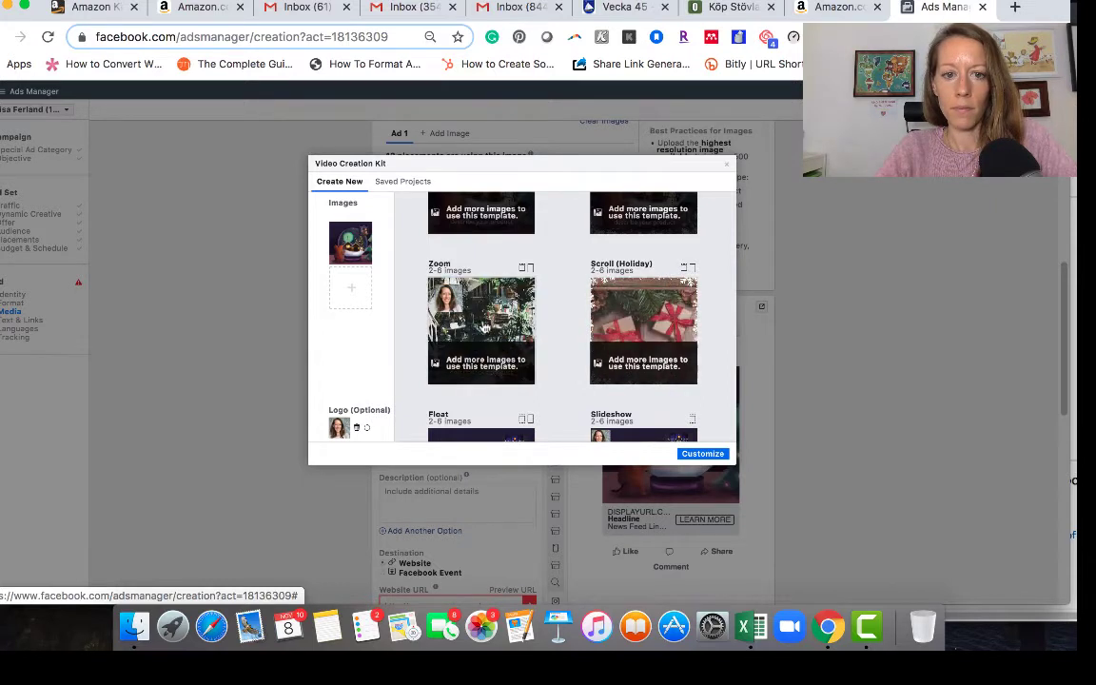
left_click(484, 327)
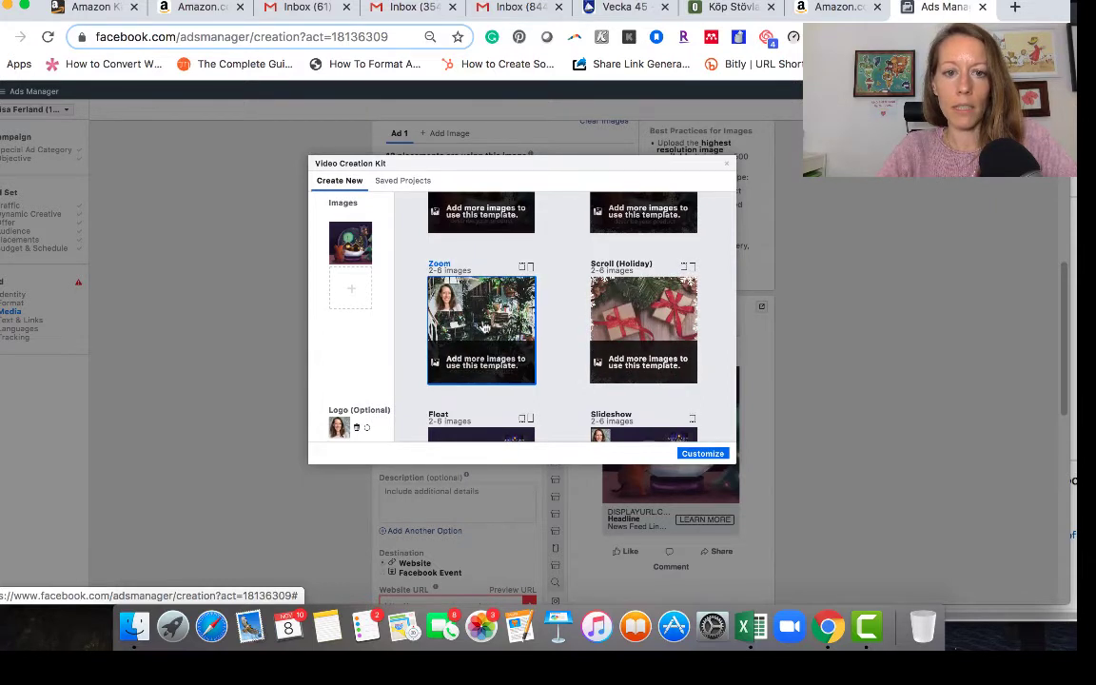
Add book illustrations and the 940 × 788 book picture from the account to make six video images, and proceed to customizing the scenes
left_click(350, 292)
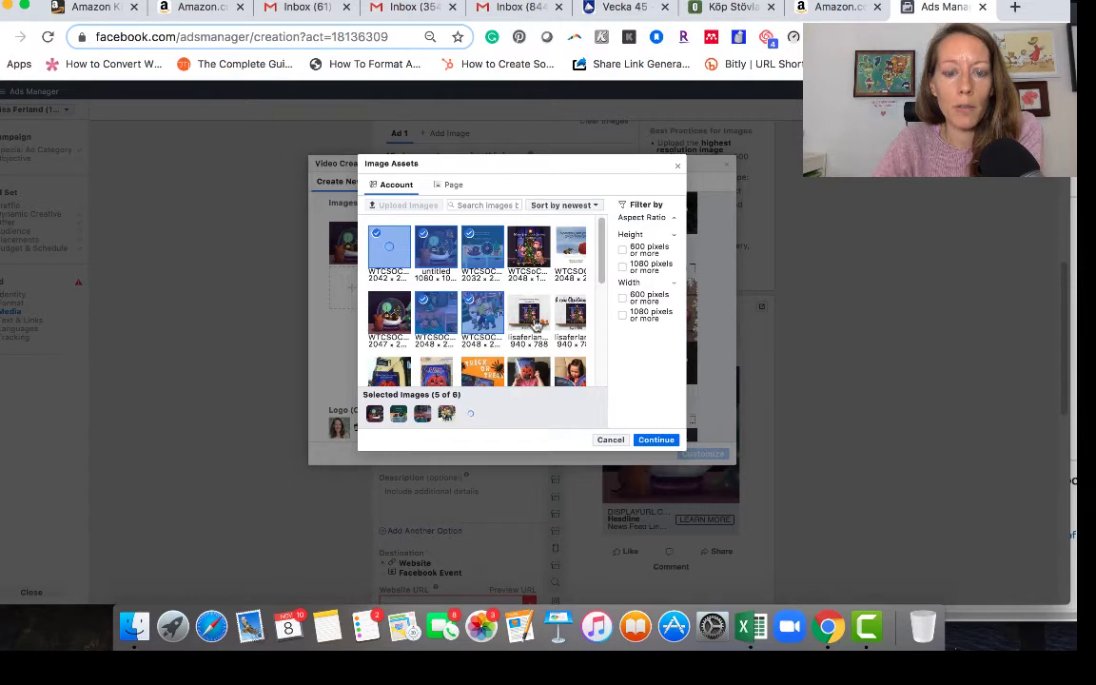
left_click(531, 319)
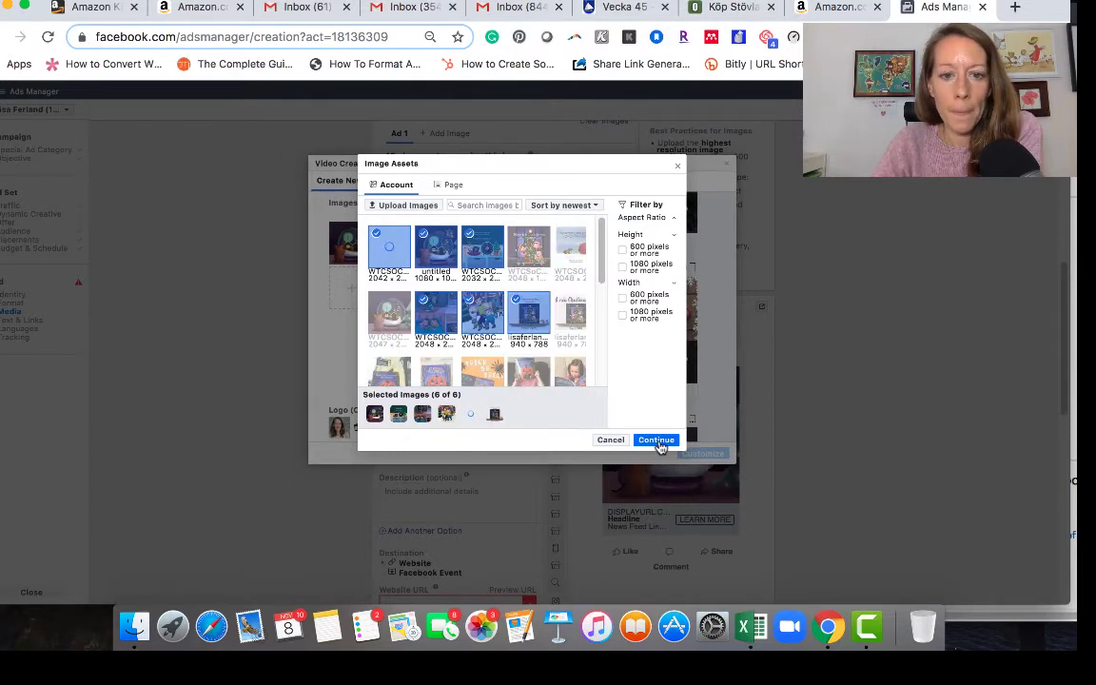
left_click(656, 442)
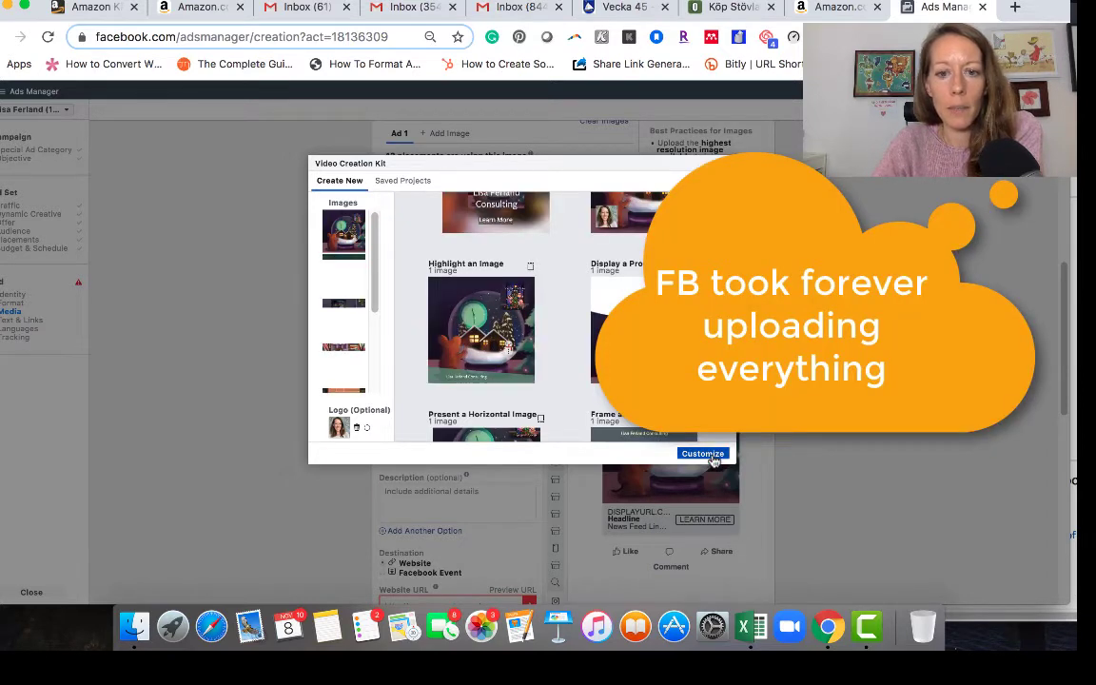
left_click(702, 454)
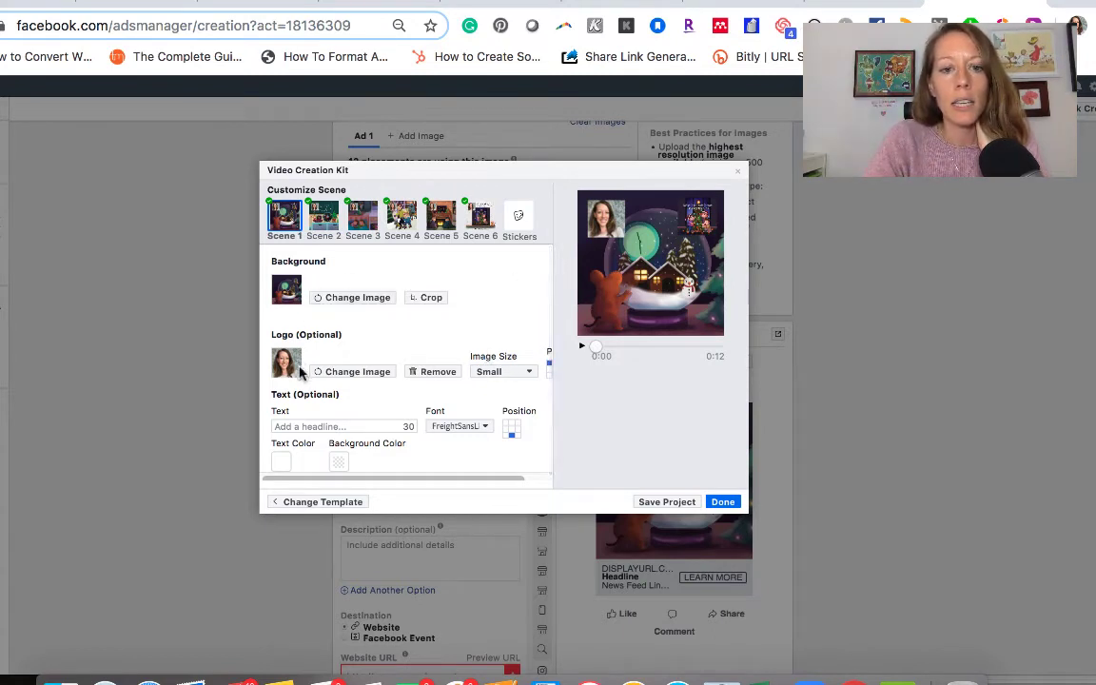
Replace the Scene 1 logo with the book cover image showing children at a Christmas tree and position it in the scene's upper-right corner
left_click(371, 372)
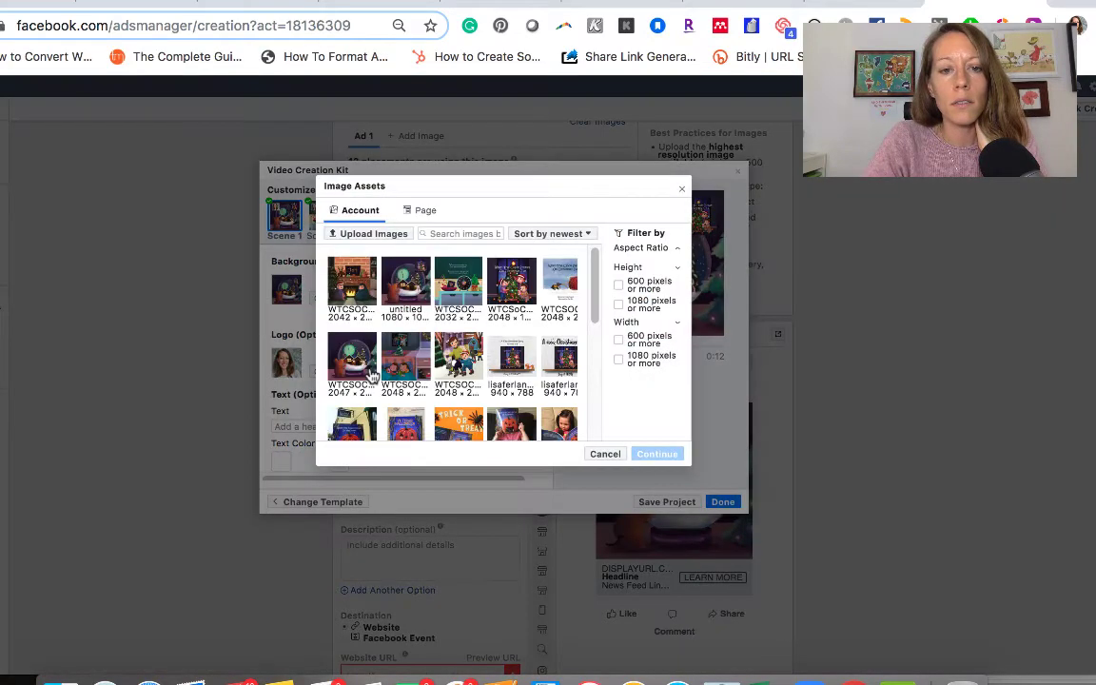
left_click(511, 280)
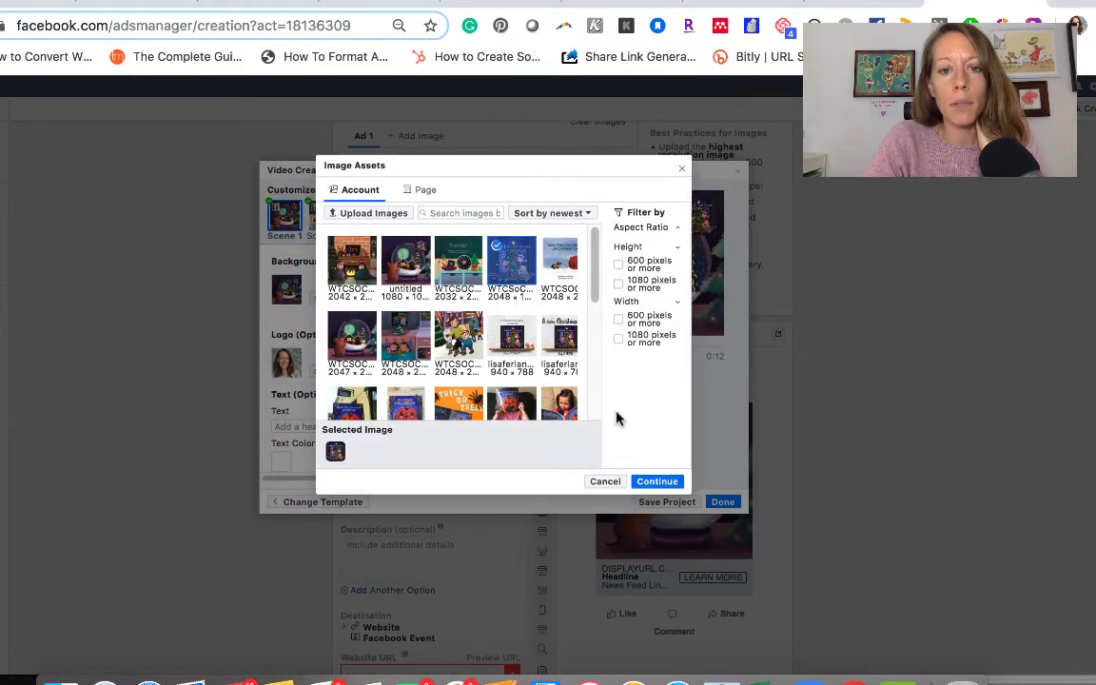
left_click(654, 483)
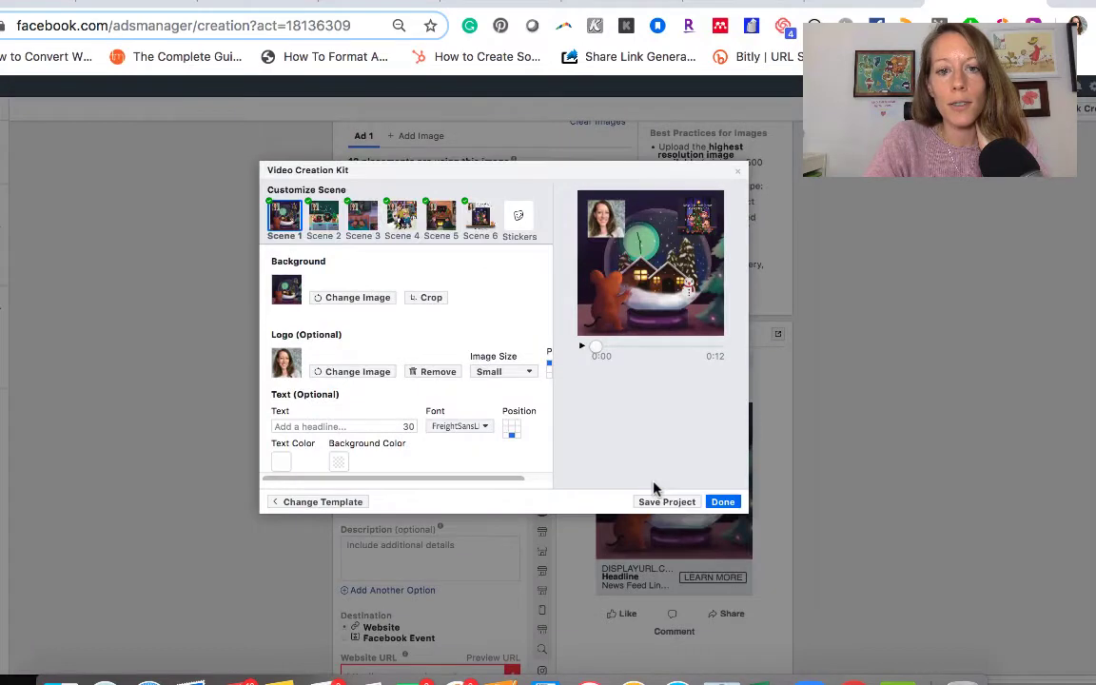
scroll(428, 391, "right", 2)
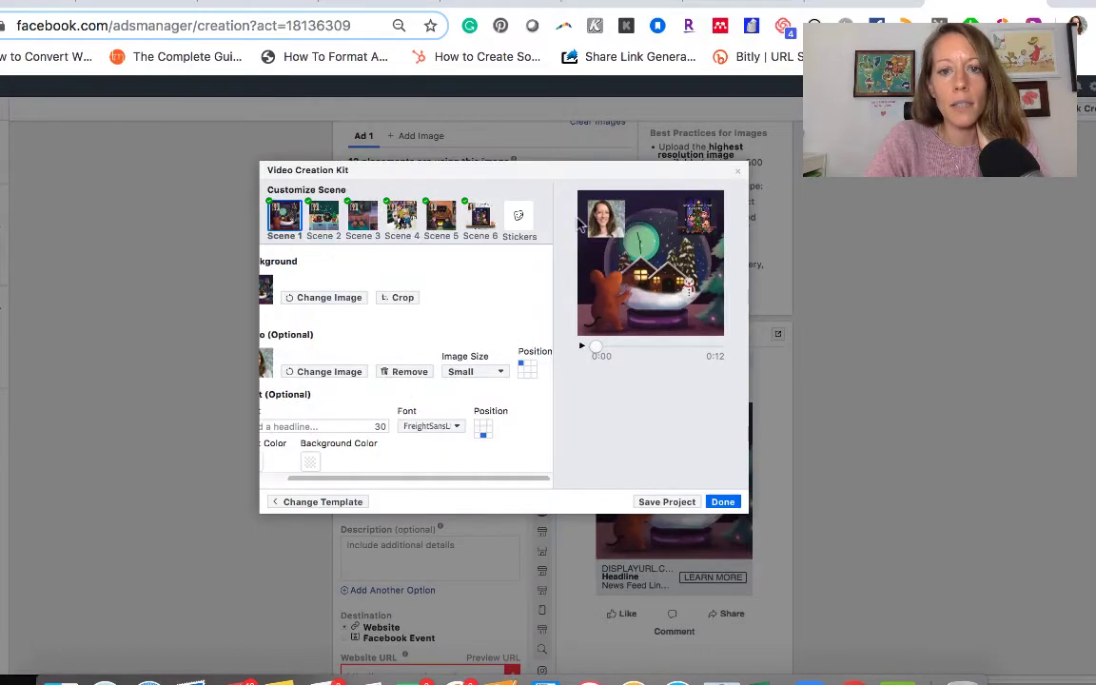
left_click(534, 363)
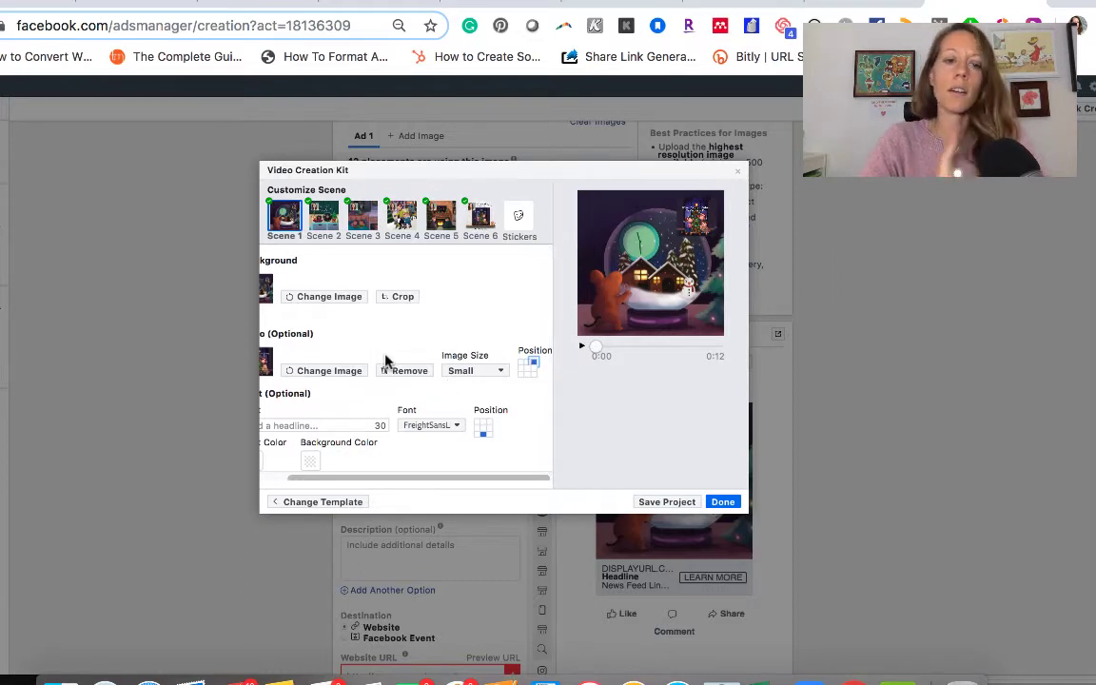
Add the headline text "Discover a new holiday book..." to Scene 1 and set its font to Noto Serif Bold
left_click(359, 416)
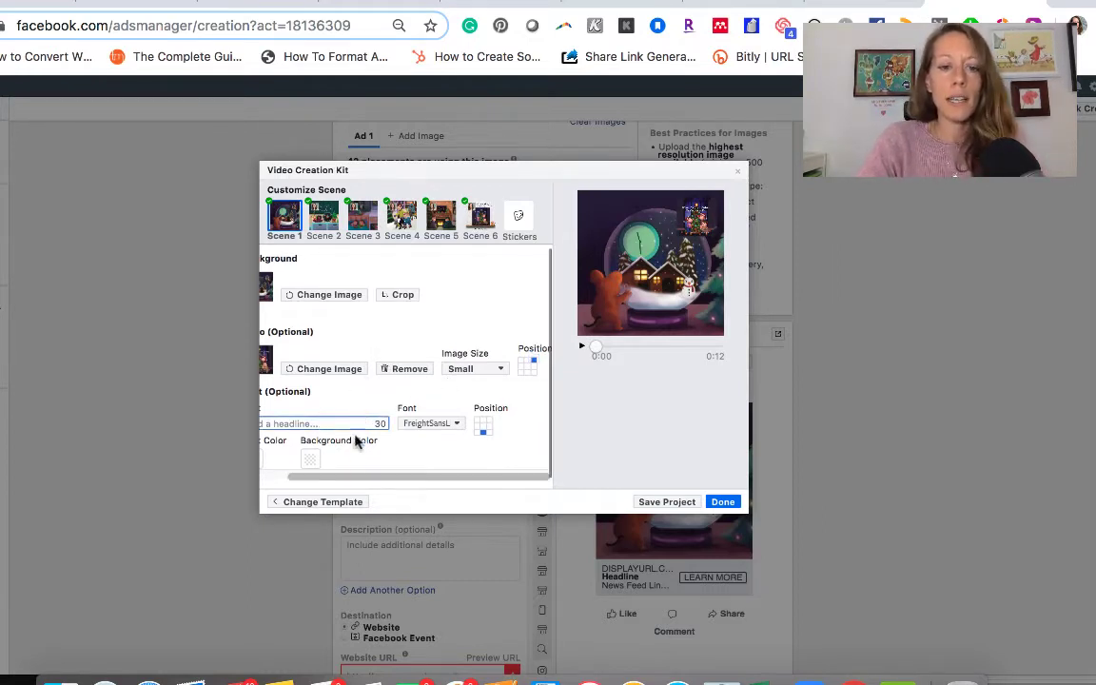
left_click_drag(367, 476, 340, 476)
type("D")
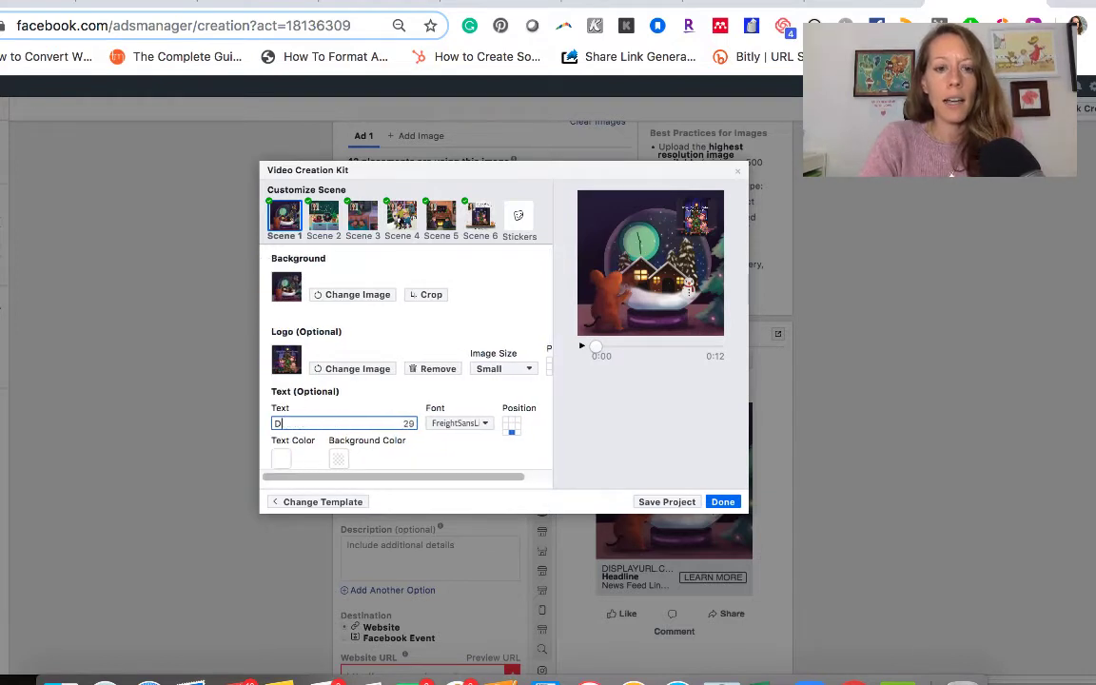
type("iscover")
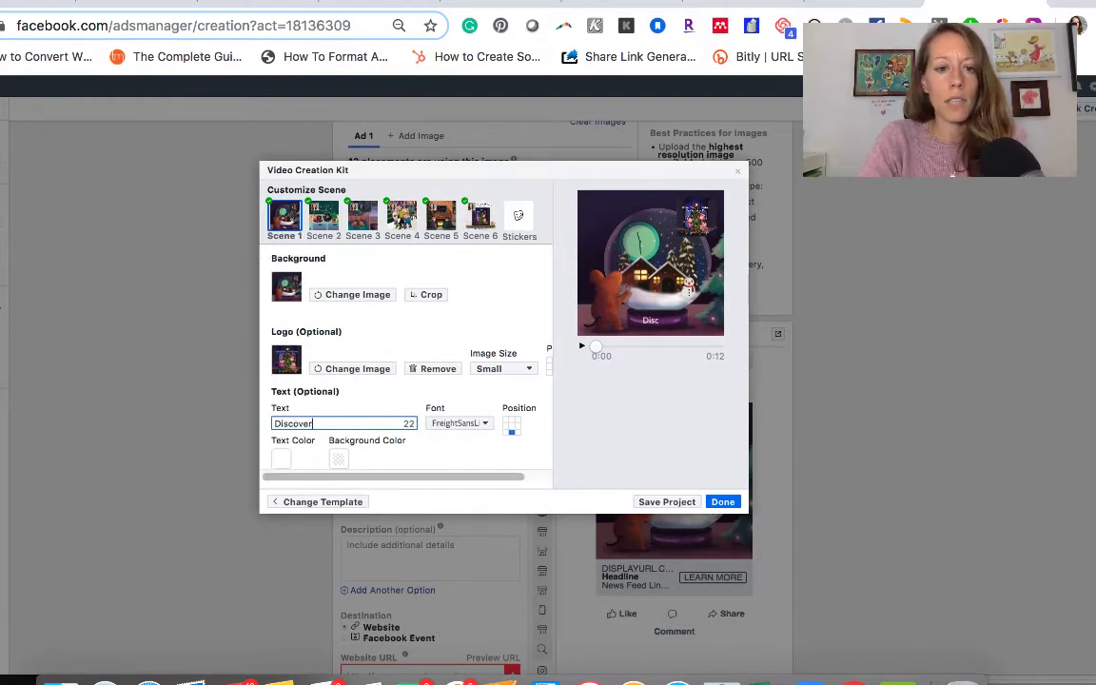
type(" a new holiday book...")
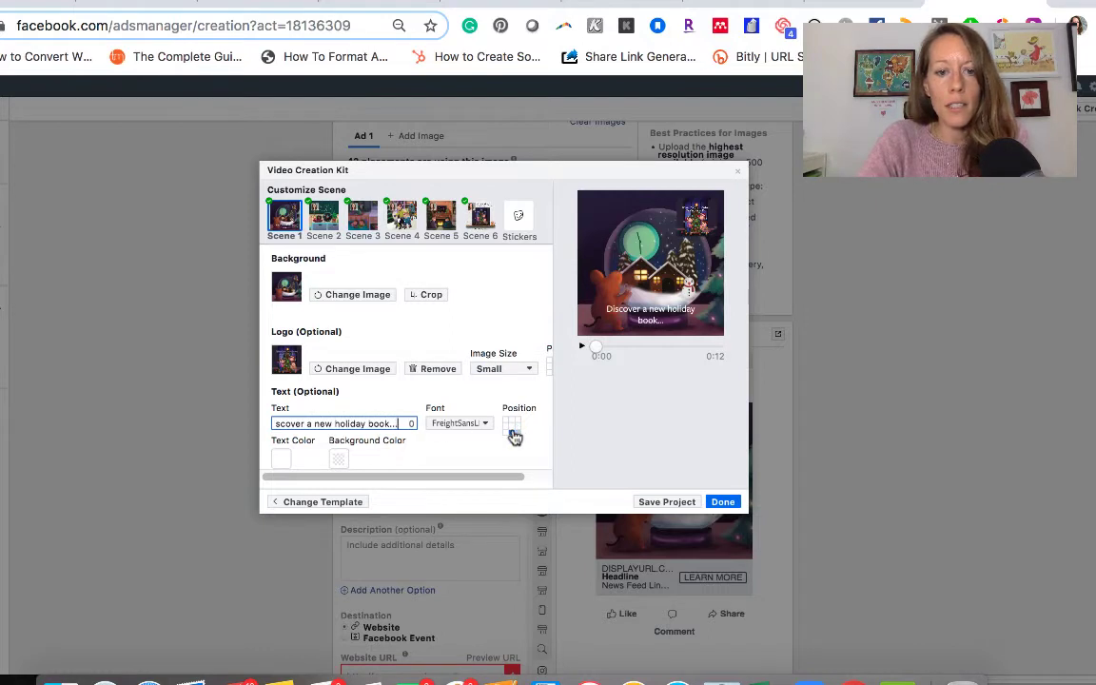
left_click(464, 426)
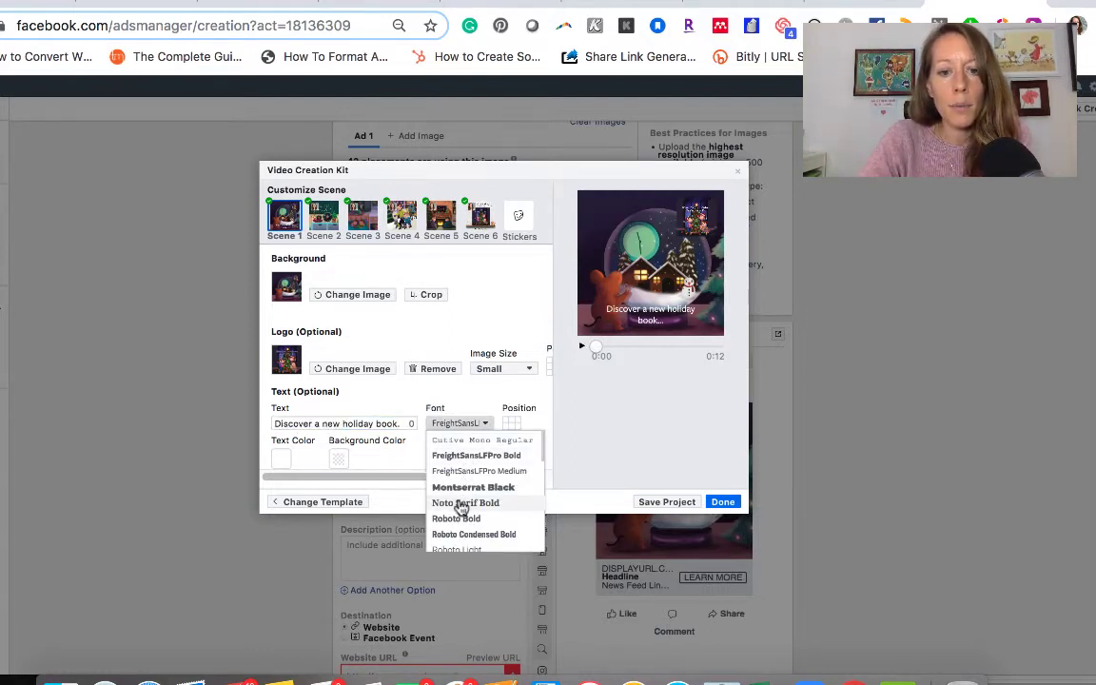
left_click(462, 504)
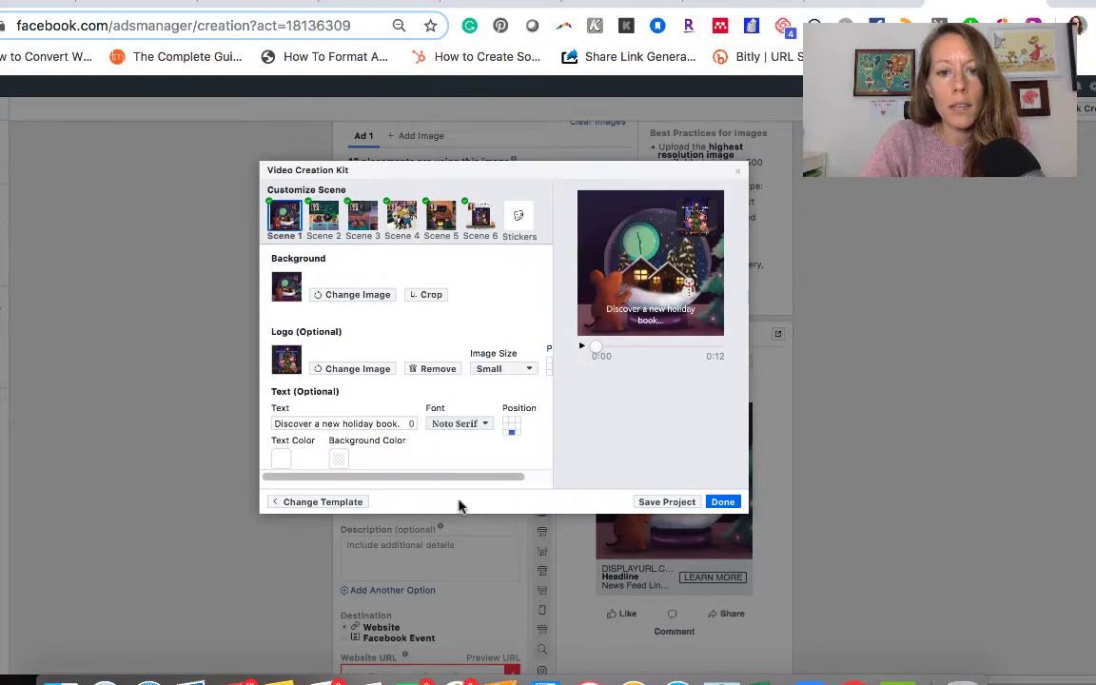
Replace the Scene 2 logo with the same Christmas tree book cover and position it in the scene's upper-right corner
left_click(321, 221)
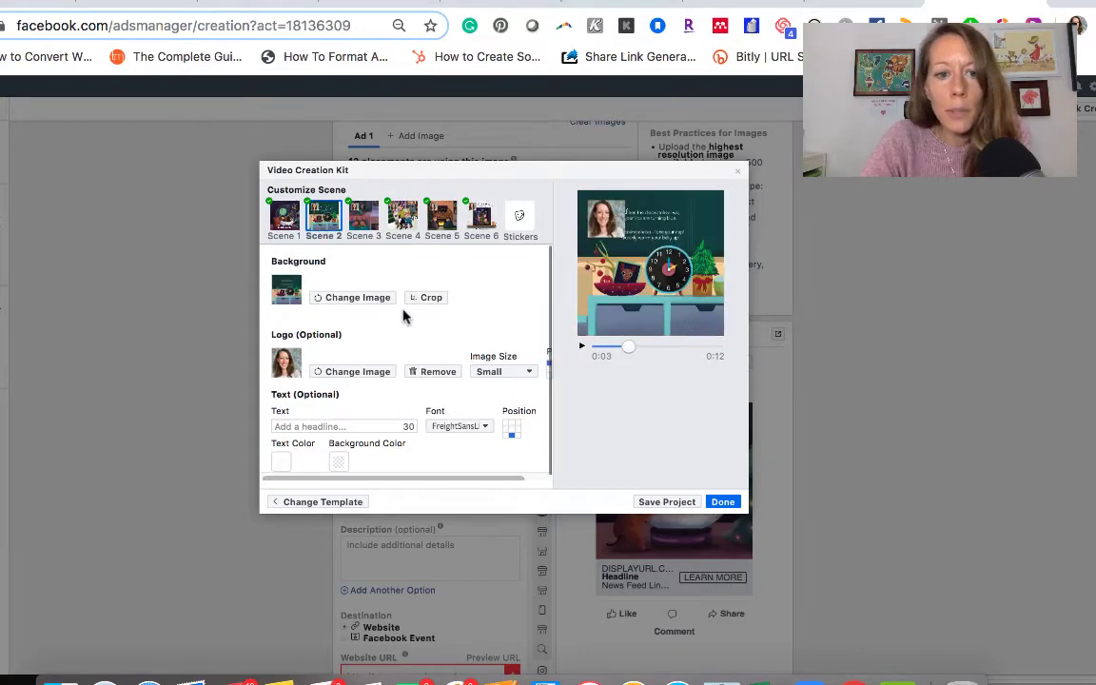
left_click(353, 371)
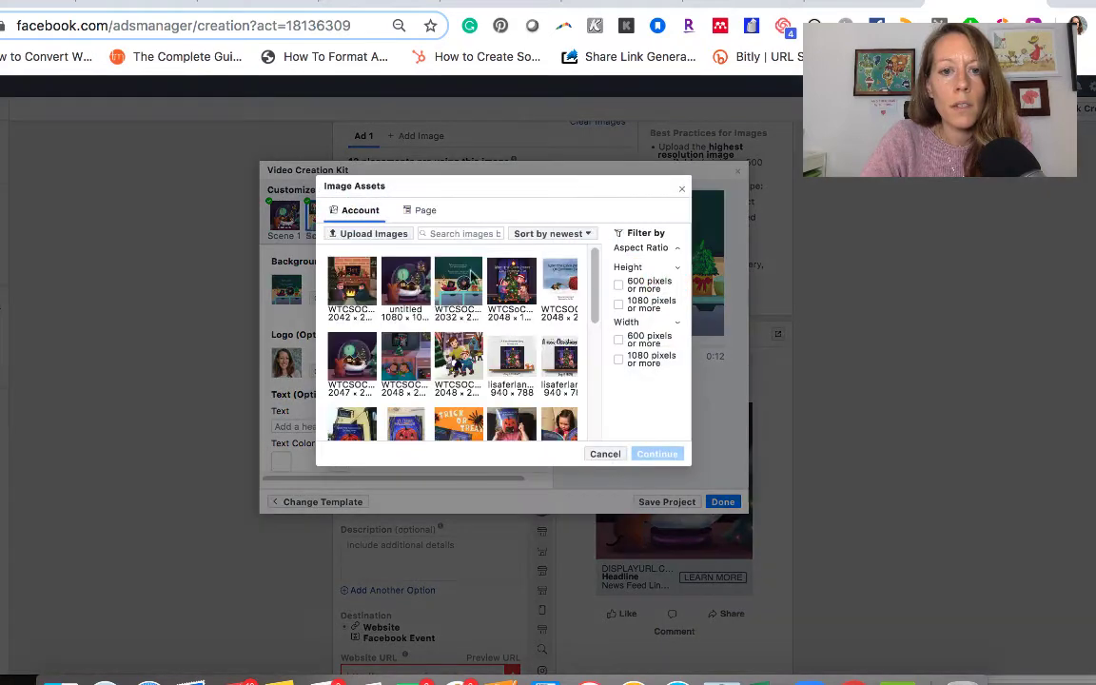
left_click(504, 309)
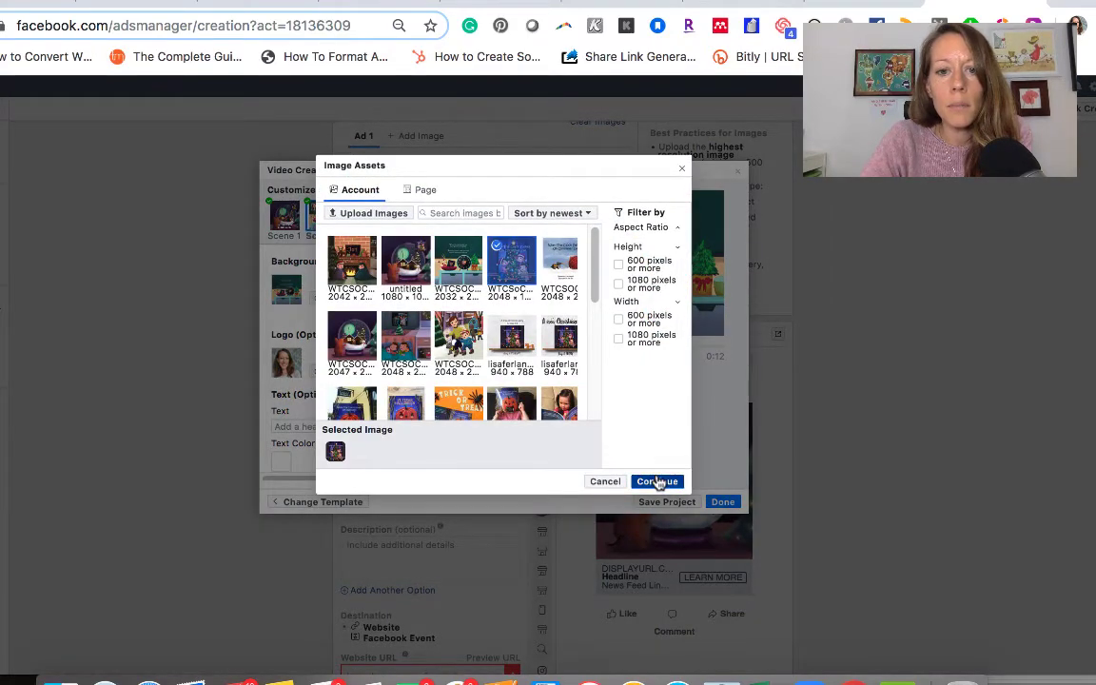
left_click(656, 482)
scroll(526, 378, "right", 2)
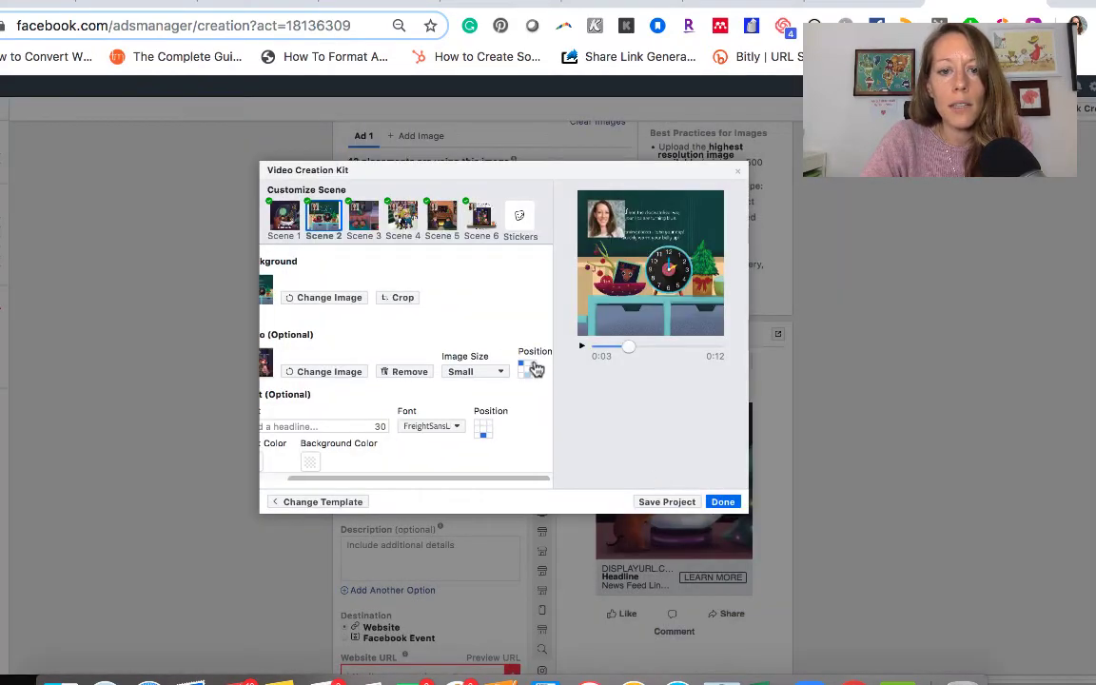
left_click(533, 364)
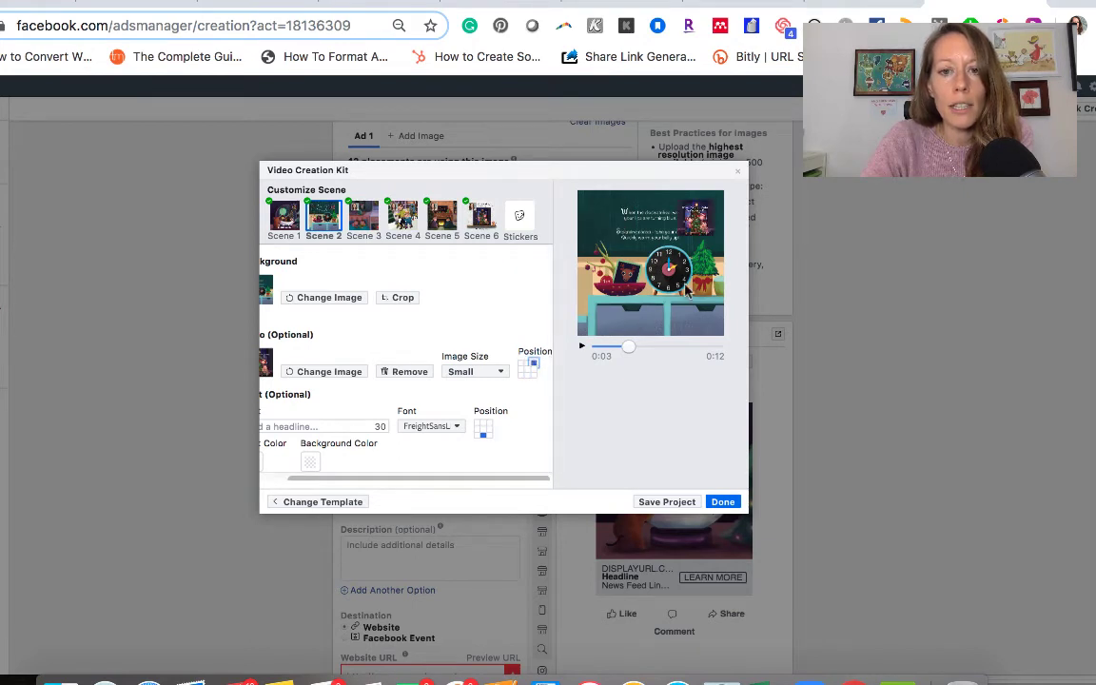
Add the headline text "with sweet rhymes..." to Scene 2 and set its font to Noto Serif Bold
scroll(384, 381, "left", 2)
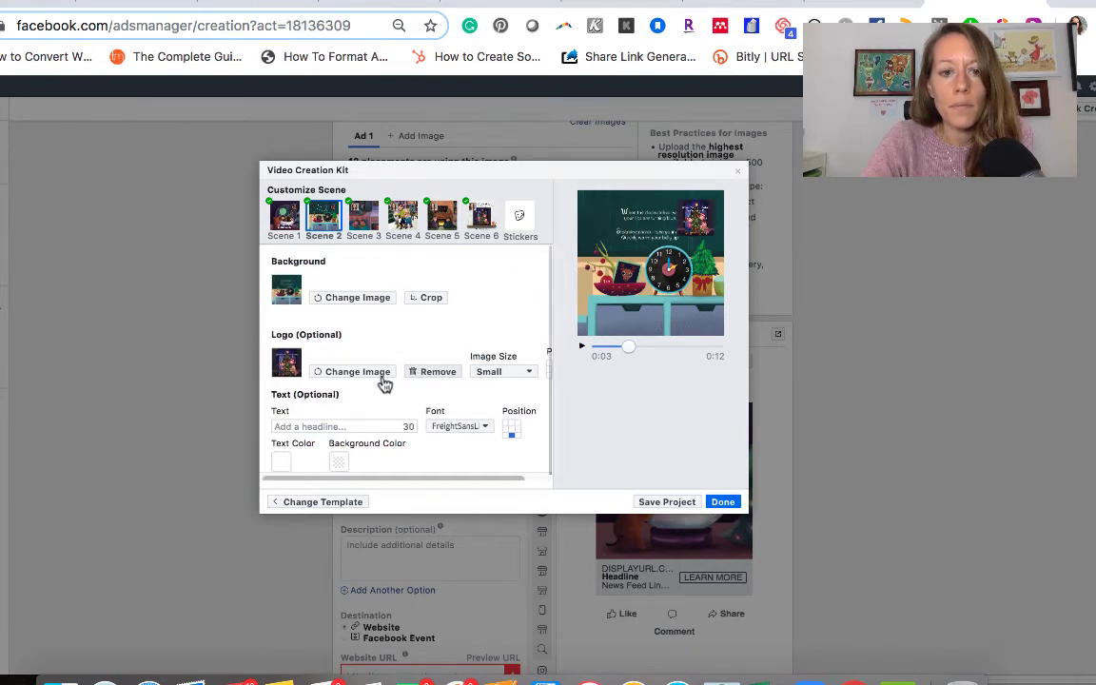
left_click(306, 426)
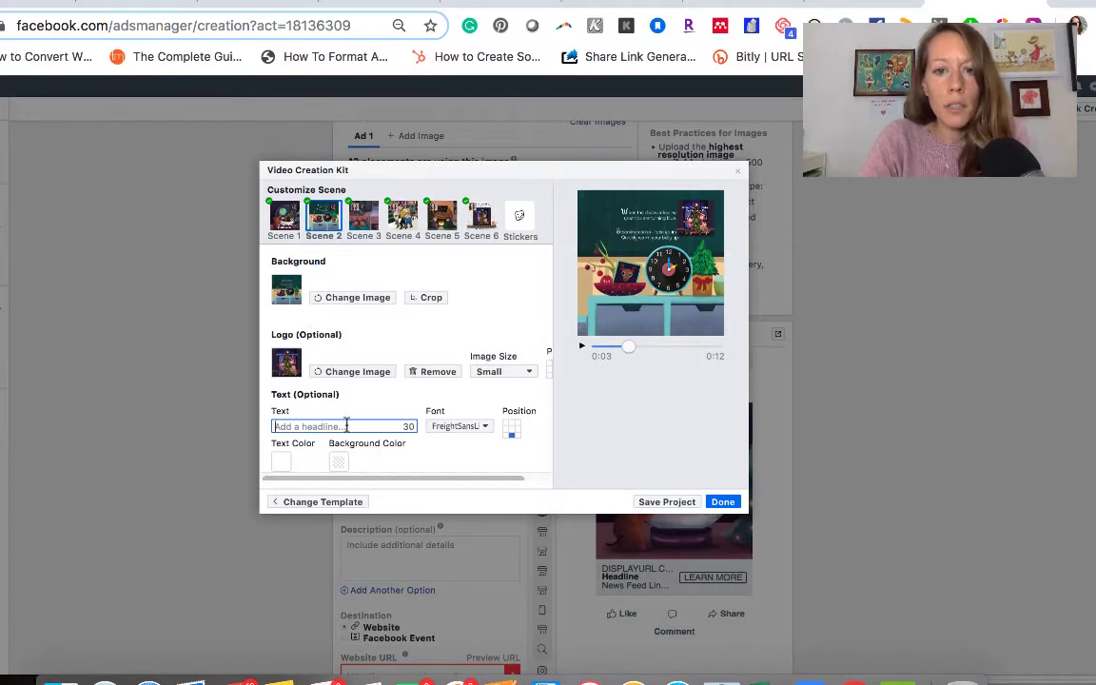
type("with sweet rhymes...")
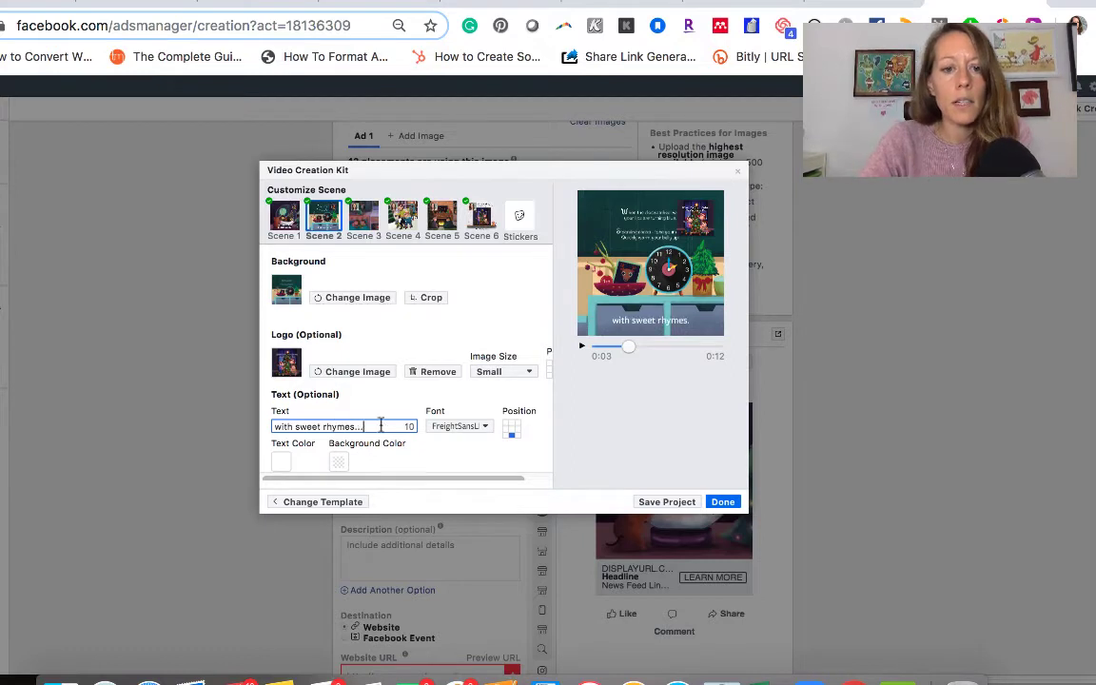
left_click(456, 426)
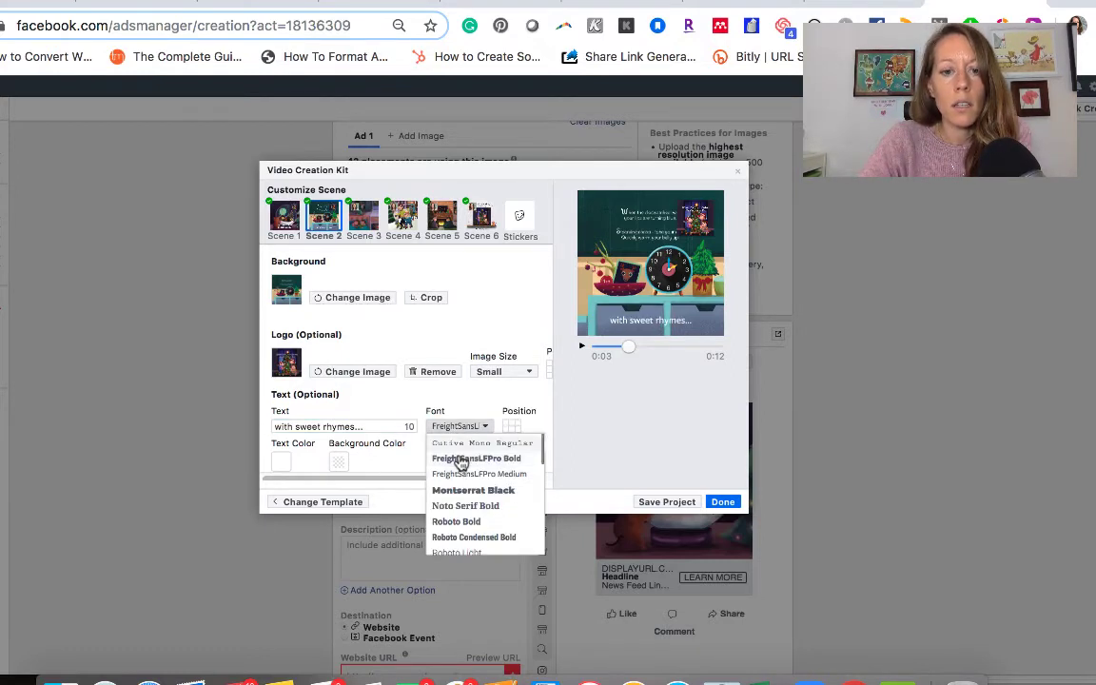
left_click(466, 505)
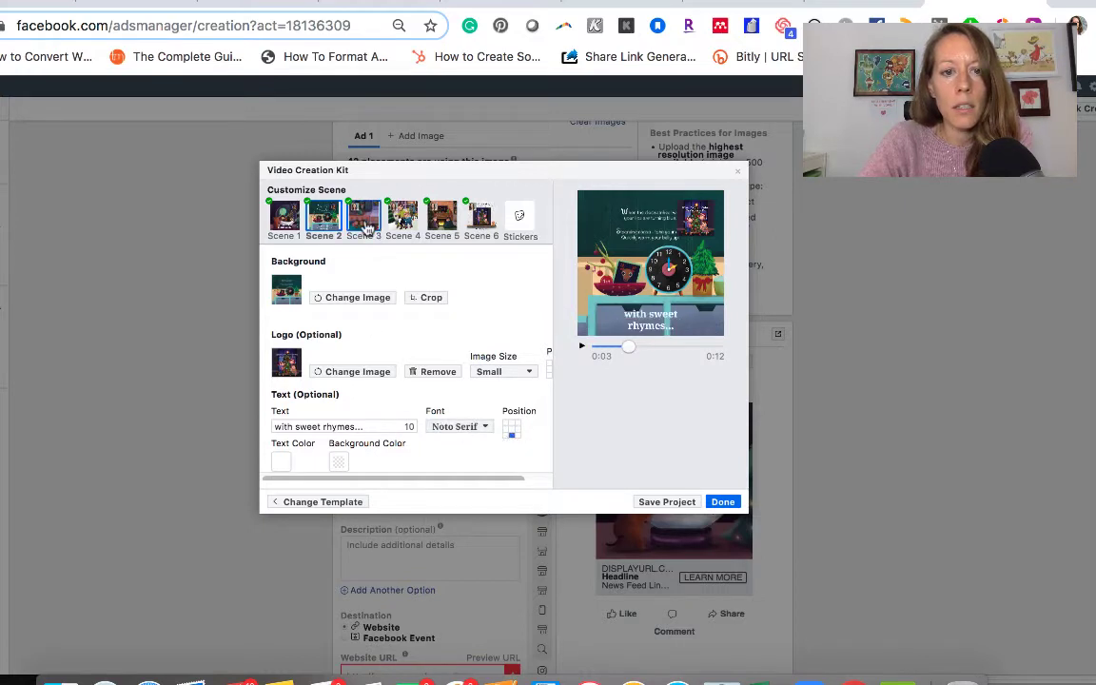
Replace the Scene 3 logo with the Christmas tree book cover and position it in the scene's upper-right corner
left_click(368, 229)
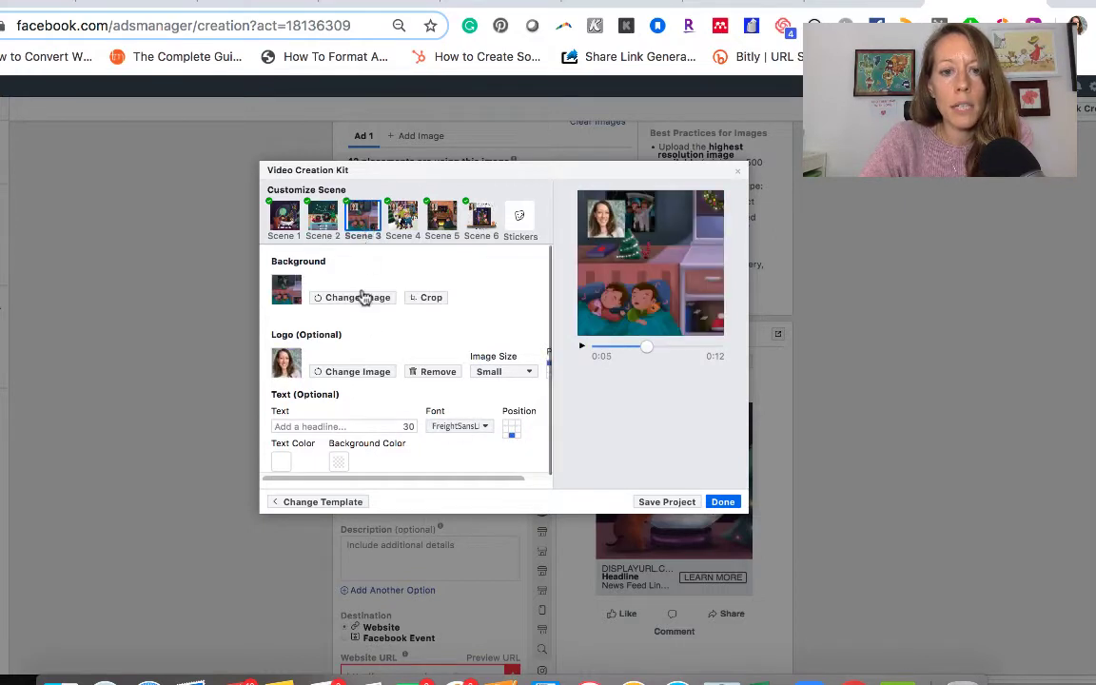
left_click(342, 372)
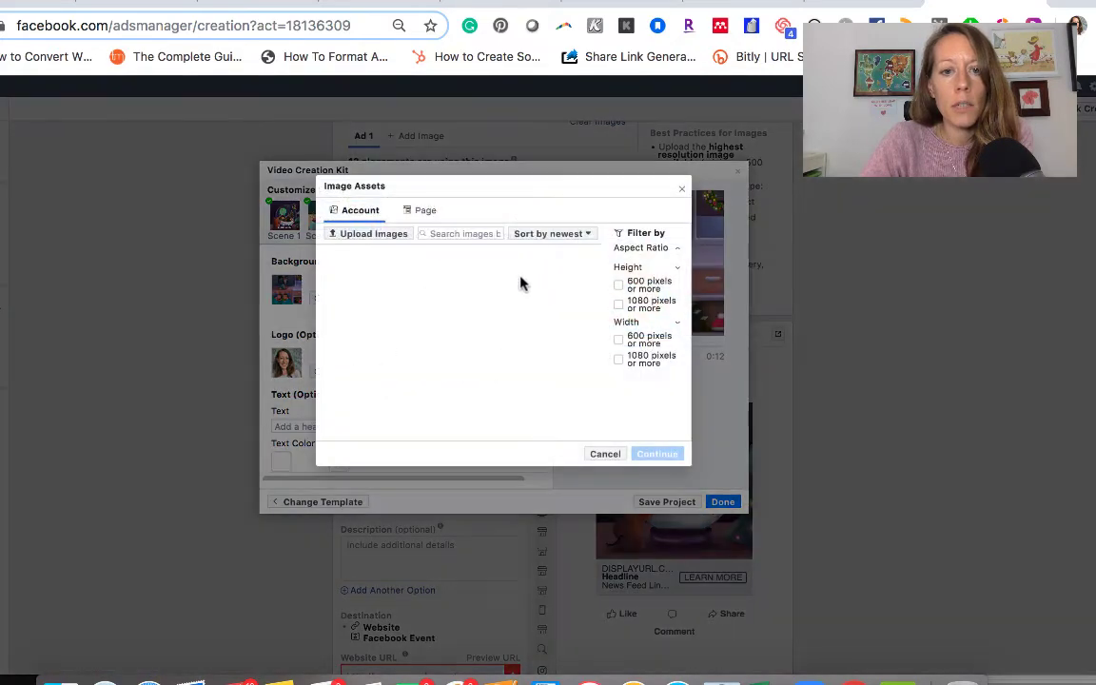
left_click(521, 302)
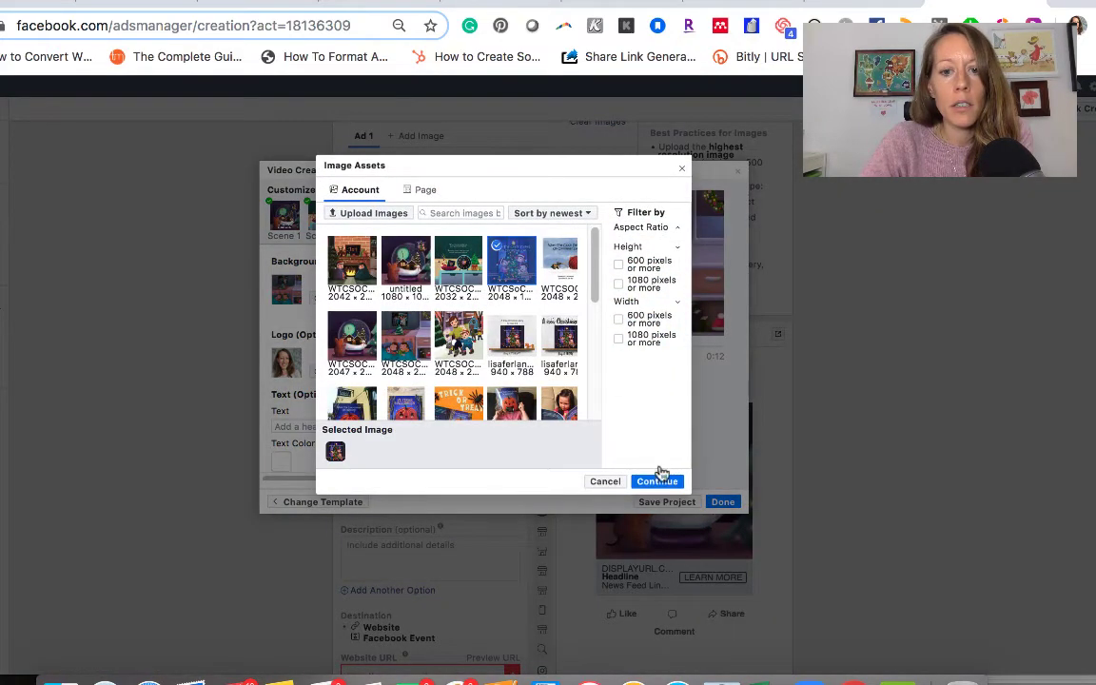
left_click(657, 478)
scroll(514, 356, "right", 2)
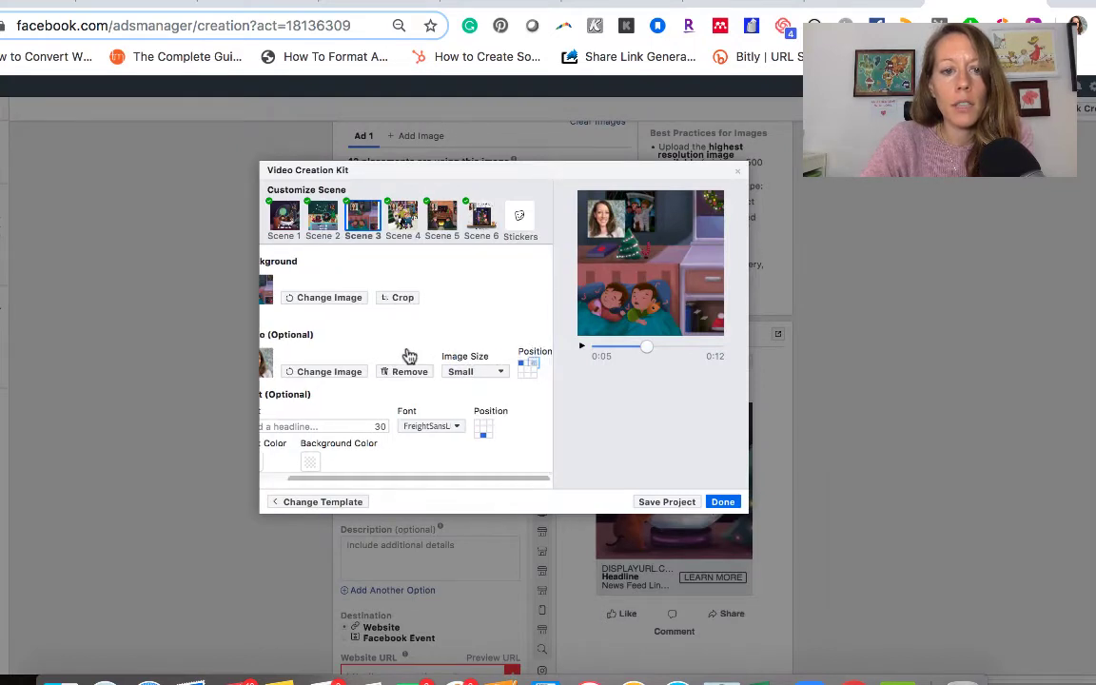
Add the headline text "sweet dreams before Christmas" to Scene 3 and open its font choices
scroll(409, 354, "left", 2)
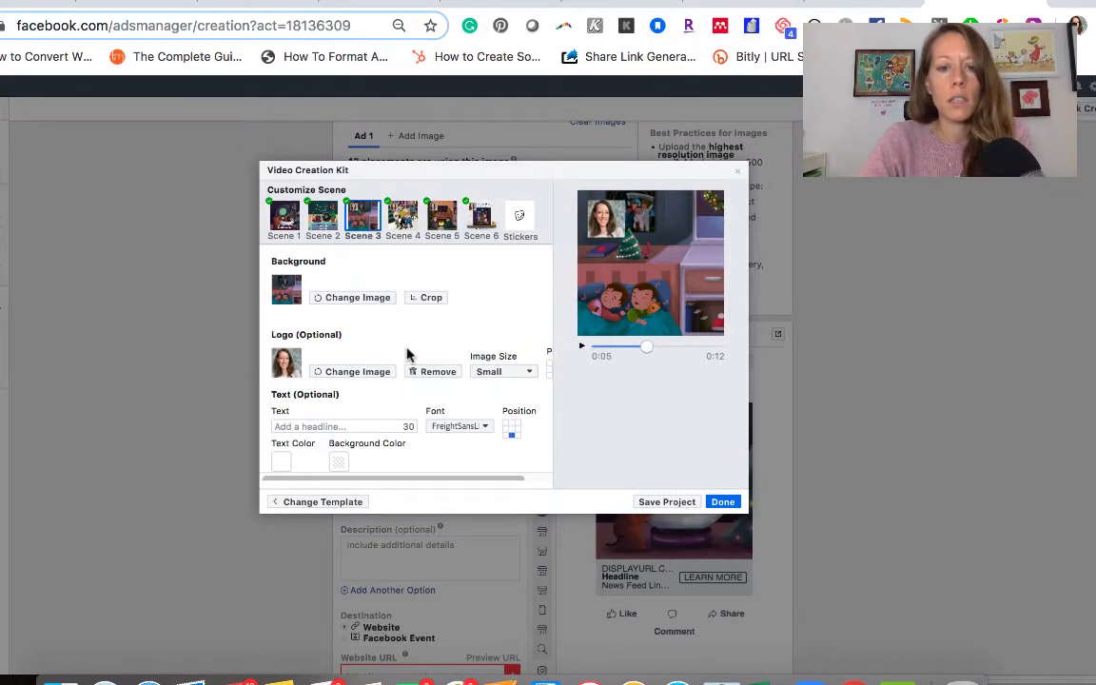
left_click(339, 425)
type("sweet dreams bf")
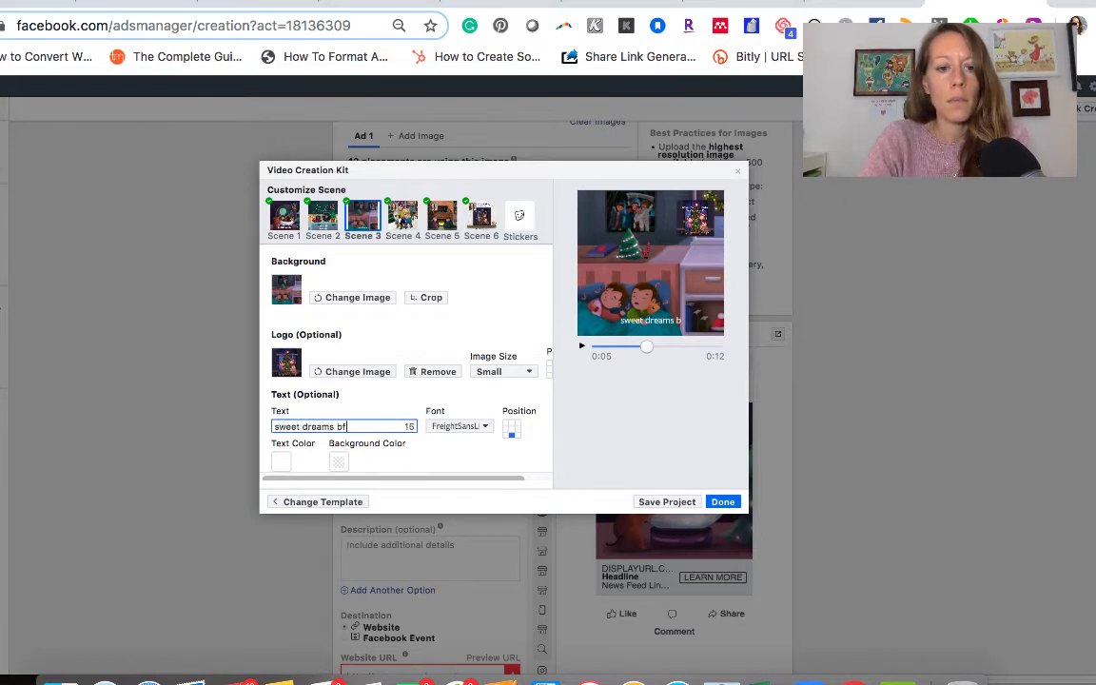
key("BackSpace")
type("efore Ch")
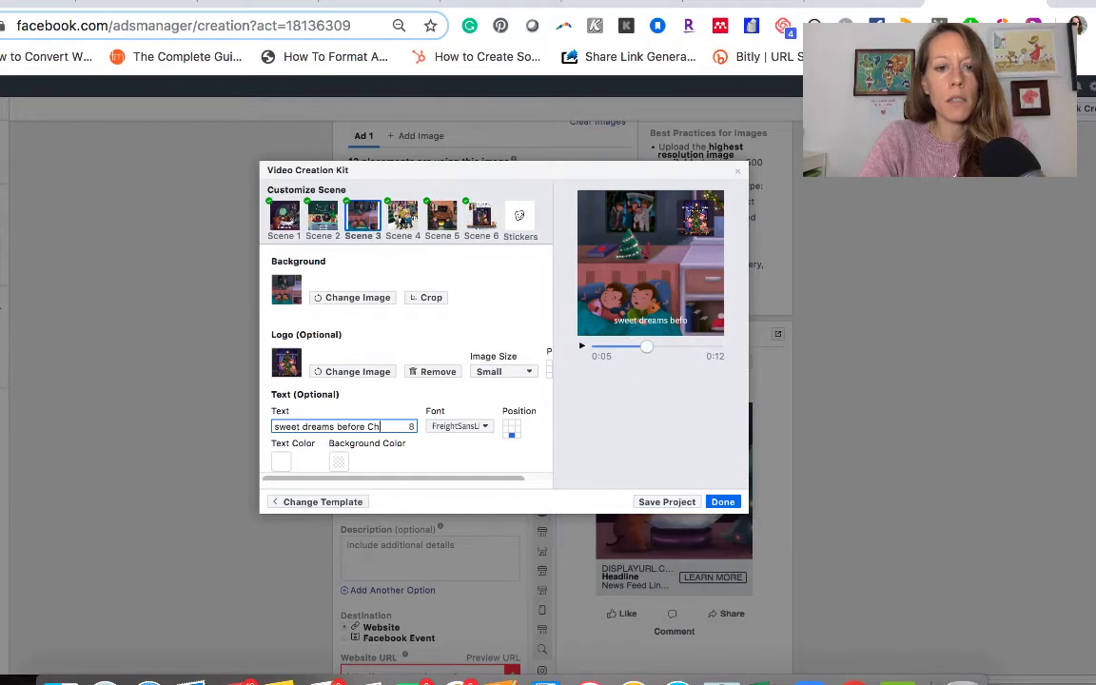
type("ristmas")
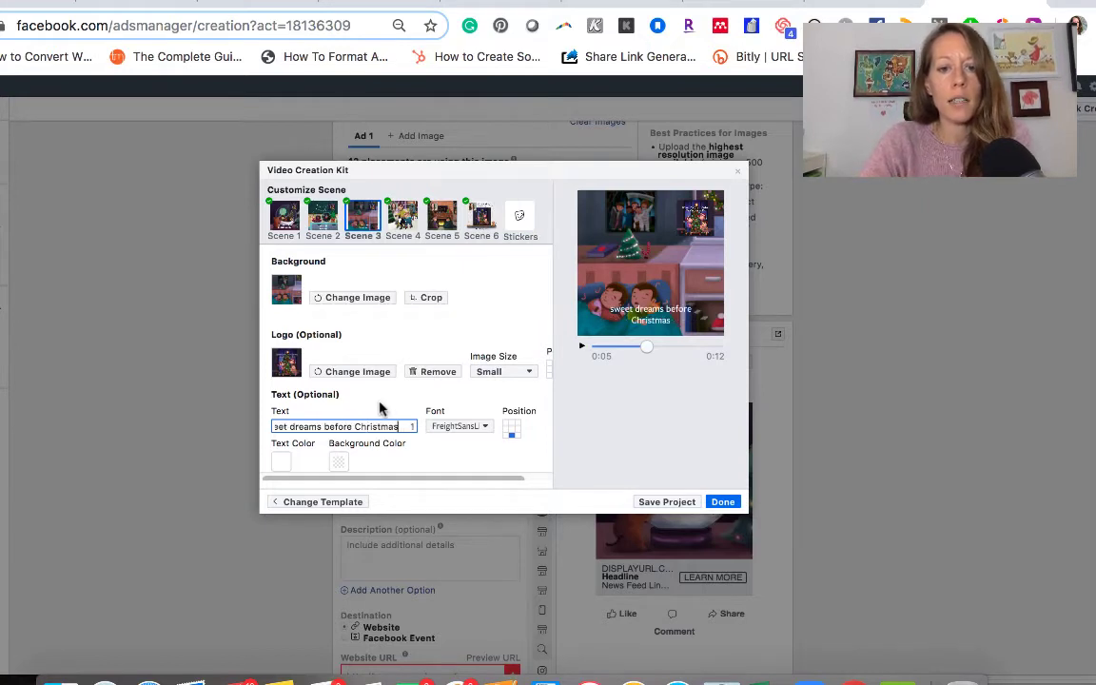
left_click(465, 428)
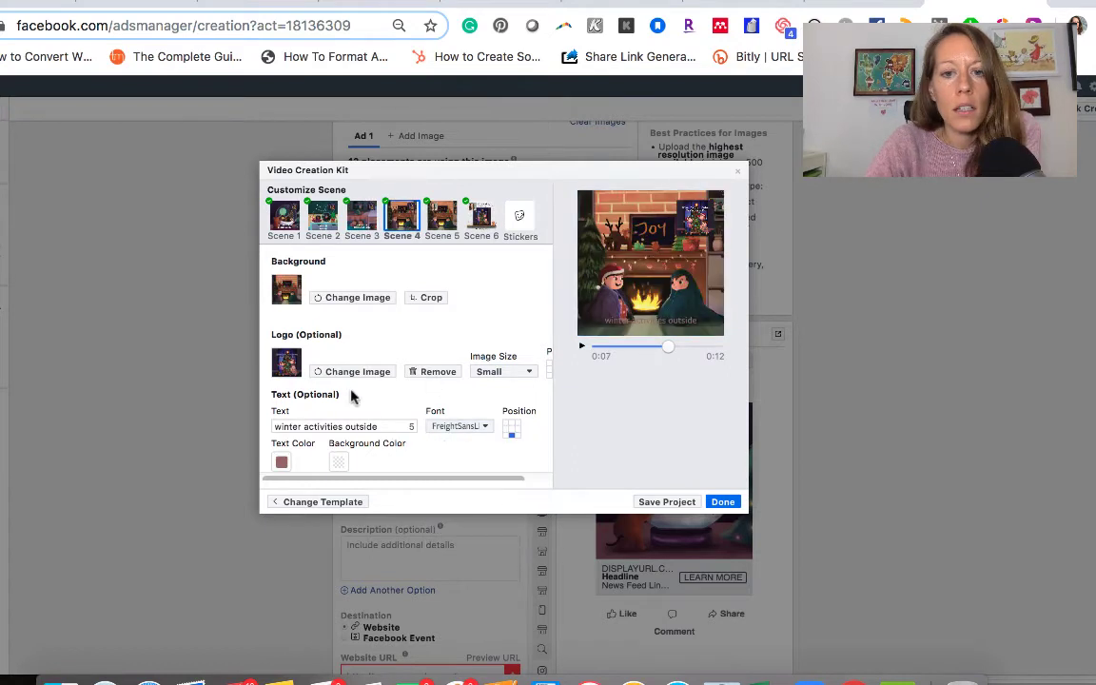
Replace the Scene 4 headline with "cozy family memories..."
triple_click(344, 426)
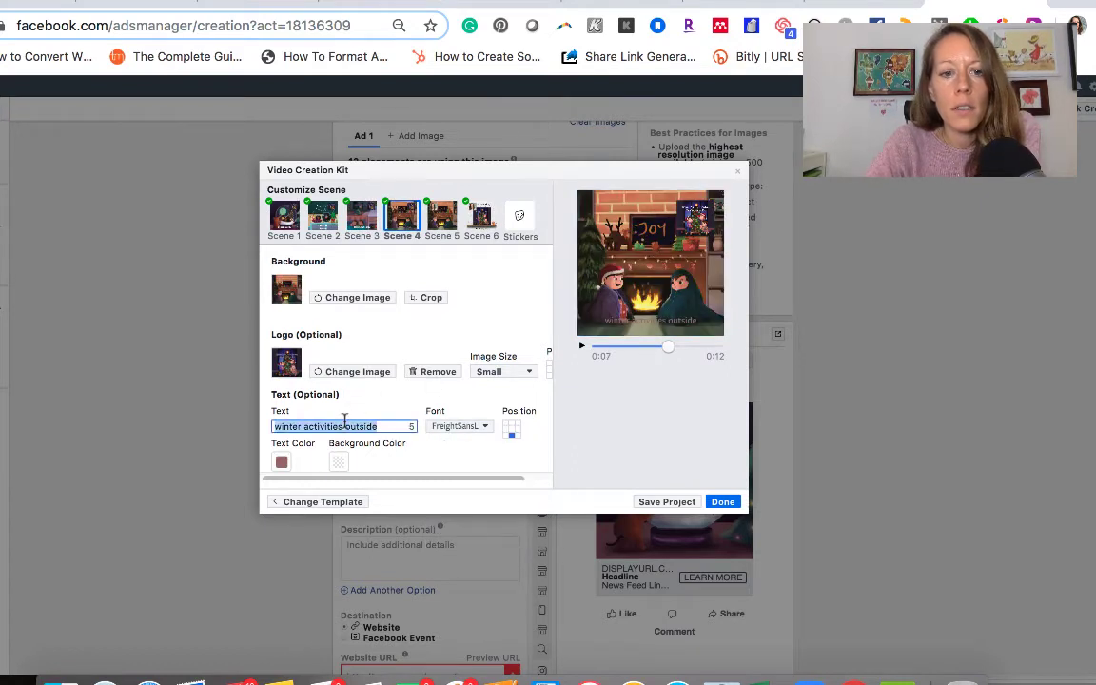
type("cozy")
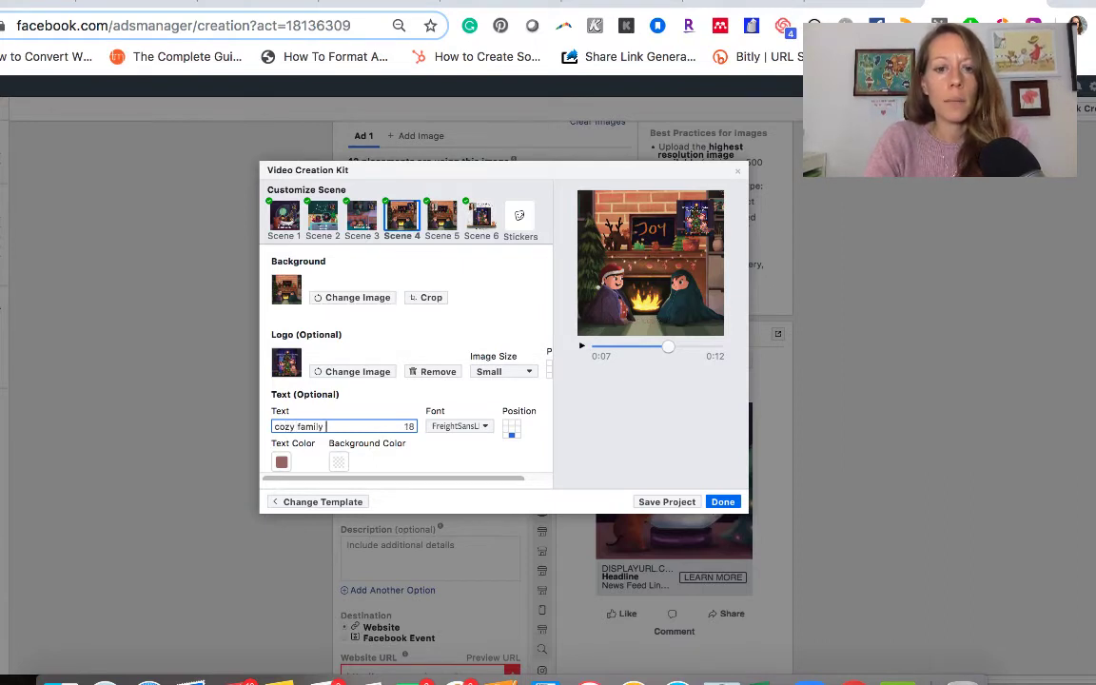
type(" family memories...")
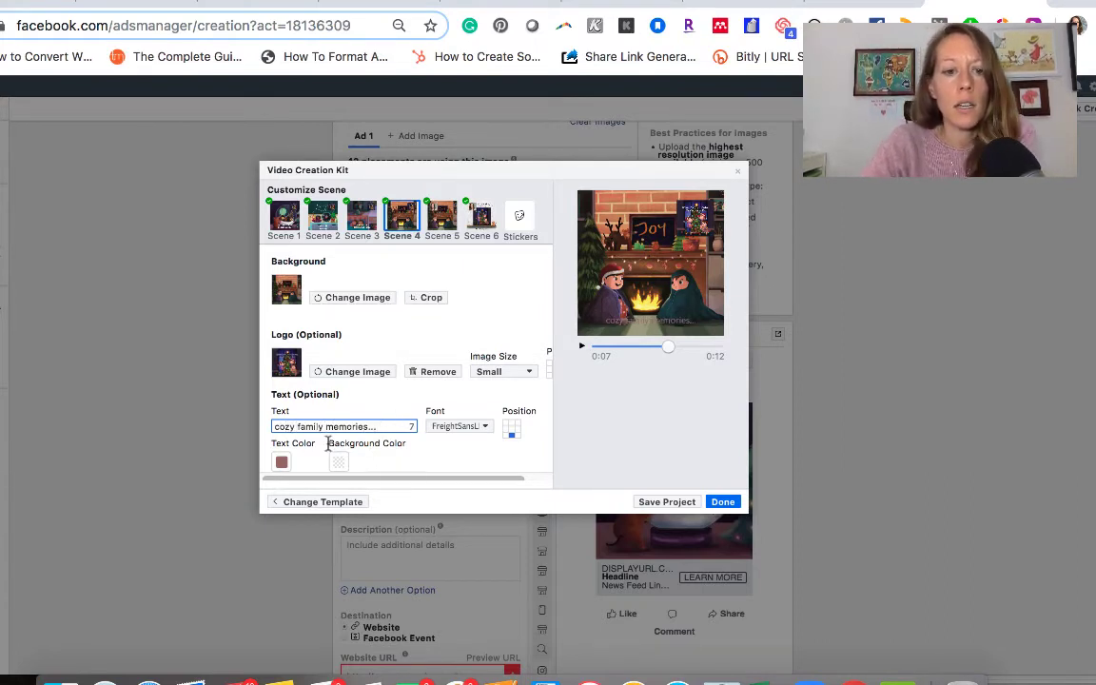
Set the Scene 4 headline's color to near-white #F6F6F6 and its font to Noto Serif Bold
left_click(282, 461)
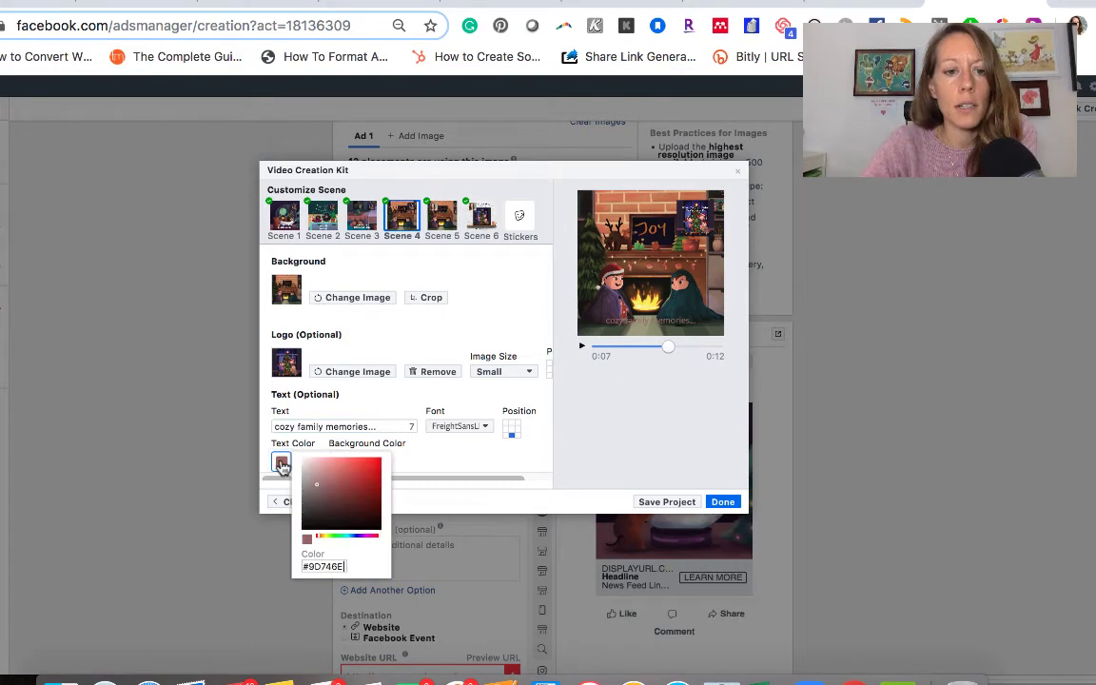
left_click(316, 473)
left_click(303, 459)
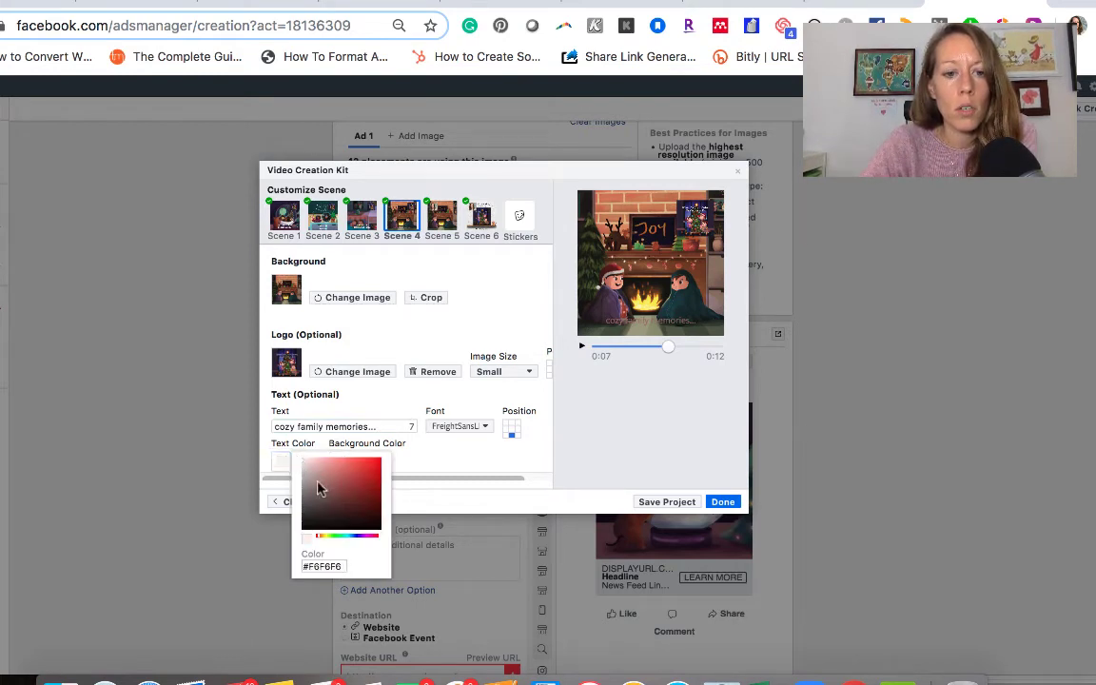
left_click(452, 454)
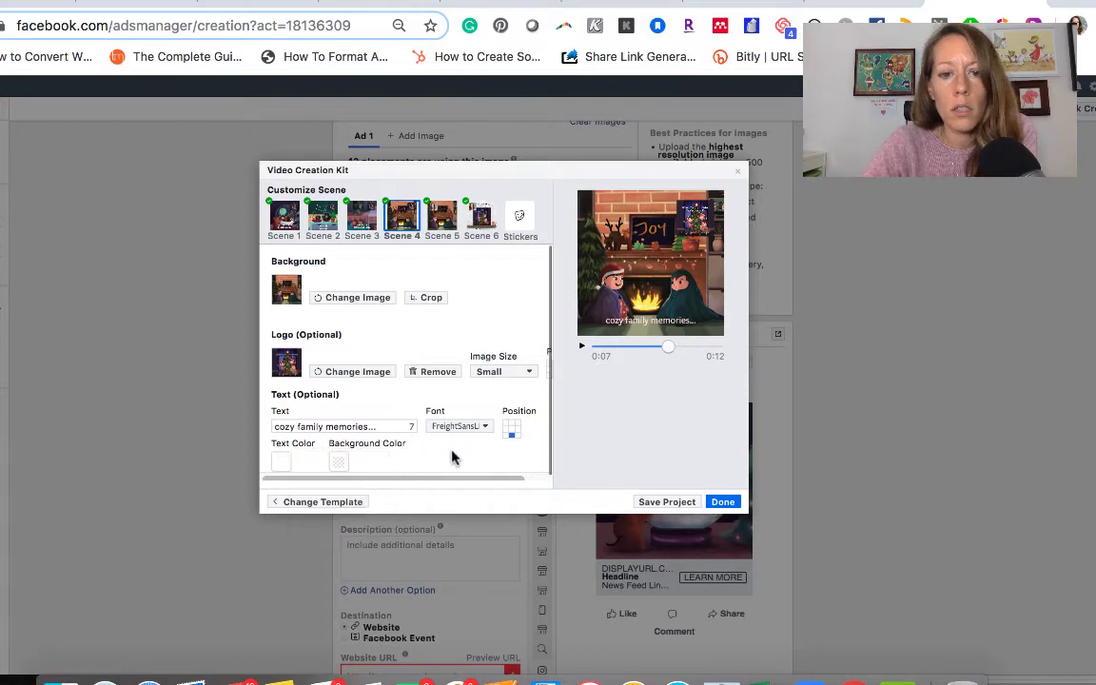
left_click(457, 428)
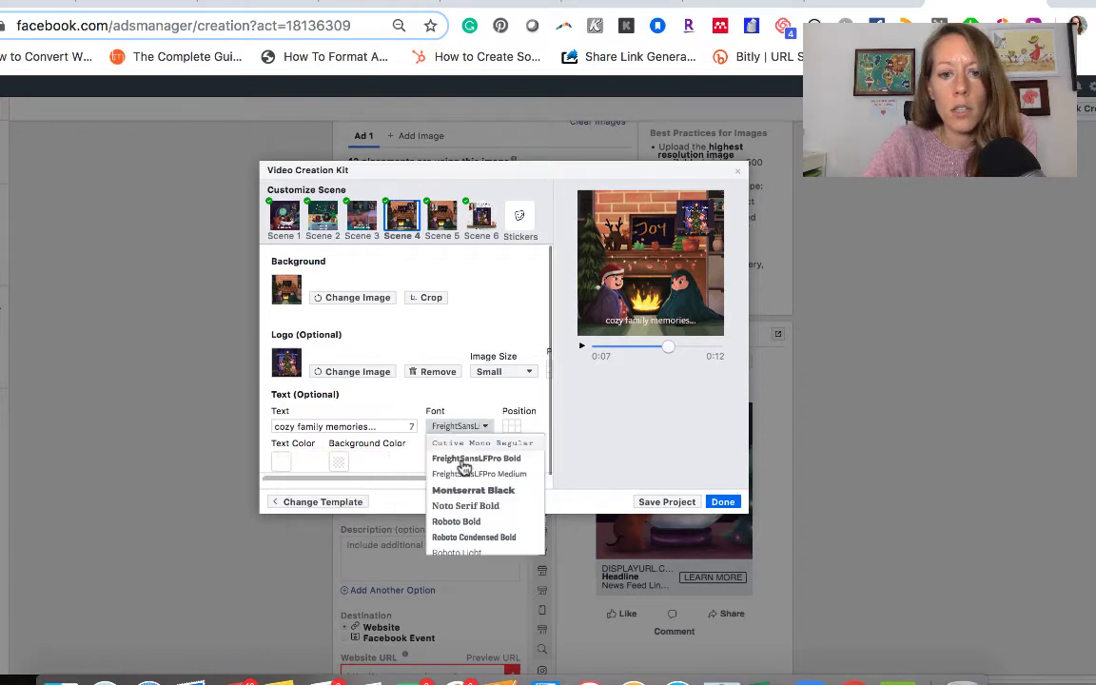
left_click(468, 517)
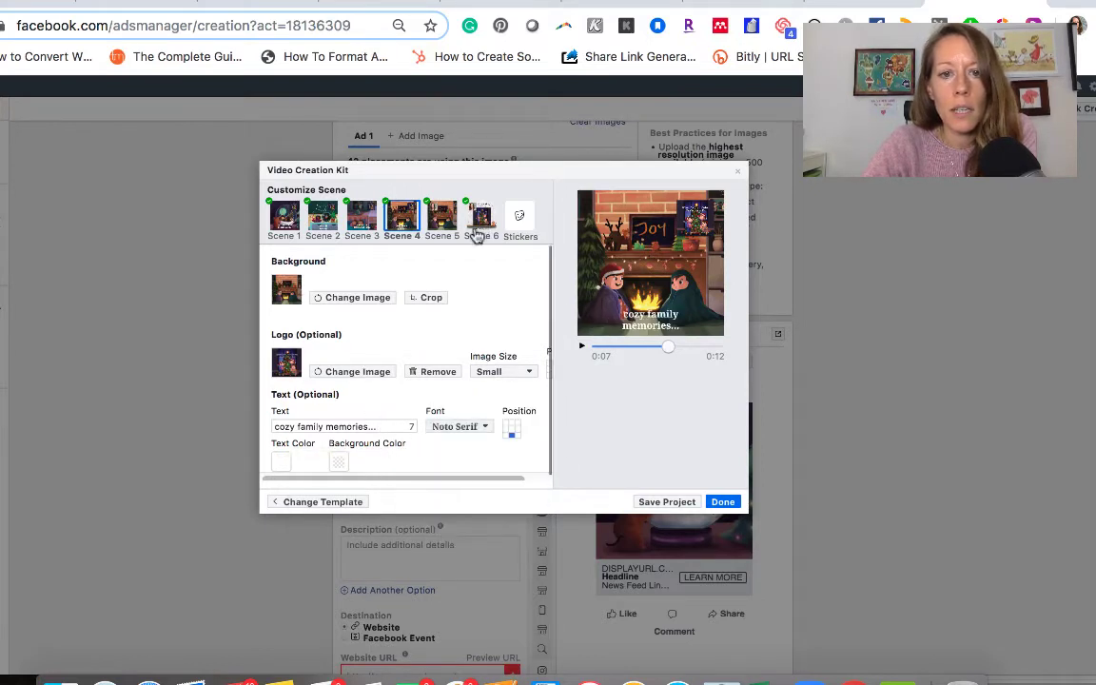
Replace the Scene 5 background with the 940 × 788 book picture from the account images
left_click(443, 219)
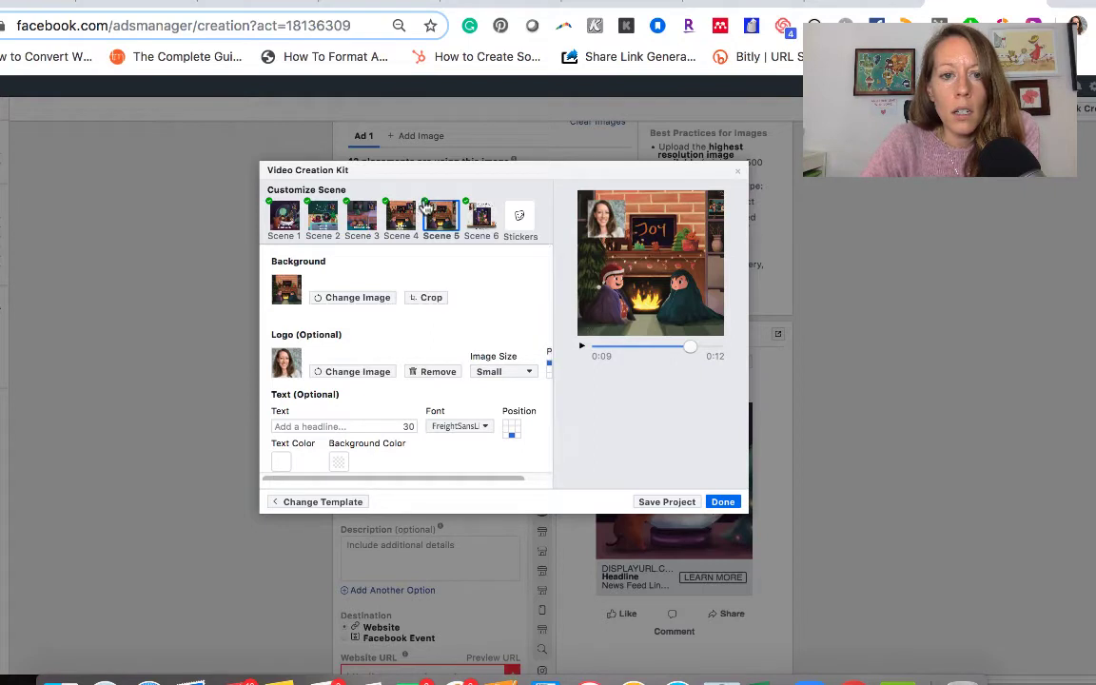
scroll(421, 303, "right", 1)
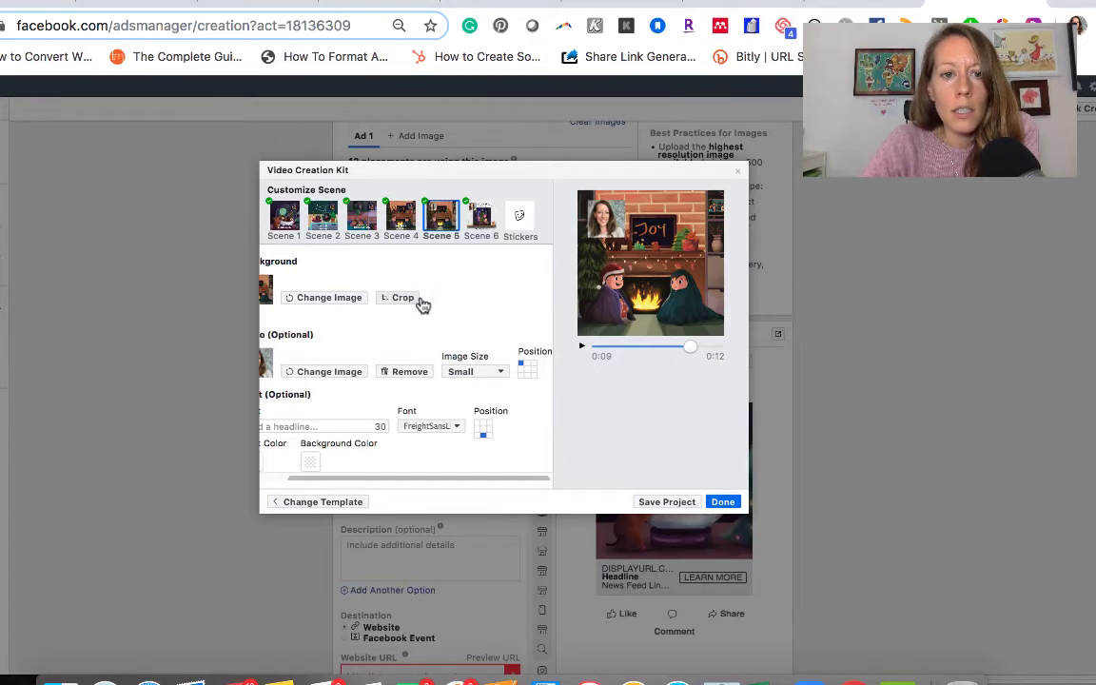
scroll(422, 302, "left", 1)
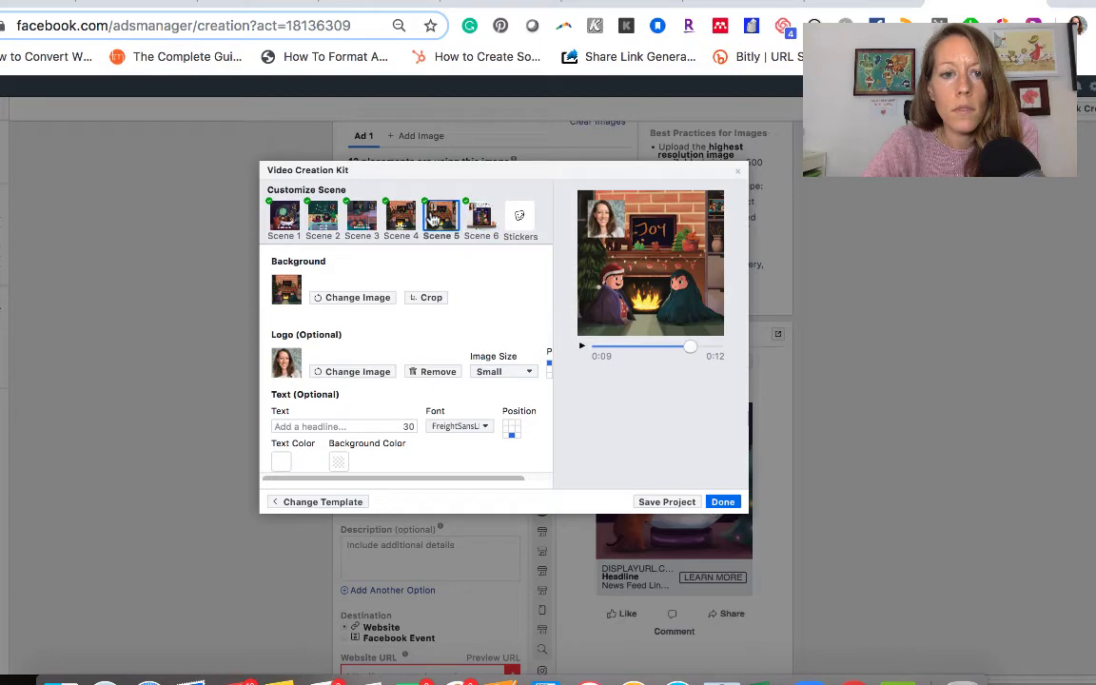
left_click(366, 297)
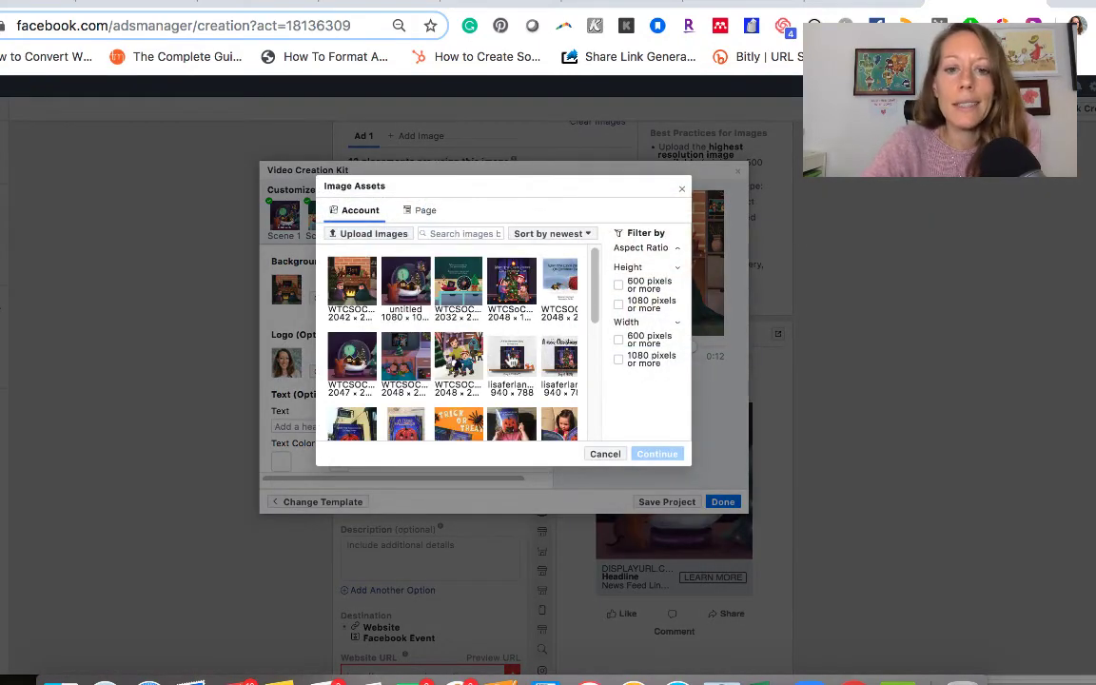
left_click(513, 356)
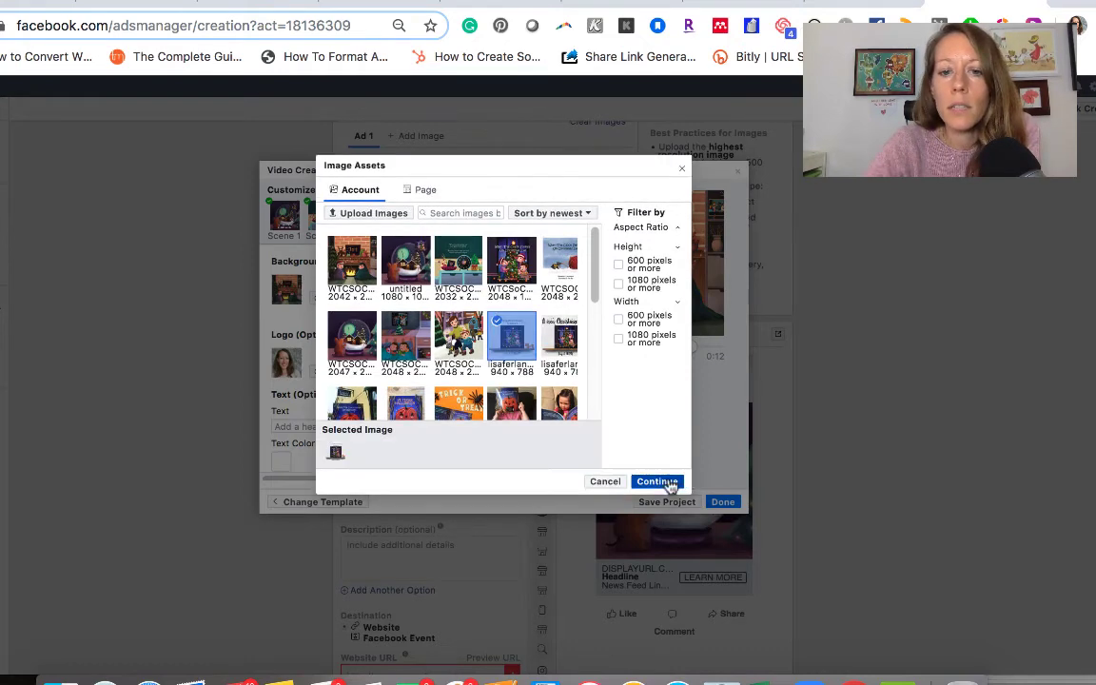
left_click(668, 484)
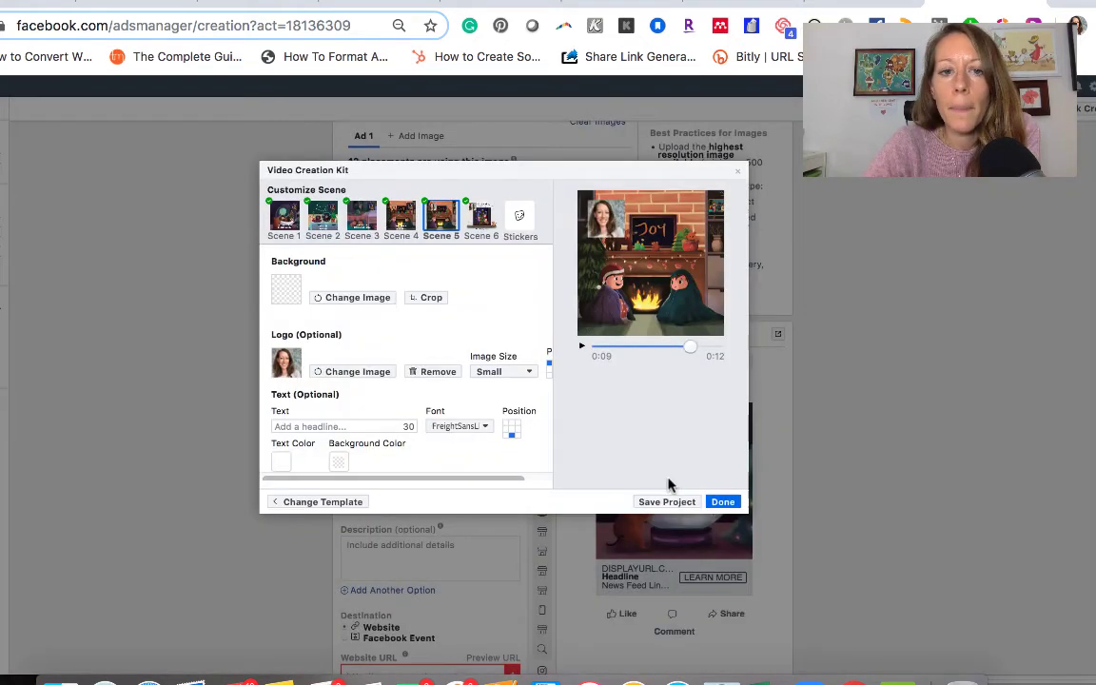
Remove the portrait logo from Scene 5
left_click(355, 372)
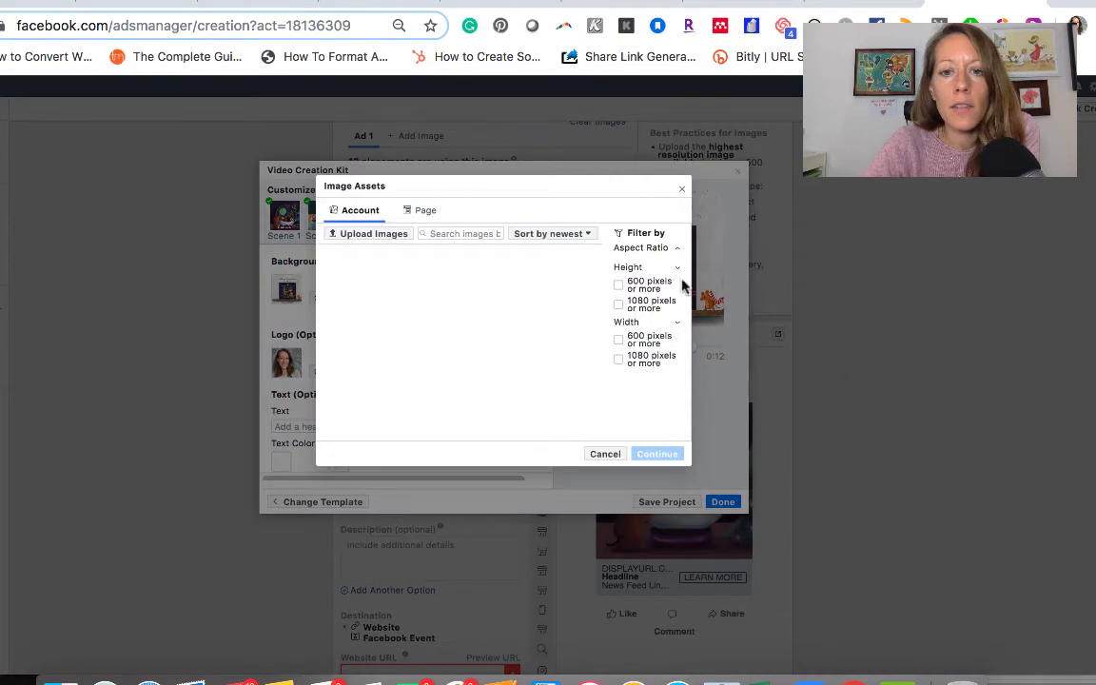
left_click(681, 189)
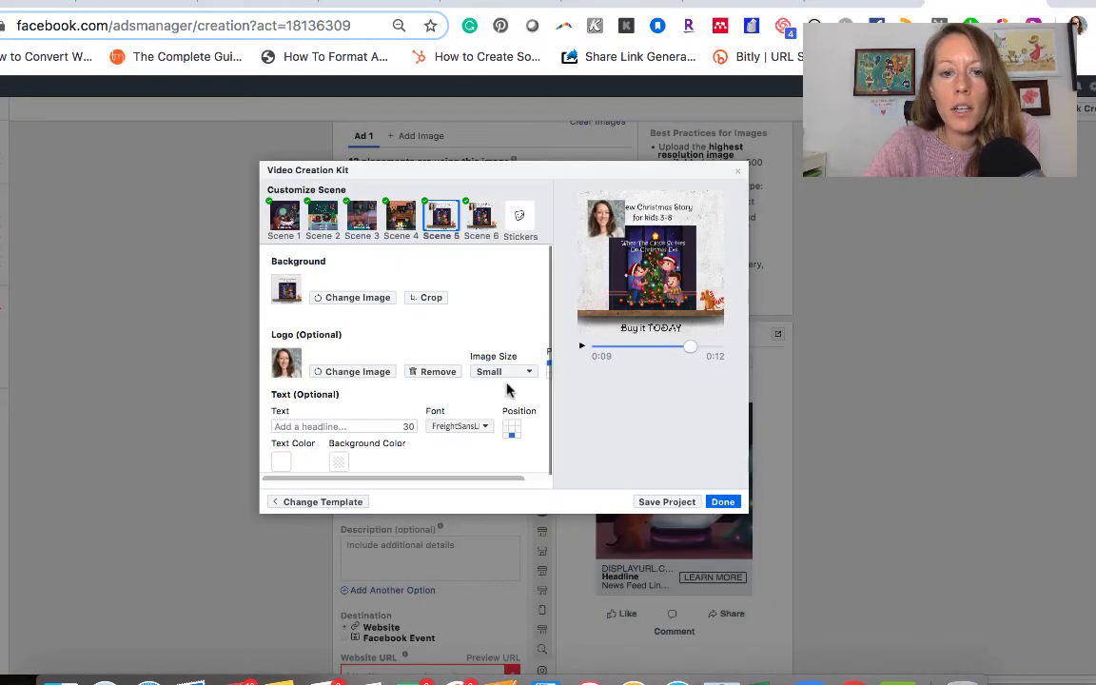
left_click(438, 372)
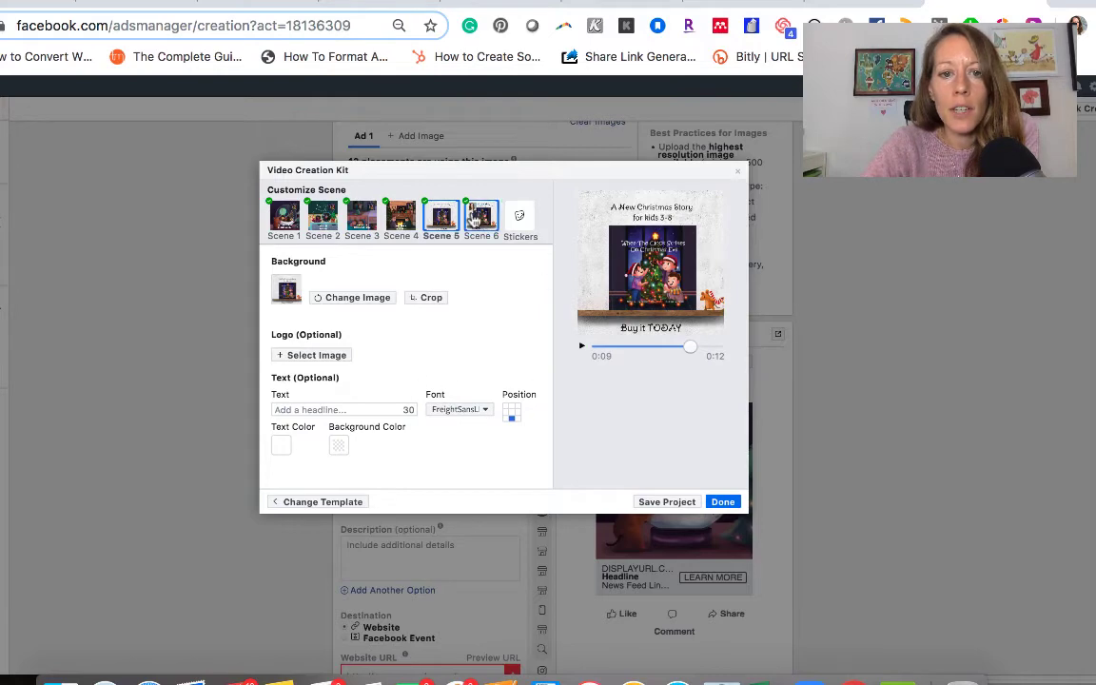
Finish the scene customization and use the square (1:1) and vertical (9:16) versions of the video in the ad
left_click(723, 502)
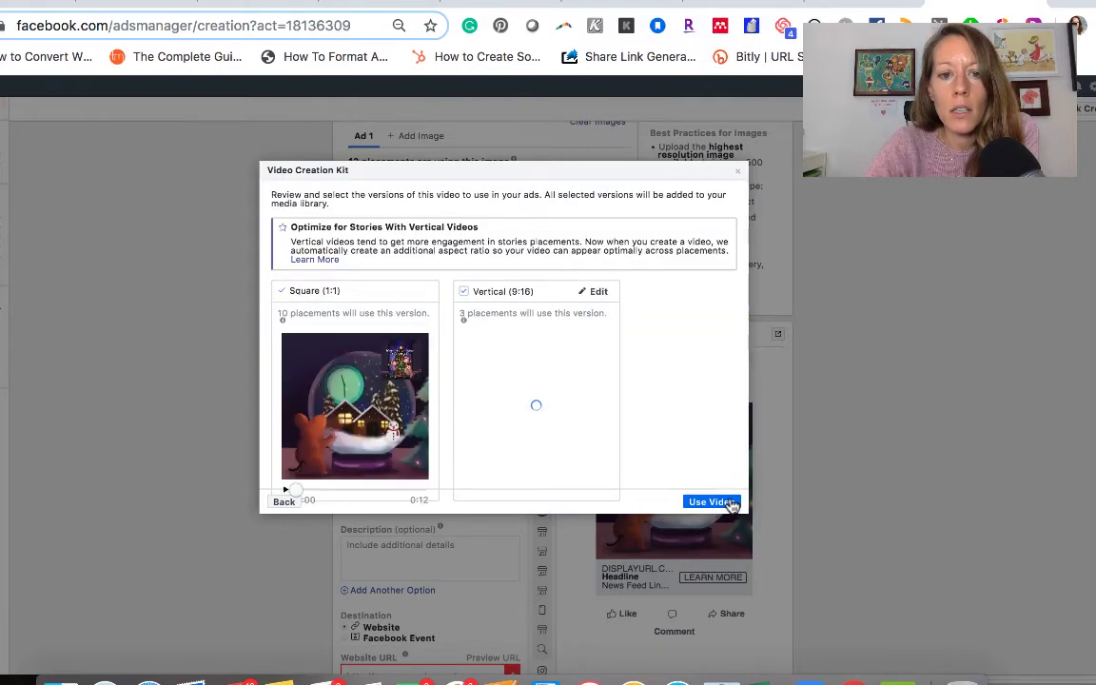
left_click(730, 504)
Enter the primary text "*New Christmas Children's Book* Discover more holiday fun when the Clock Strikes on Christmas Eve."
scroll(741, 384, "down", 5)
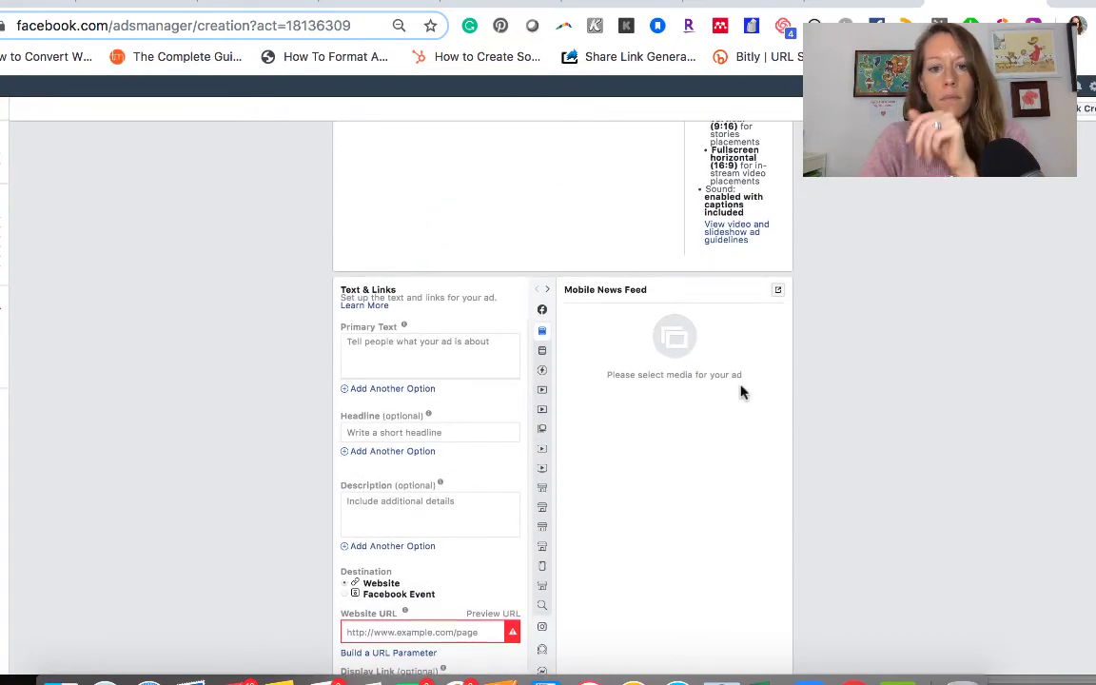
scroll(741, 392, "down", 2)
left_click(410, 249)
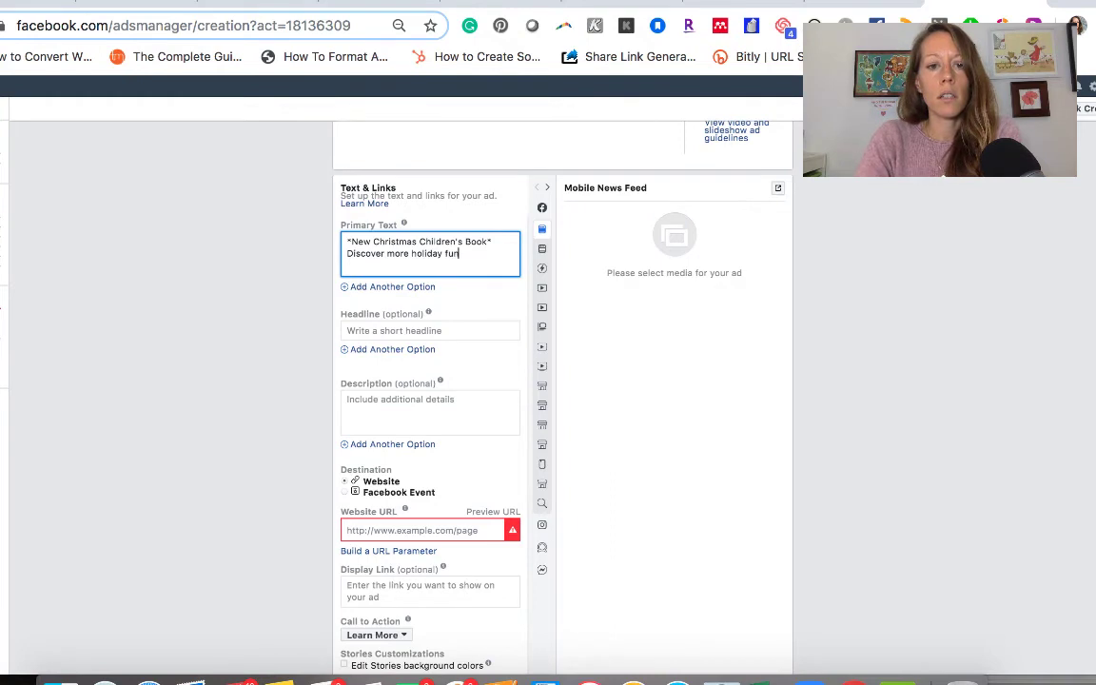
type("en the Clock S")
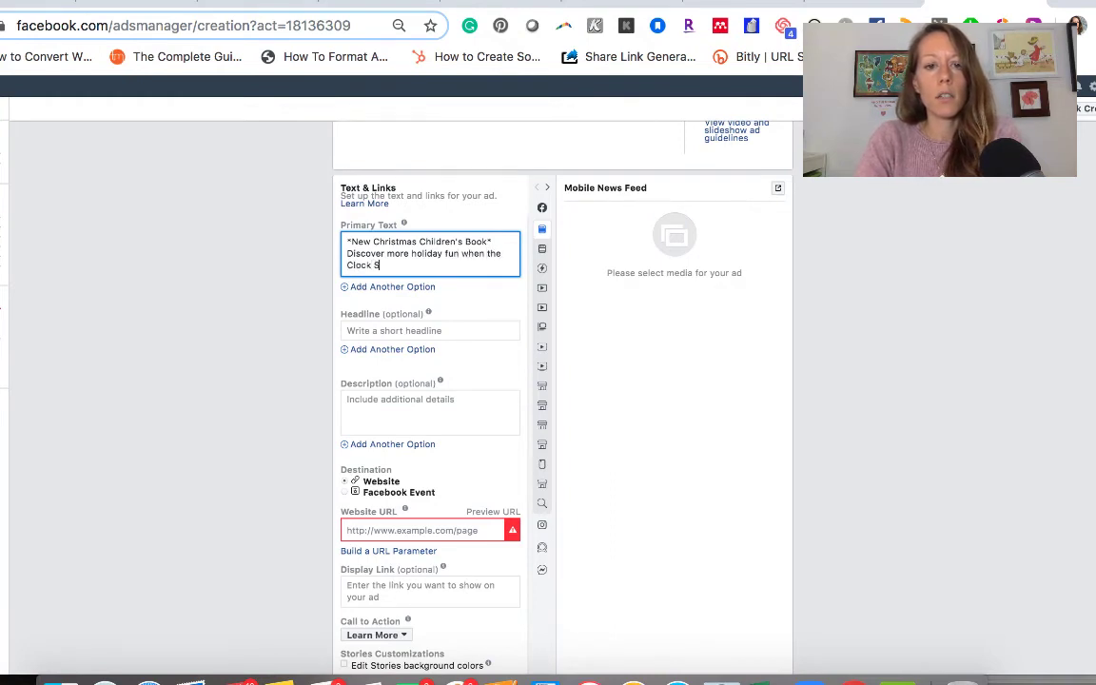
type("trikes on Christm")
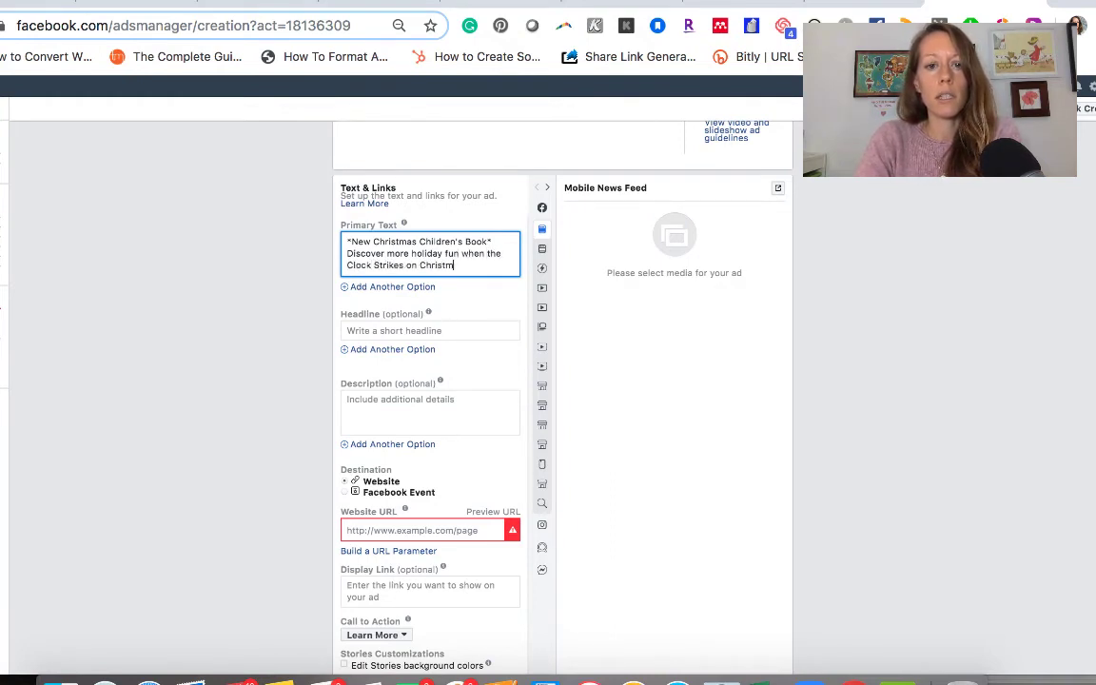
key("BackSpace")
key("BackSpace")
type("as Eve.")
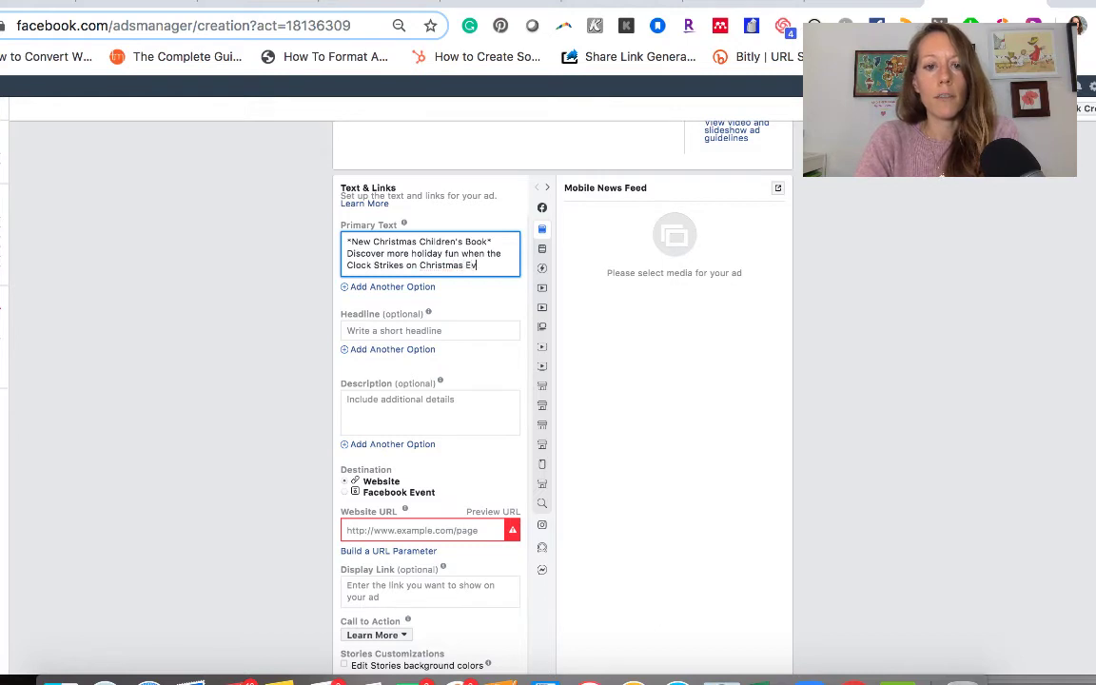
Enter "Perfect for kids 3-8" as the ad's headline
left_click(406, 329)
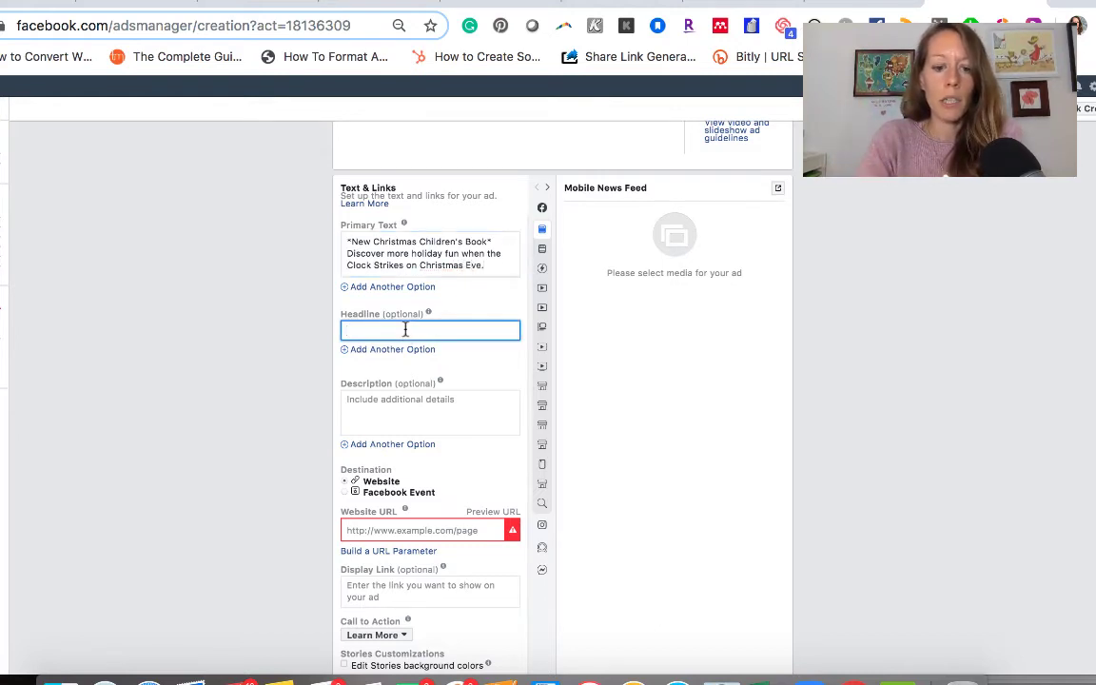
type("Chi")
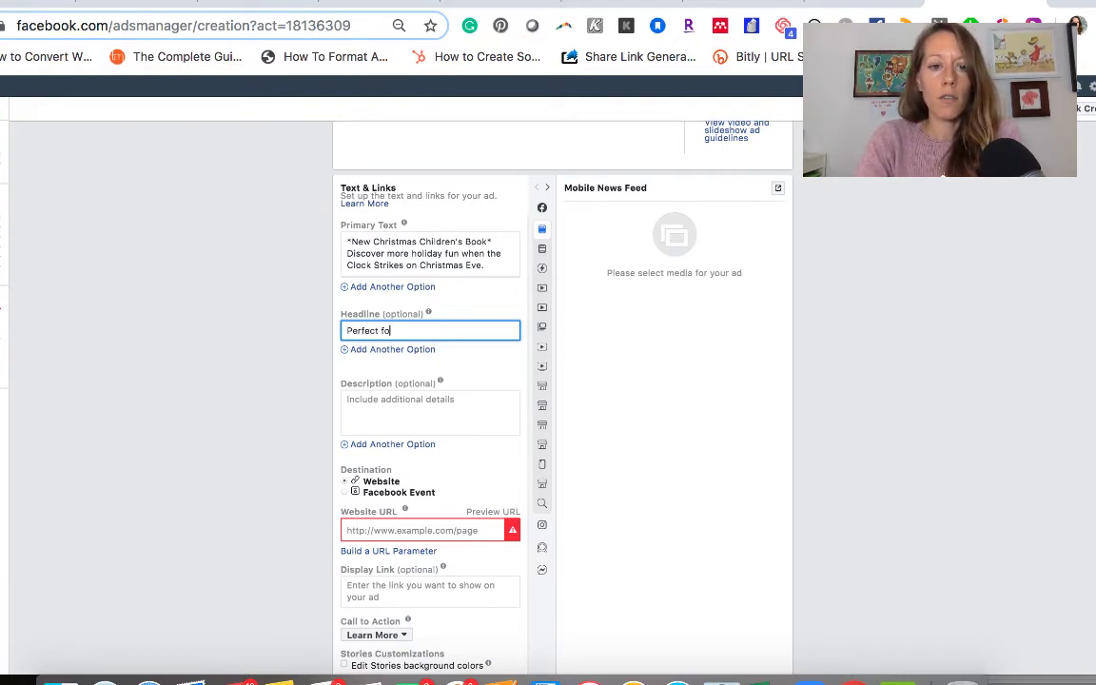
type("-8")
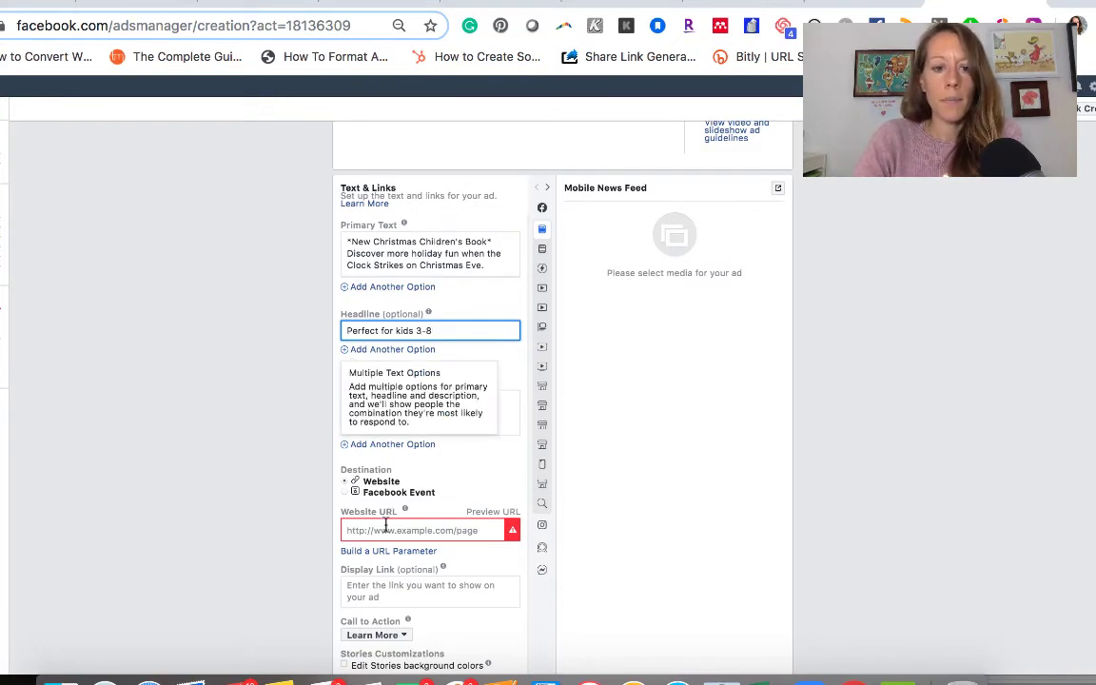
left_click(385, 528)
key("super+v")
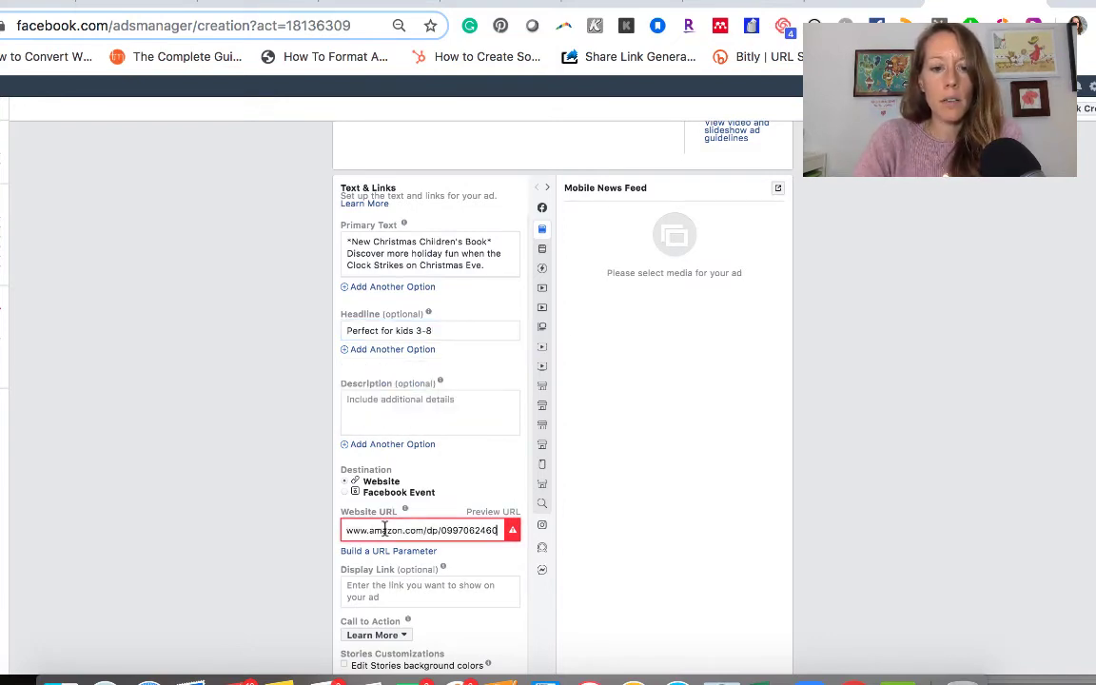
scroll(384, 529, "down", 3)
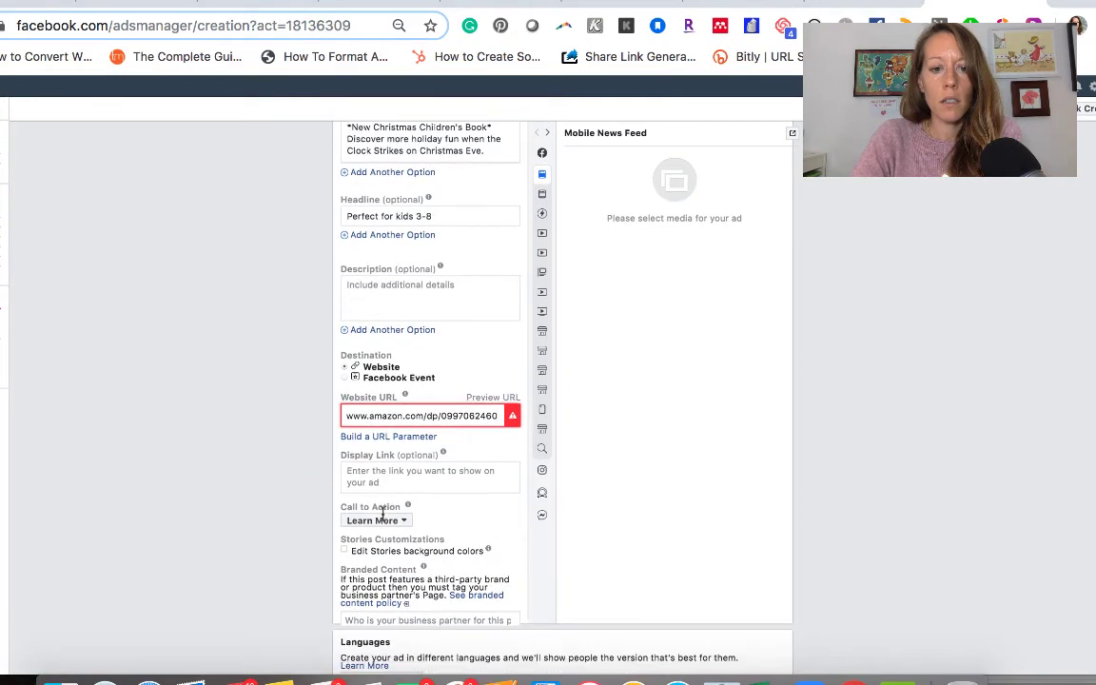
left_click(384, 523)
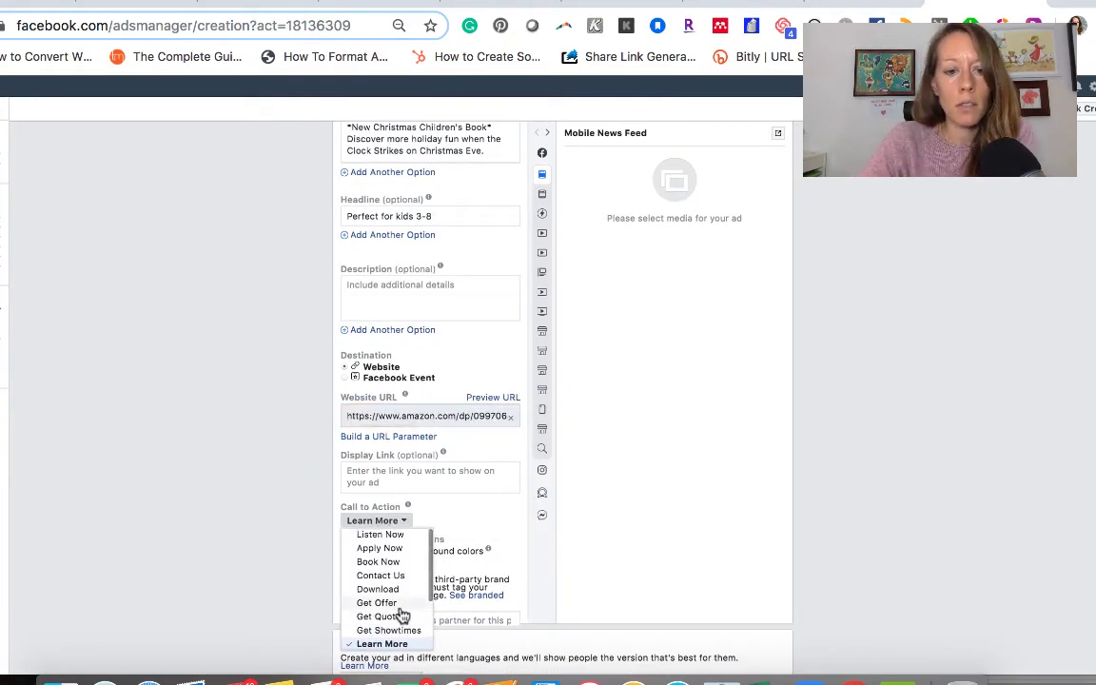
scroll(399, 613, "down", 3)
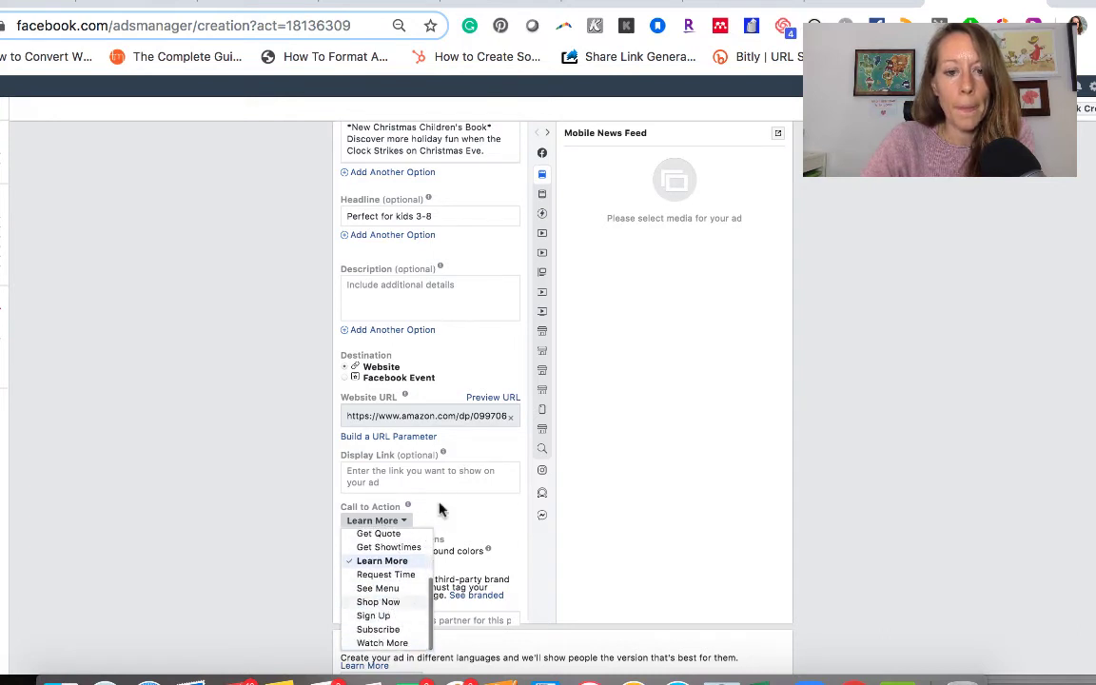
Review the remaining ad settings, including languages and tracking, and check the creation status of the video in Media
scroll(438, 511, "down", 3)
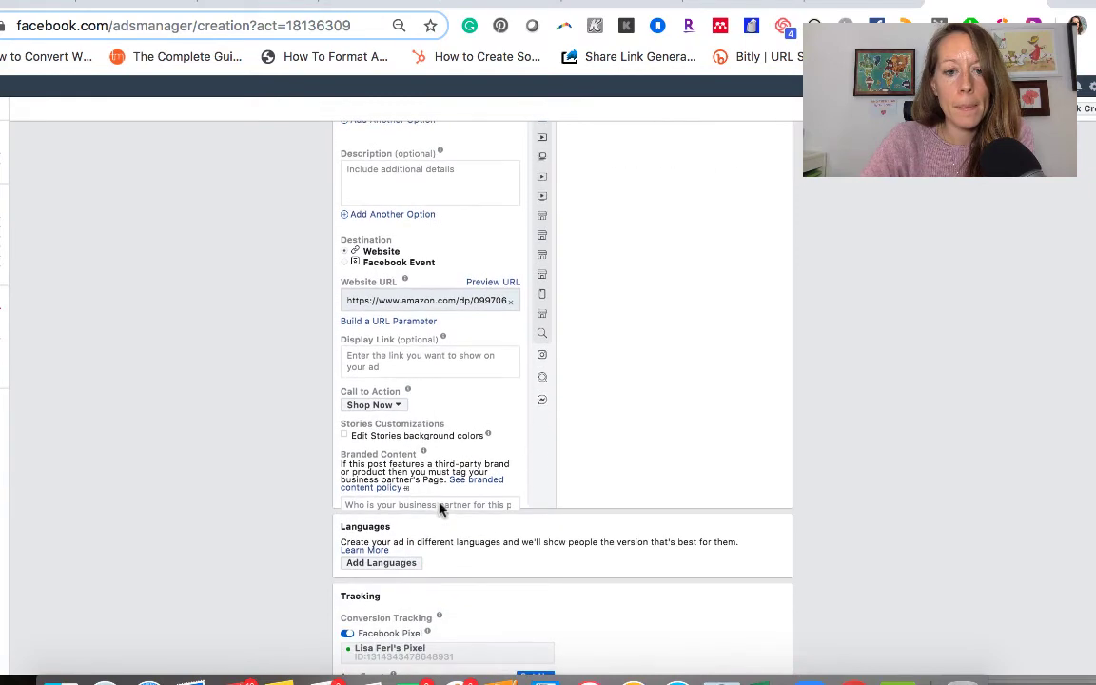
scroll(440, 503, "down", 3)
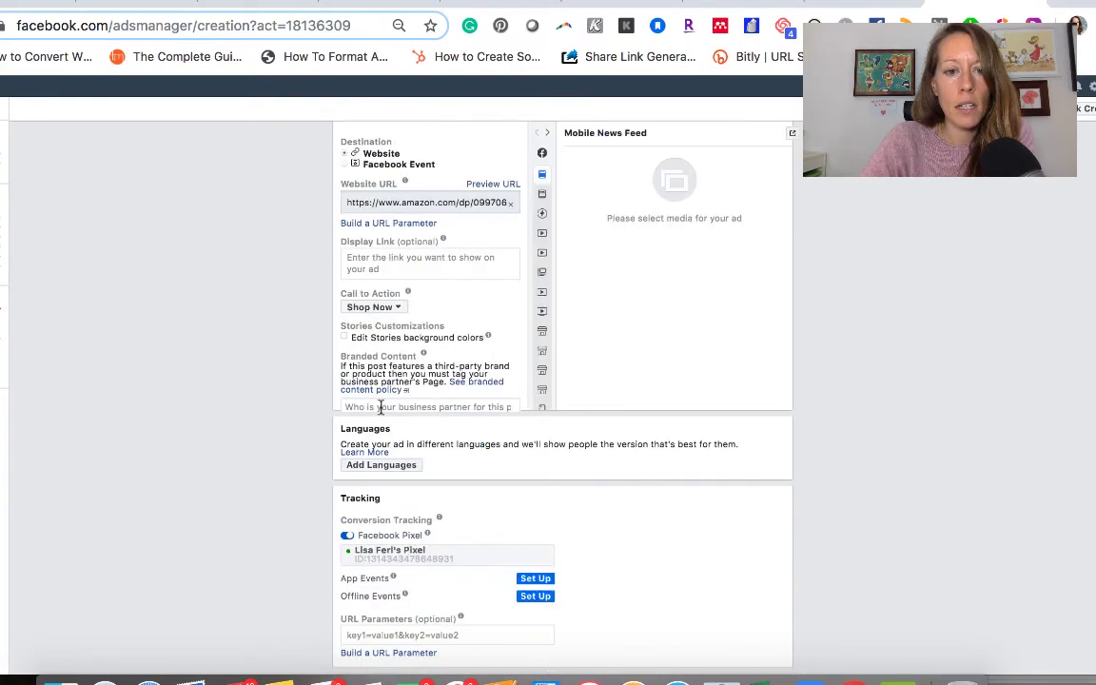
scroll(398, 473, "down", 4)
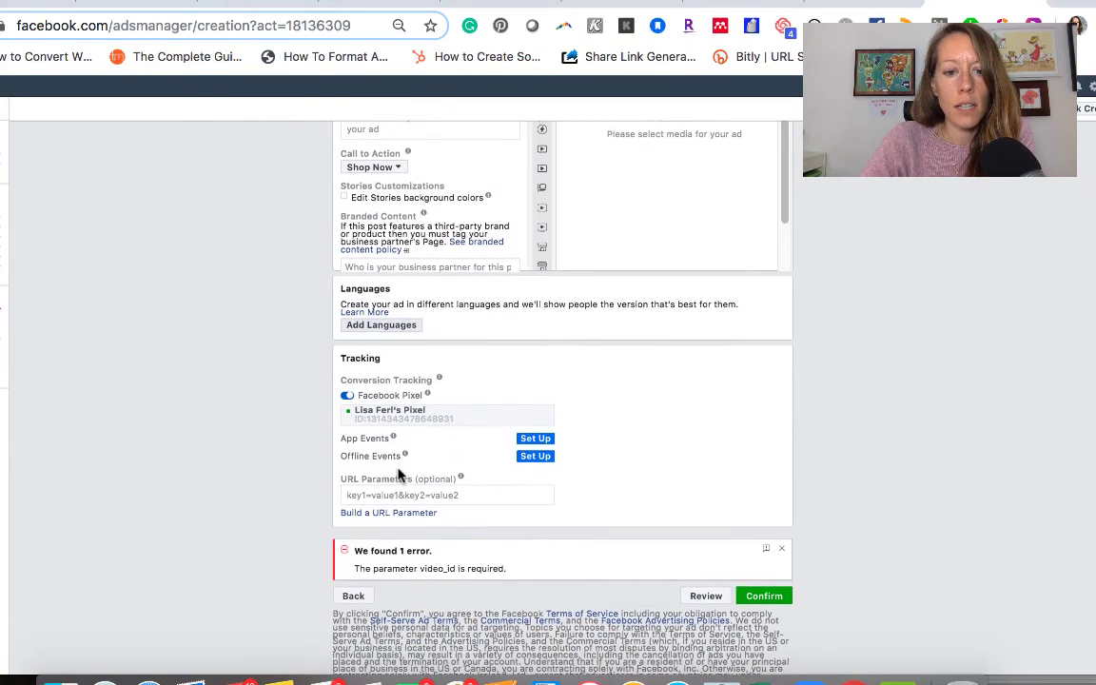
scroll(398, 471, "up", 12)
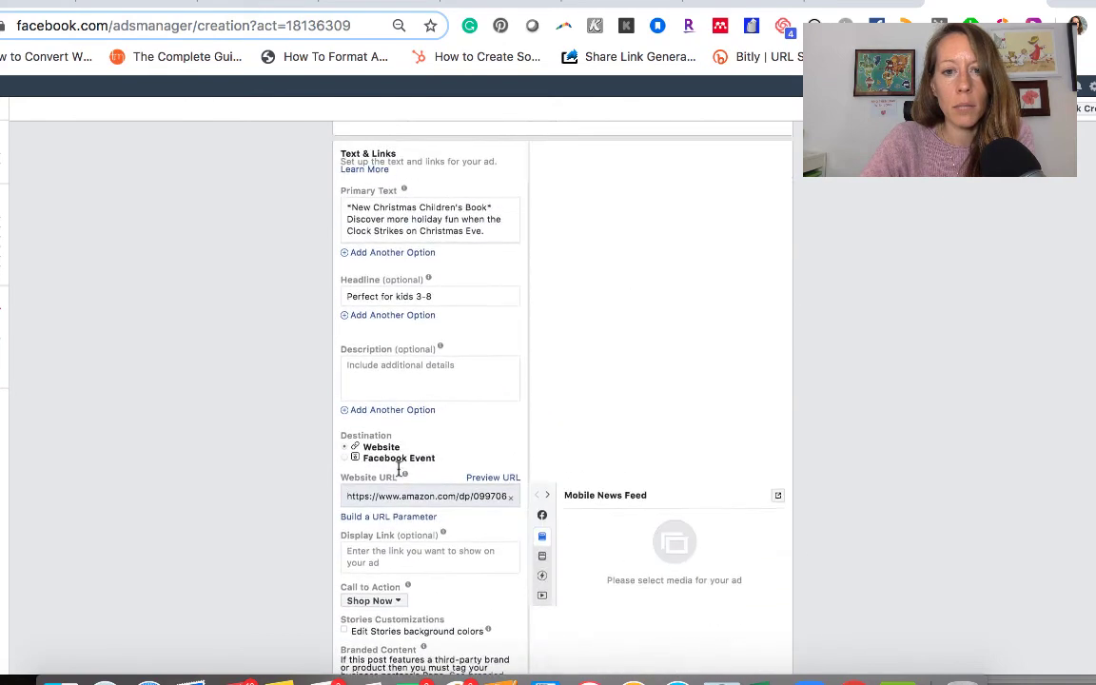
scroll(398, 471, "up", 6)
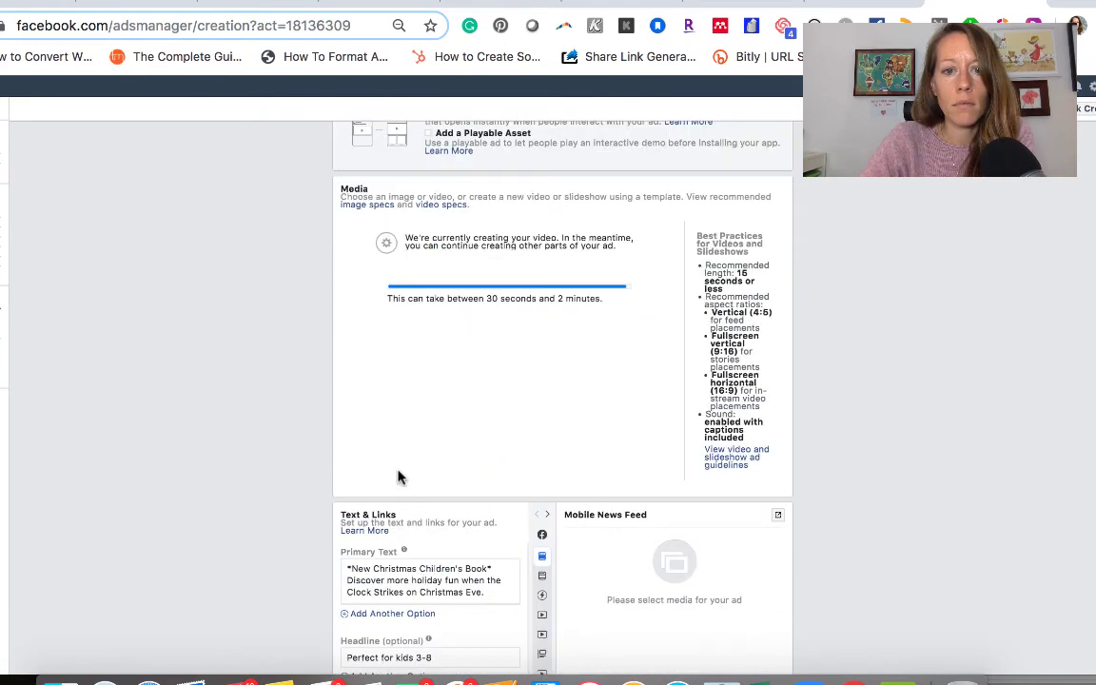
scroll(518, 376, "down", 6)
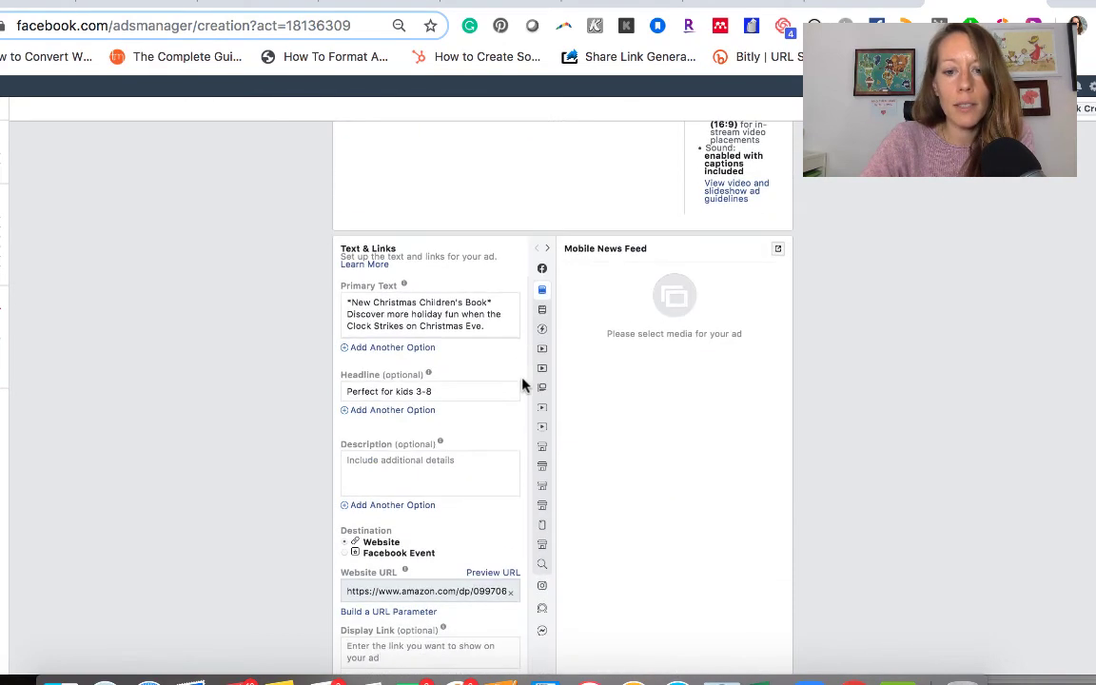
scroll(475, 460, "down", 4)
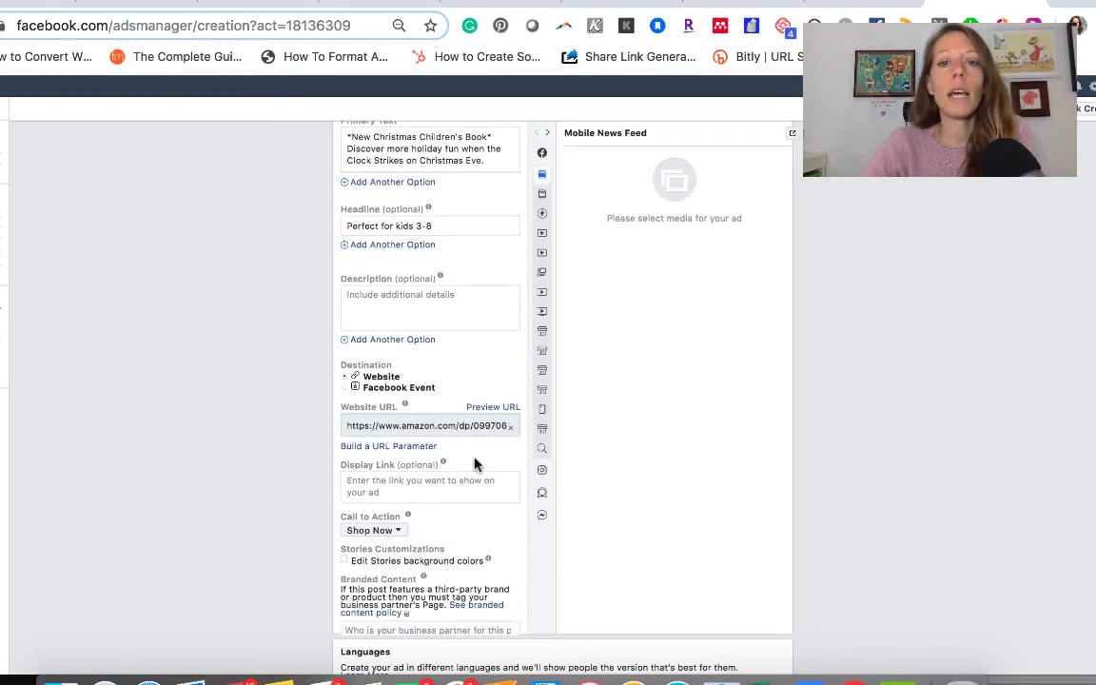
scroll(476, 461, "down", 5)
scroll(476, 463, "down", 4)
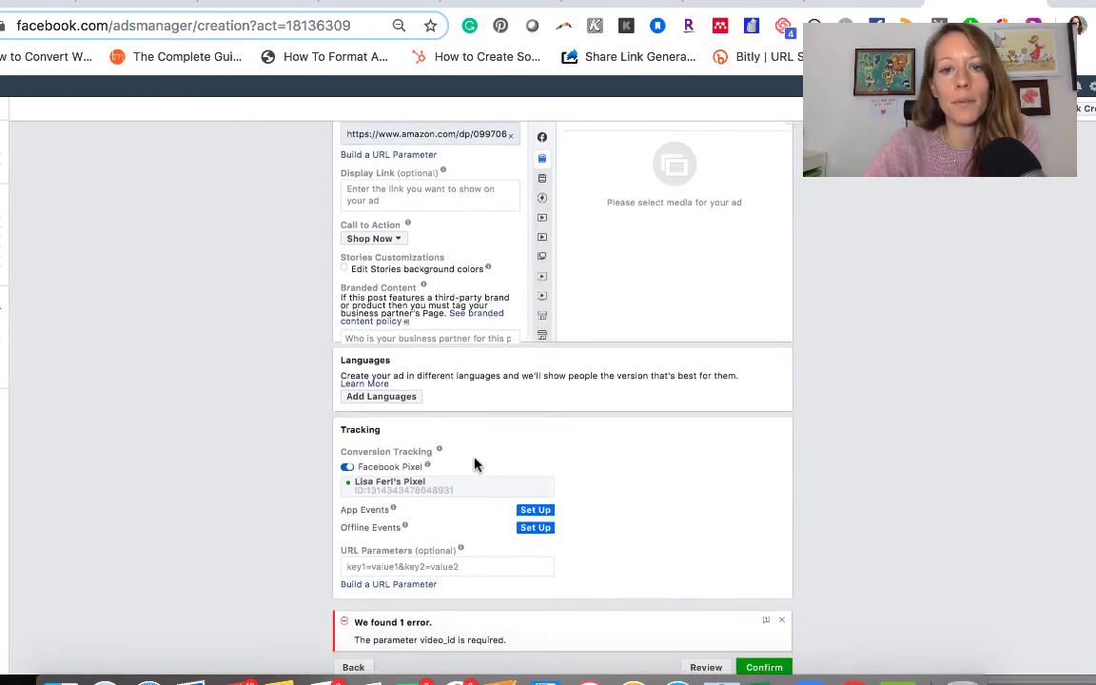
Check the square and vertical videos assigned to the placements and examine the ad's Mobile News Feed preview
scroll(694, 405, "up", 15)
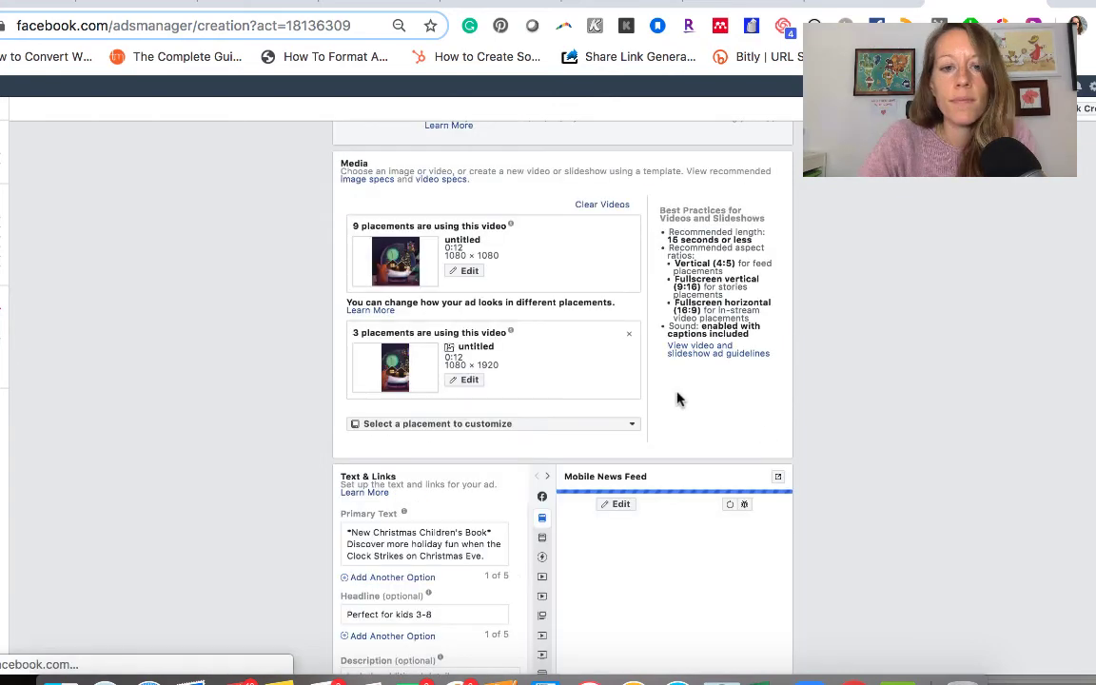
scroll(678, 398, "down", 4)
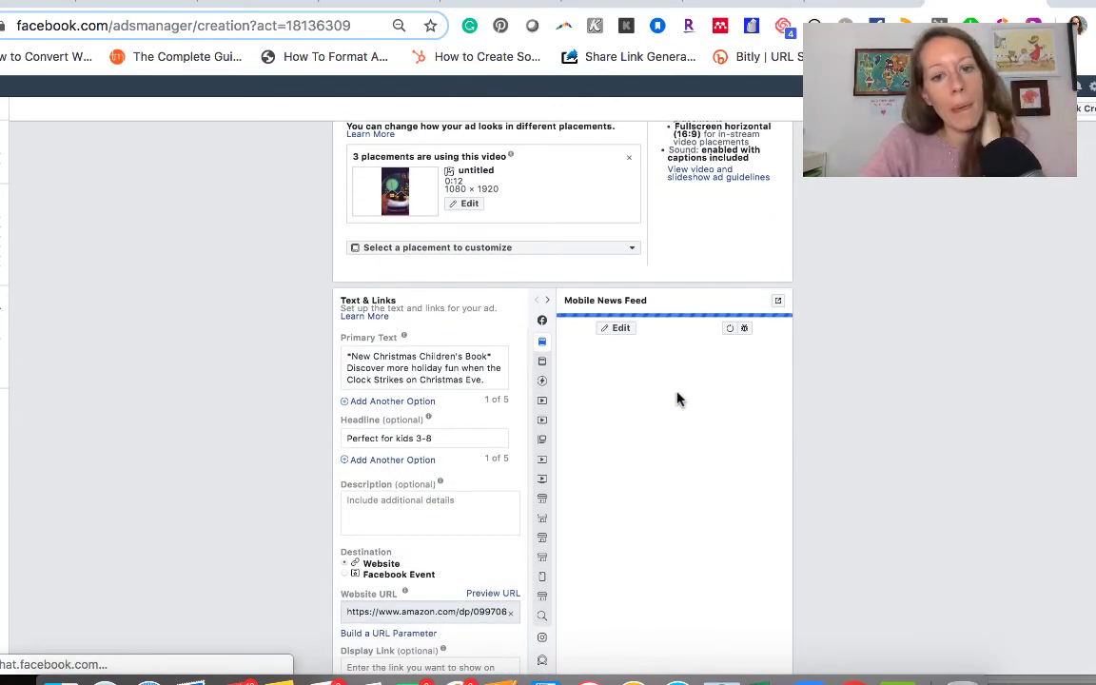
scroll(676, 399, "down", 1)
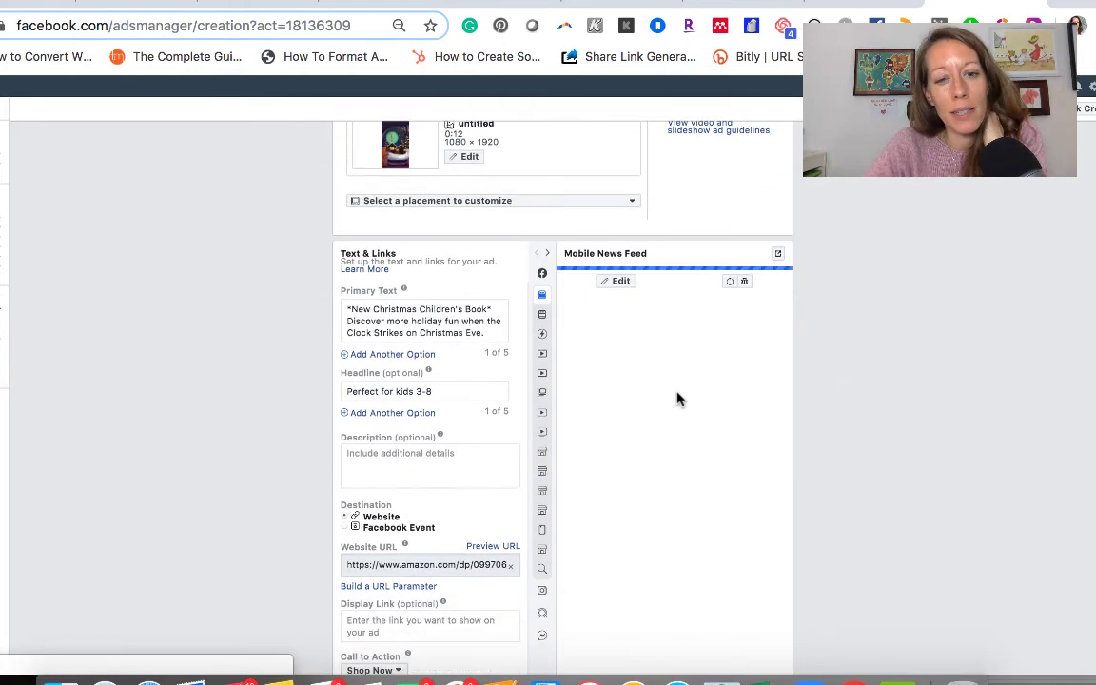
scroll(676, 398, "up", 2)
scroll(677, 399, "up", 2)
scroll(677, 396, "down", 5)
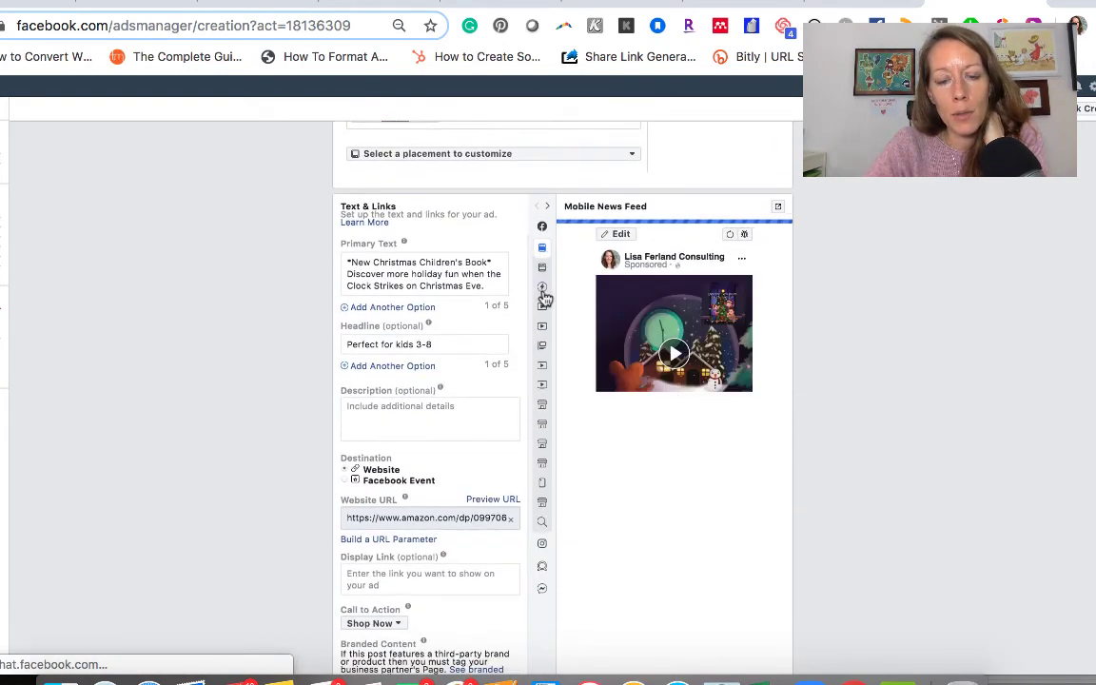
mouse_move(543, 447)
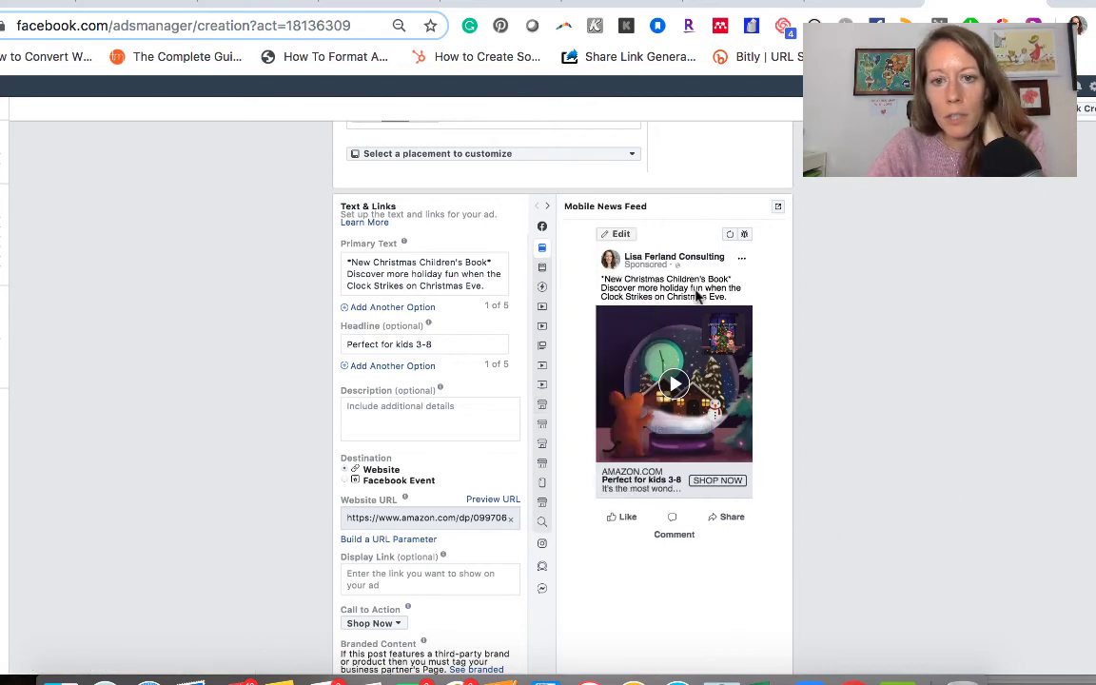
Reword the opening line of the primary text to "*New Children's Christmas Book*"
double_click(387, 262)
type("Children")
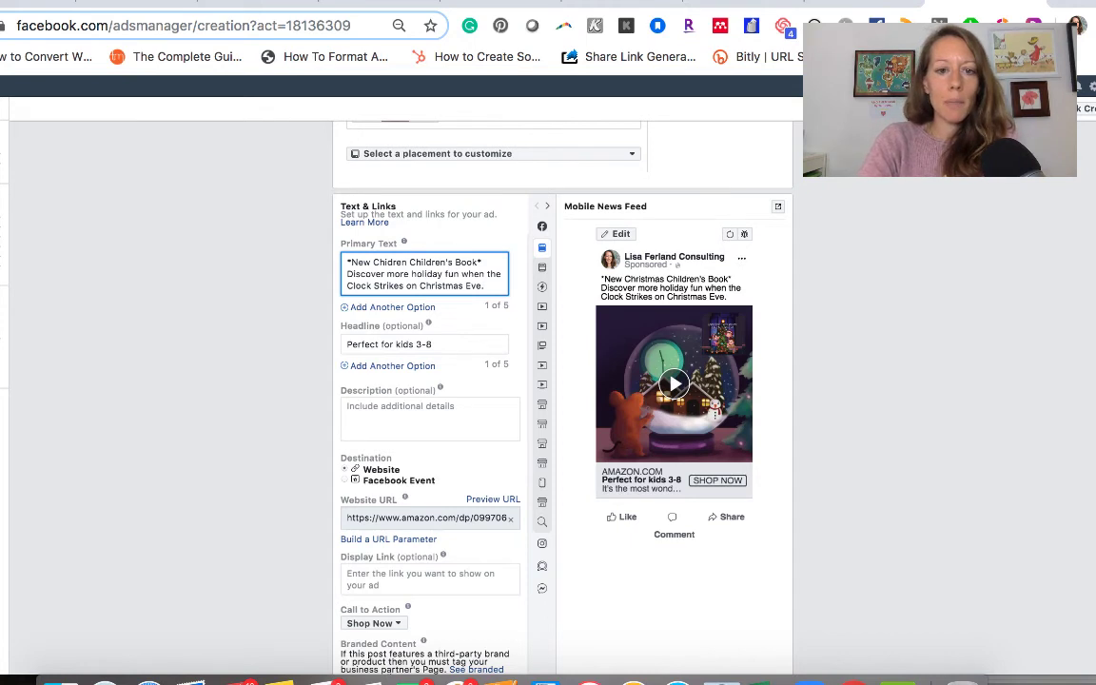
key("BackSpace")
key("BackSpace")
key("BackSpace")
key("BackSpace")
key("BackSpace")
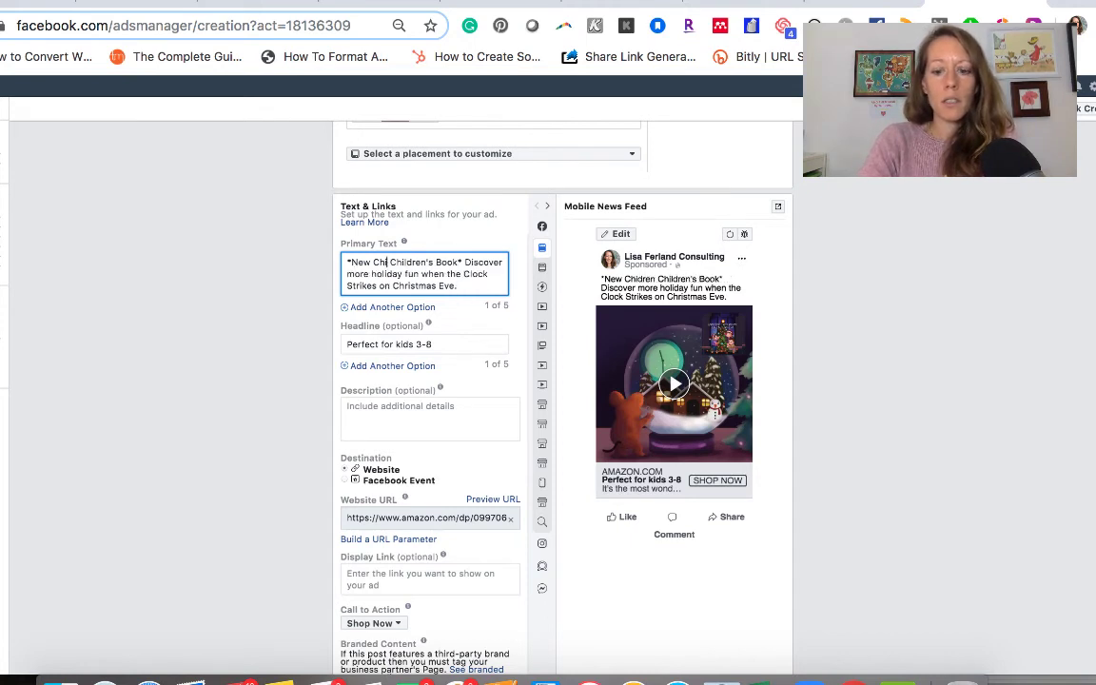
type("ildren's")
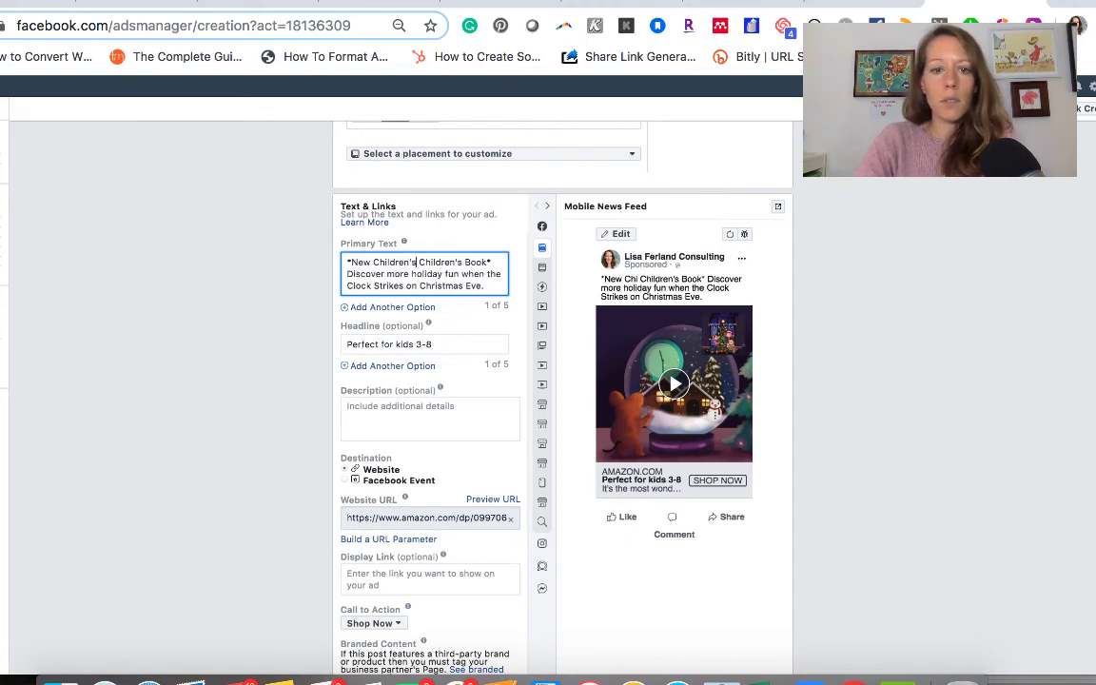
double_click(444, 261)
type("Christmas")
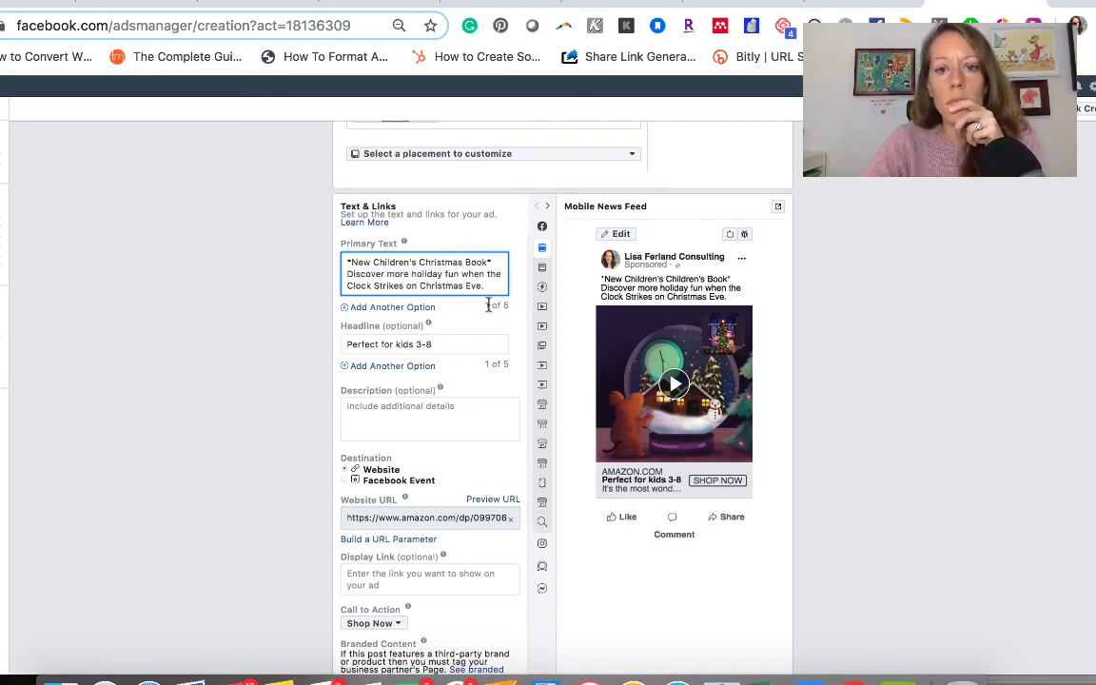
Reword the primary text's second sentence to "Discover more holiday fun with When the Clock Strikes on Christmas Eve."
mouse_move(543, 325)
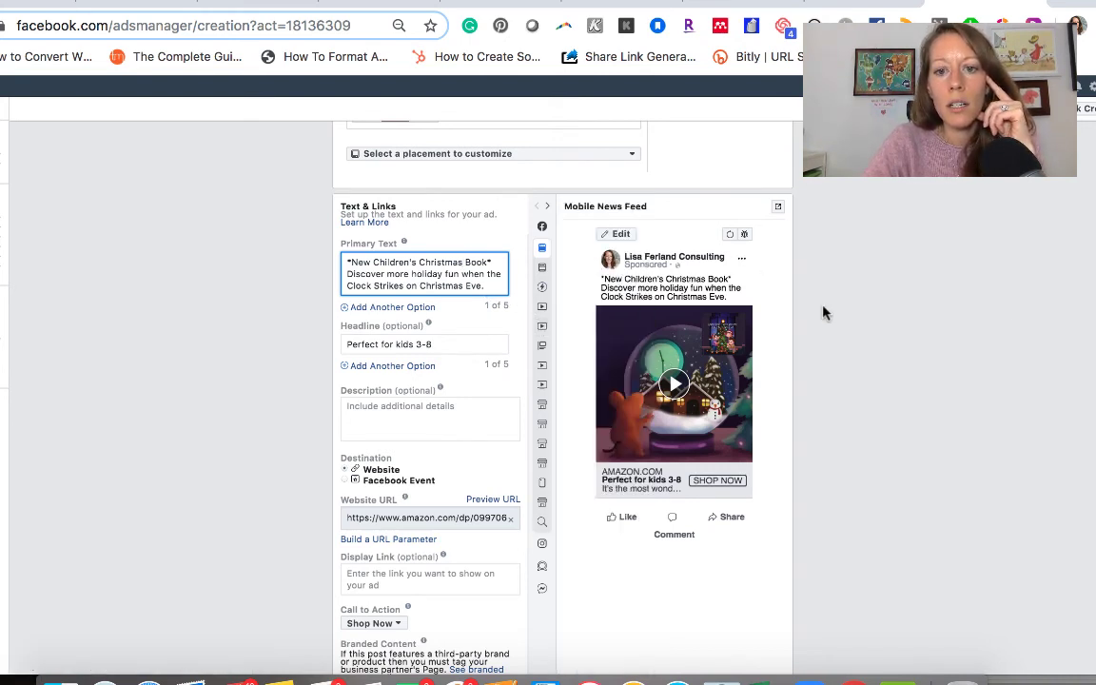
left_click(470, 275)
key("BackSpace")
type("W")
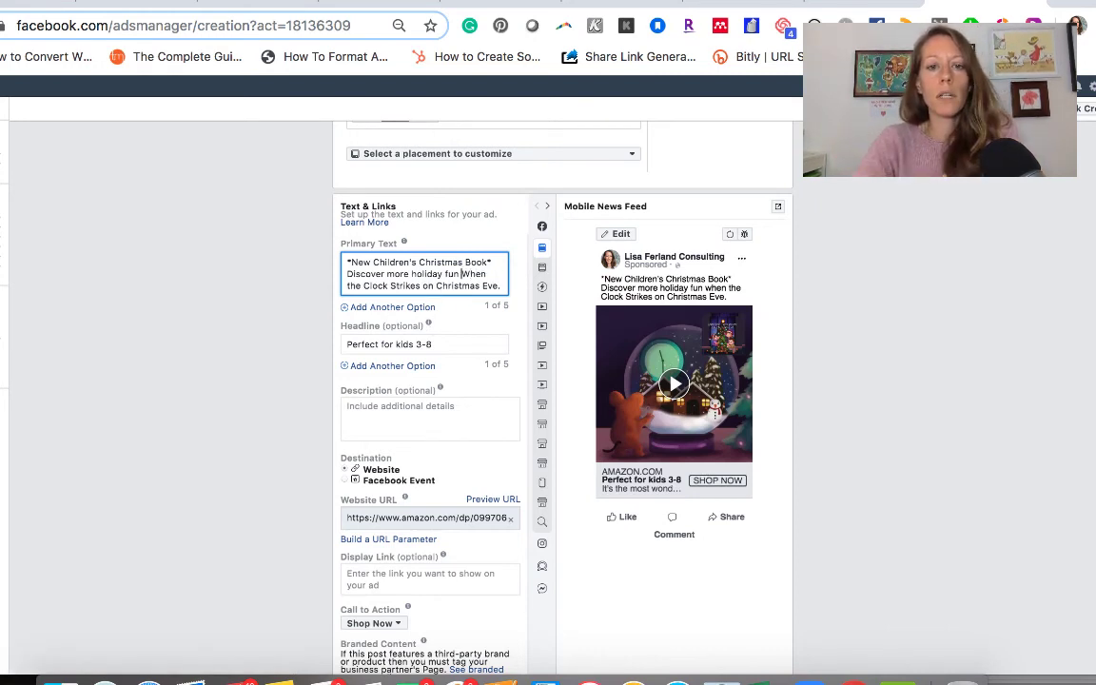
type("with")
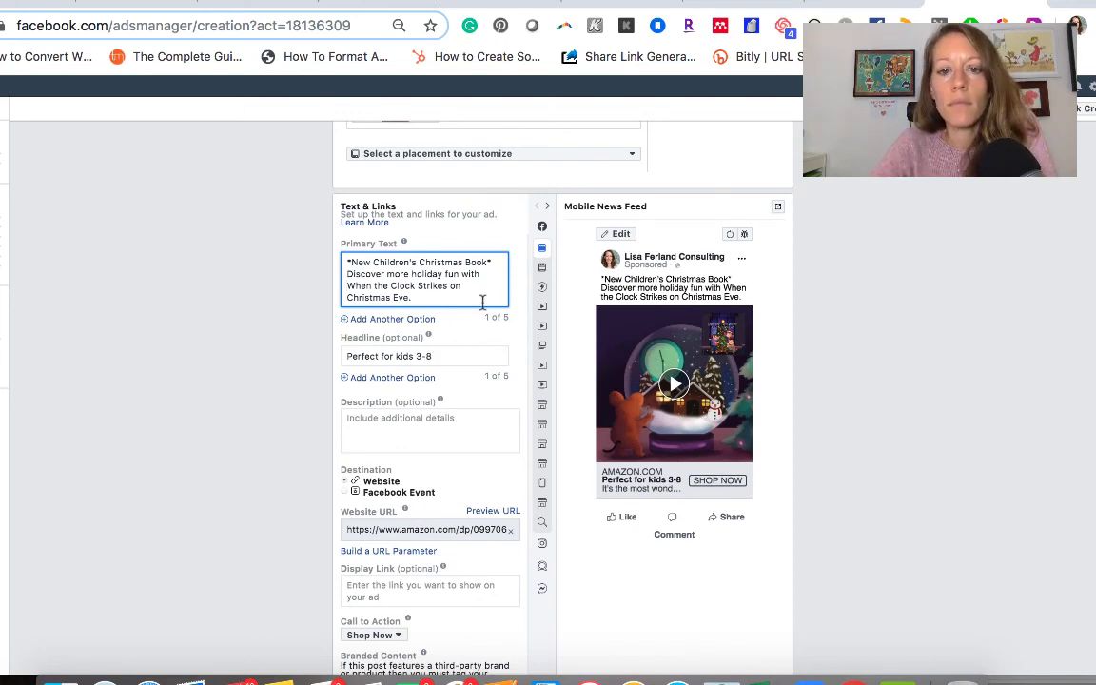
Preview the ad in the Desktop News Feed and Instant Articles placements
left_click(543, 270)
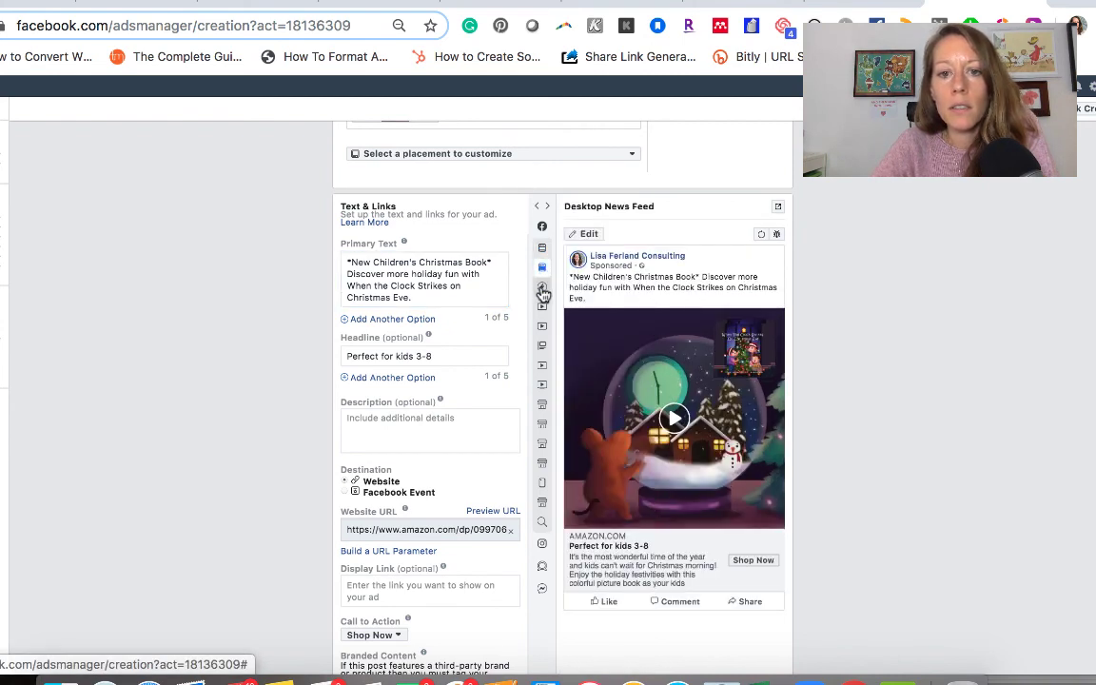
left_click(542, 291)
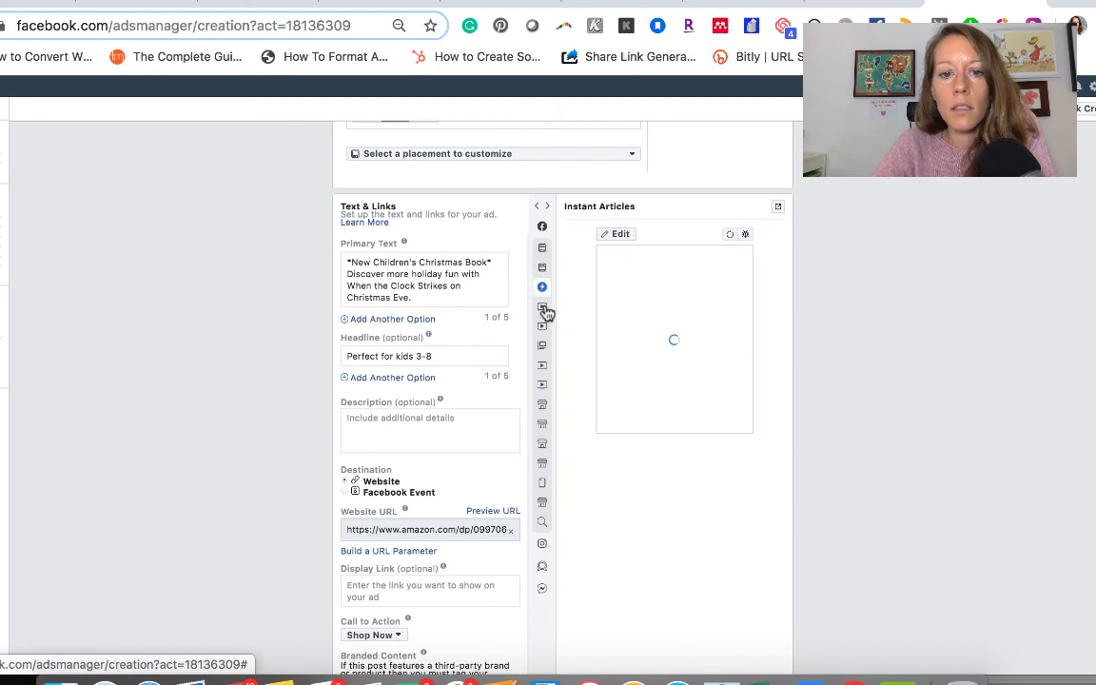